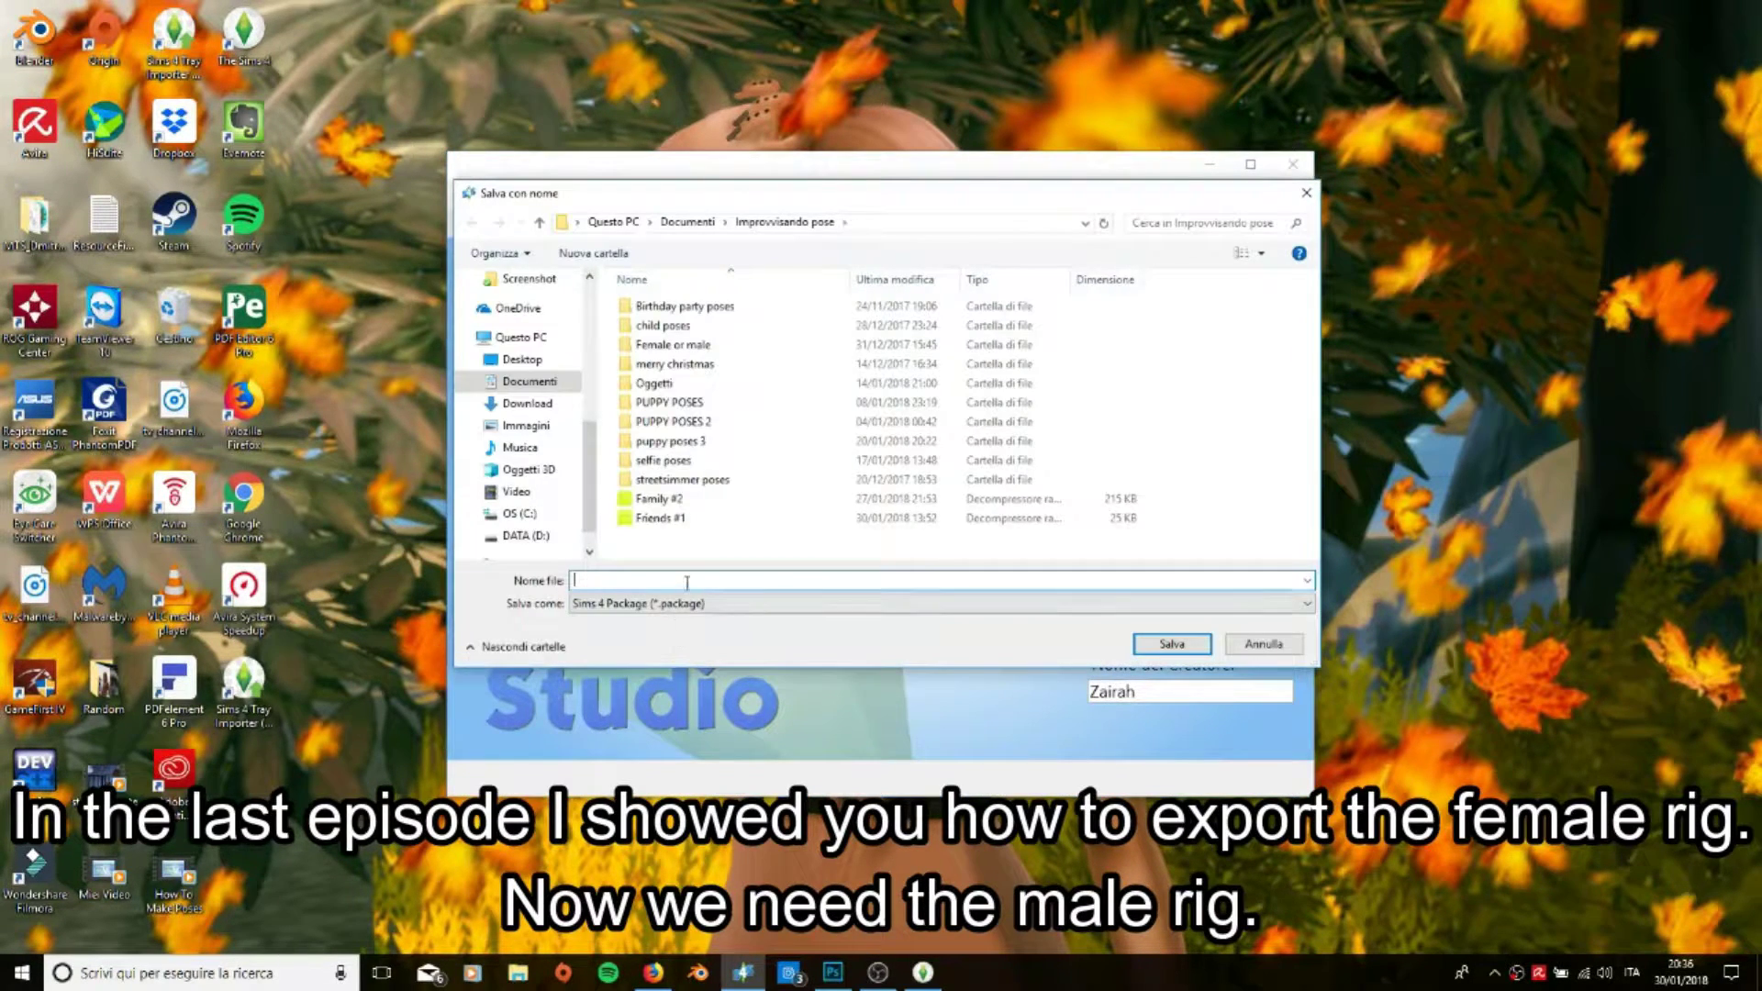
# Step: Name the new pose pack package Male and save it in the Improvvisando pose folder
pyautogui.write('Male')
pyautogui.click(1201, 646)
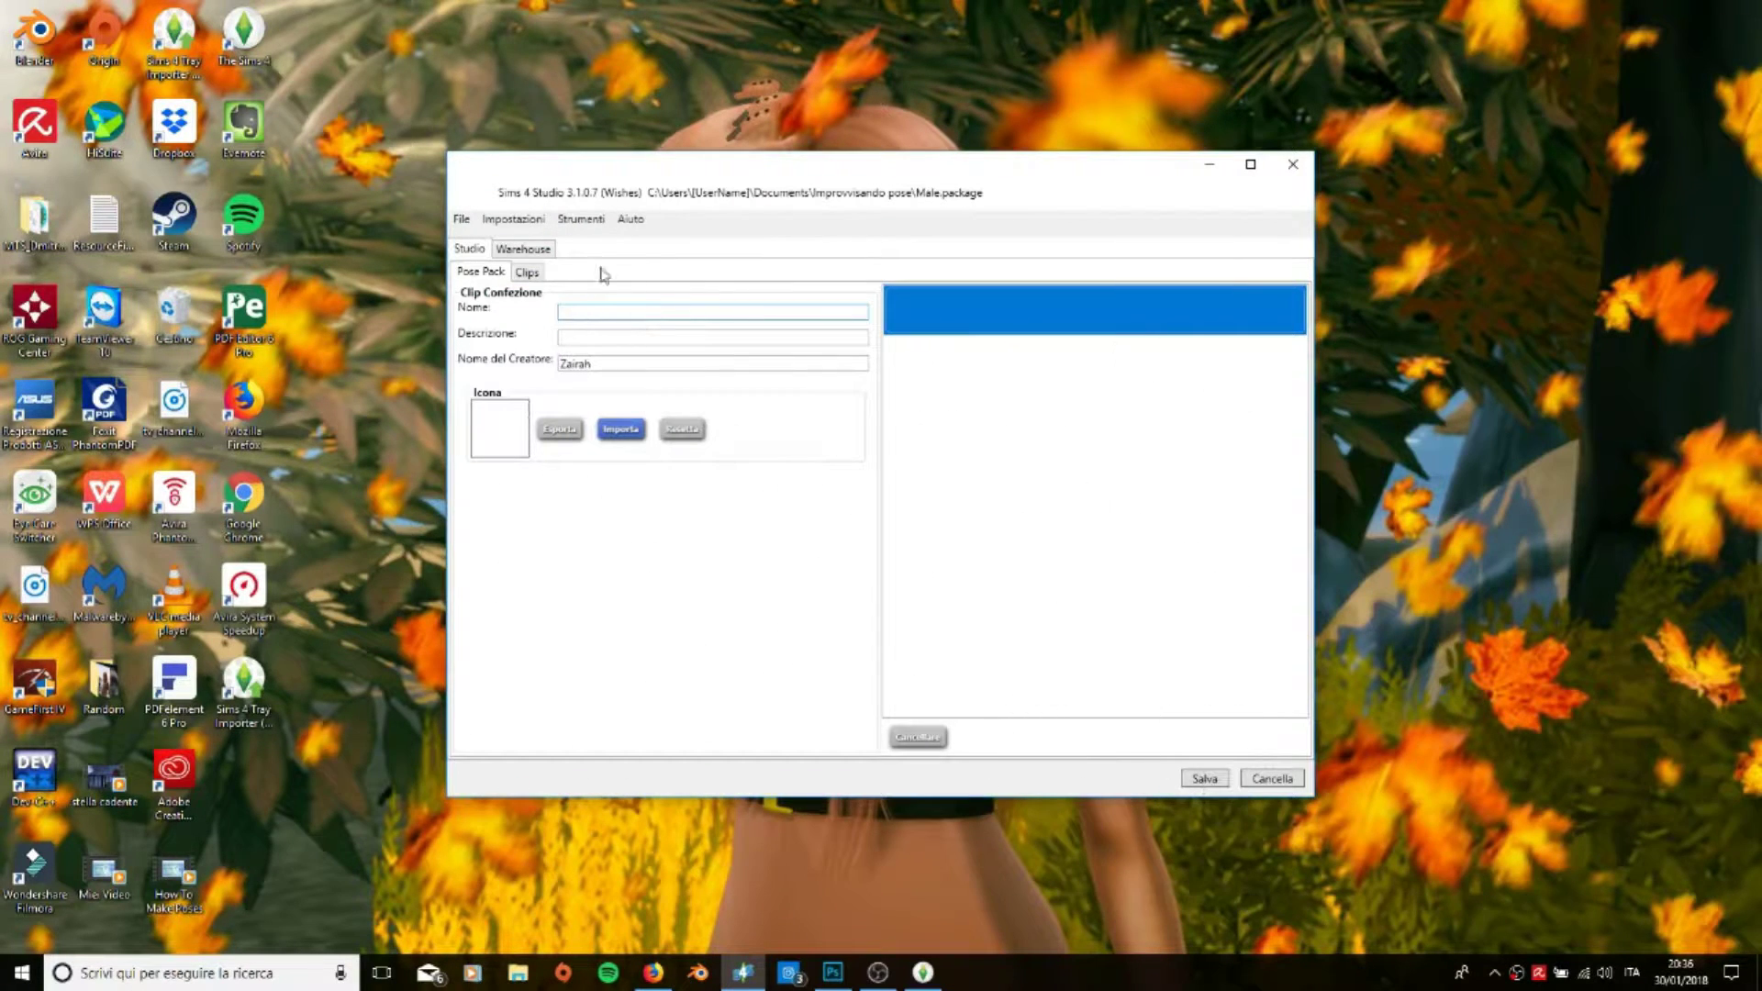
# Step: Set the package's clip rig to Maschio Adulto
pyautogui.click(540, 278)
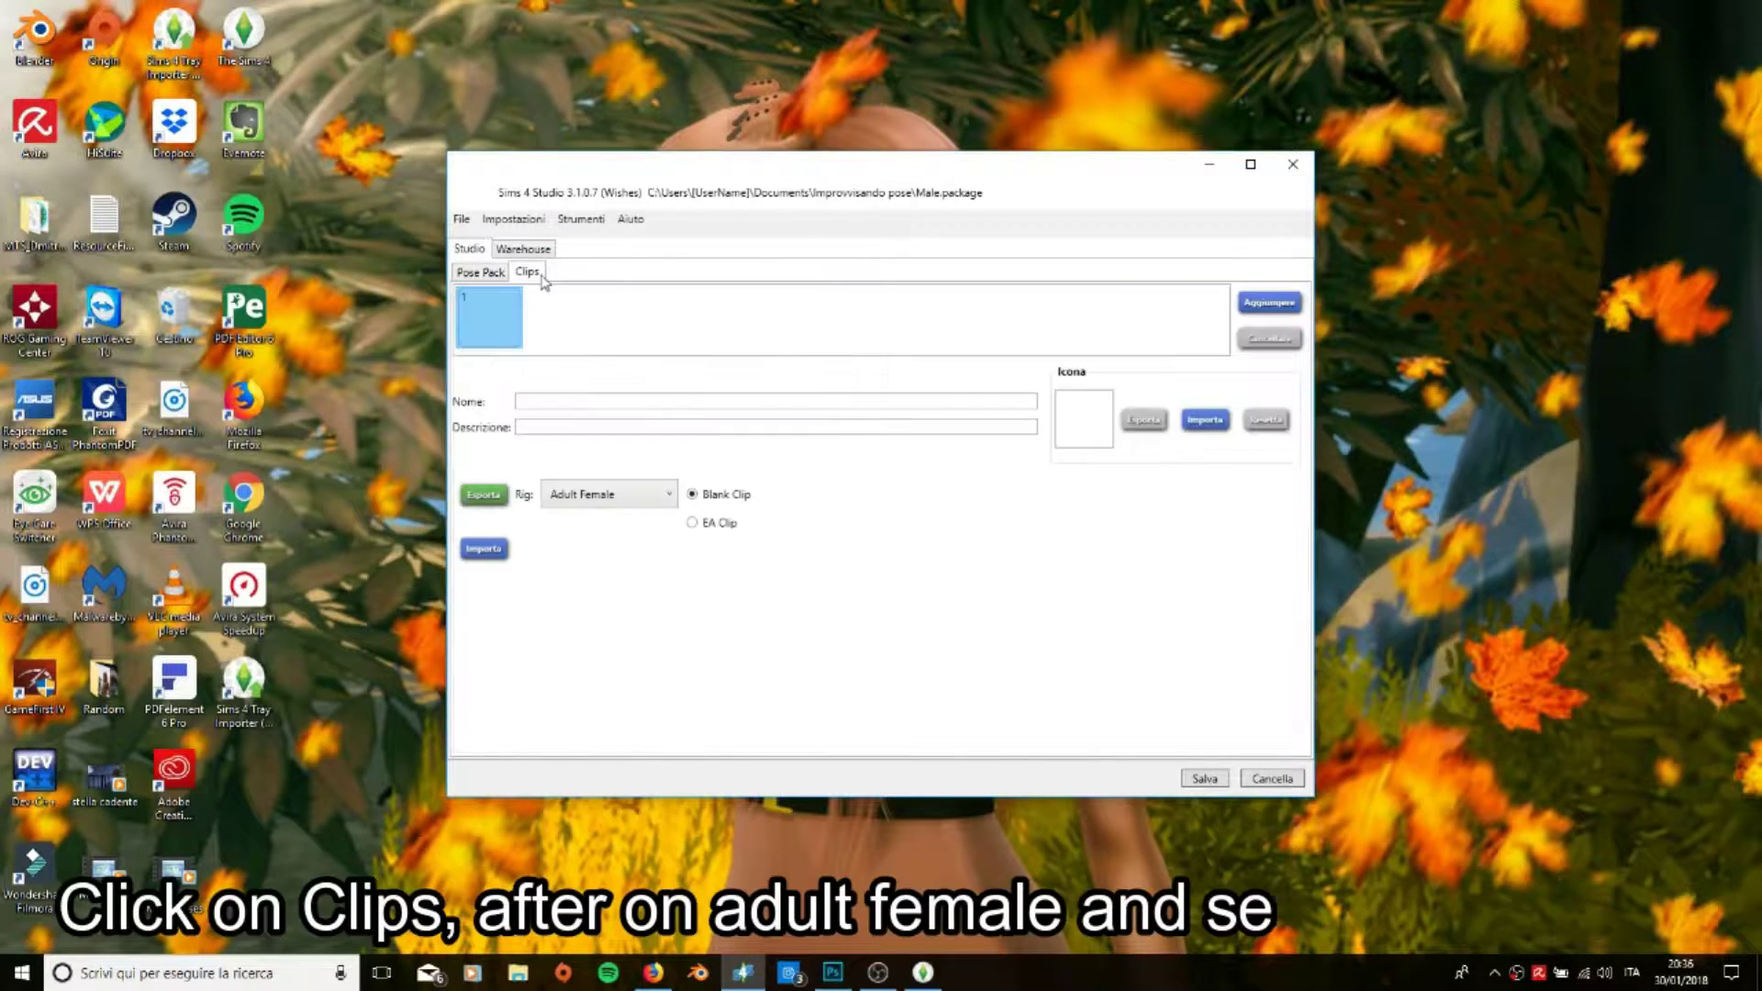
pyautogui.click(600, 497)
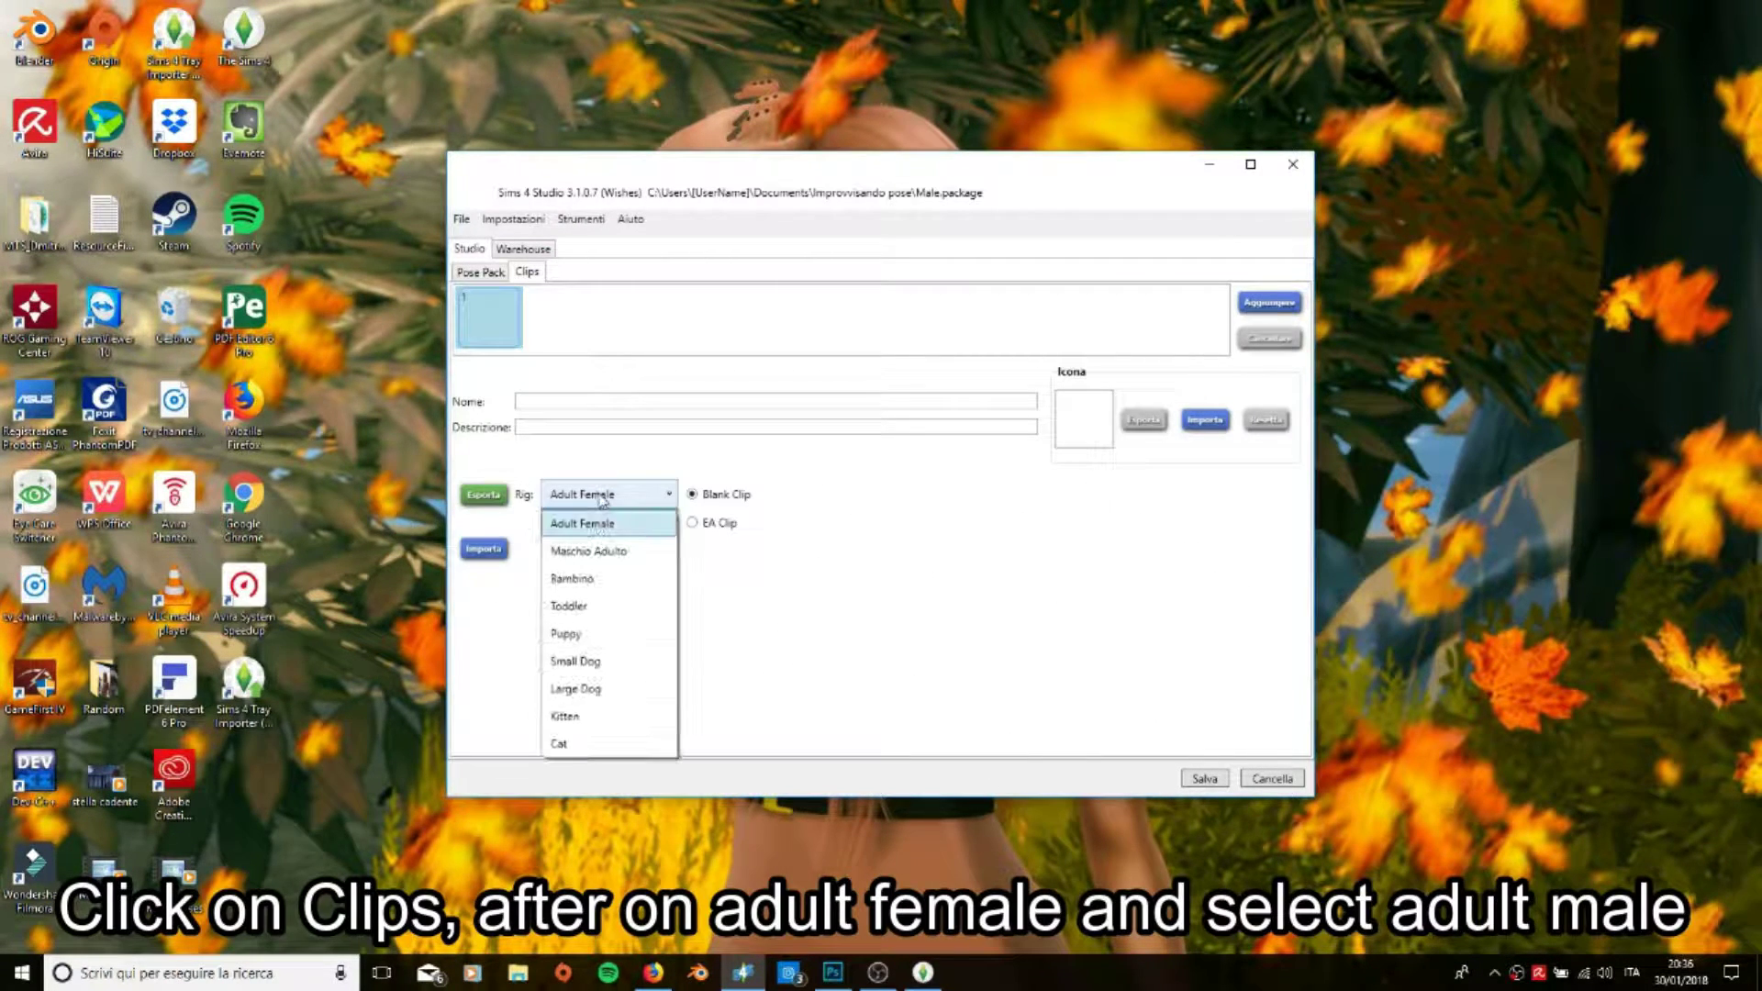
pyautogui.click(622, 553)
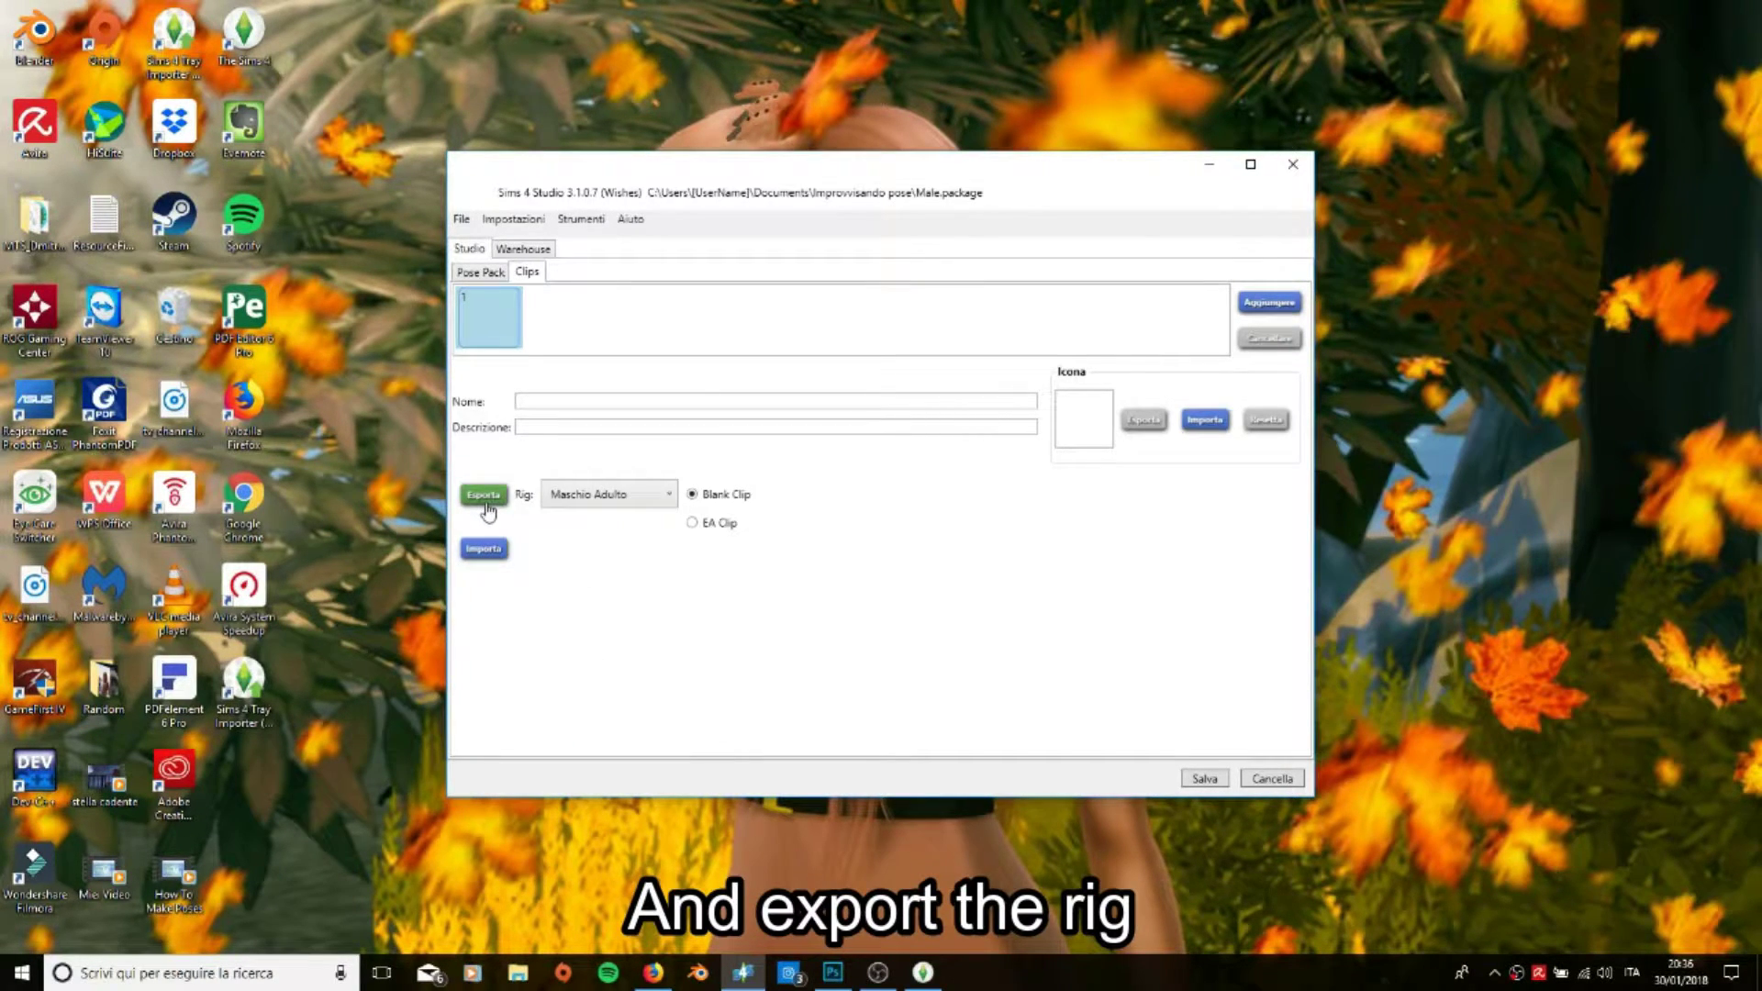
# Step: Export the adult male rig as Male.blend and open it in Blender
pyautogui.click(487, 507)
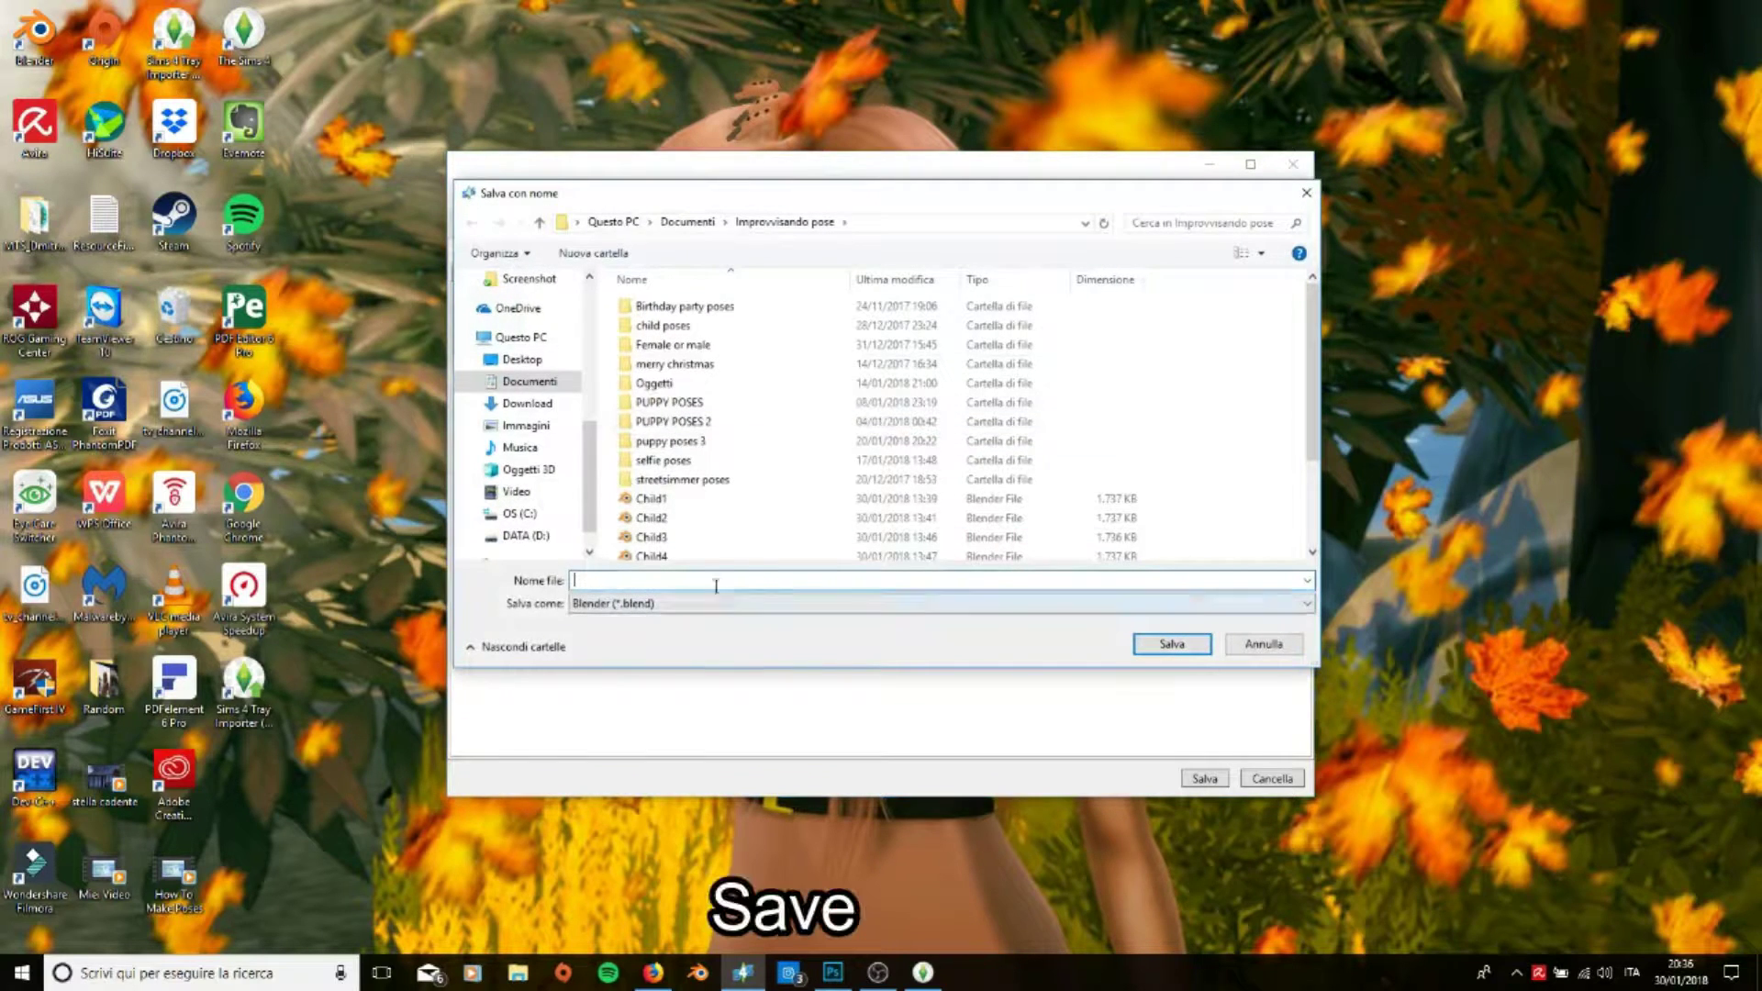
pyautogui.write('M')
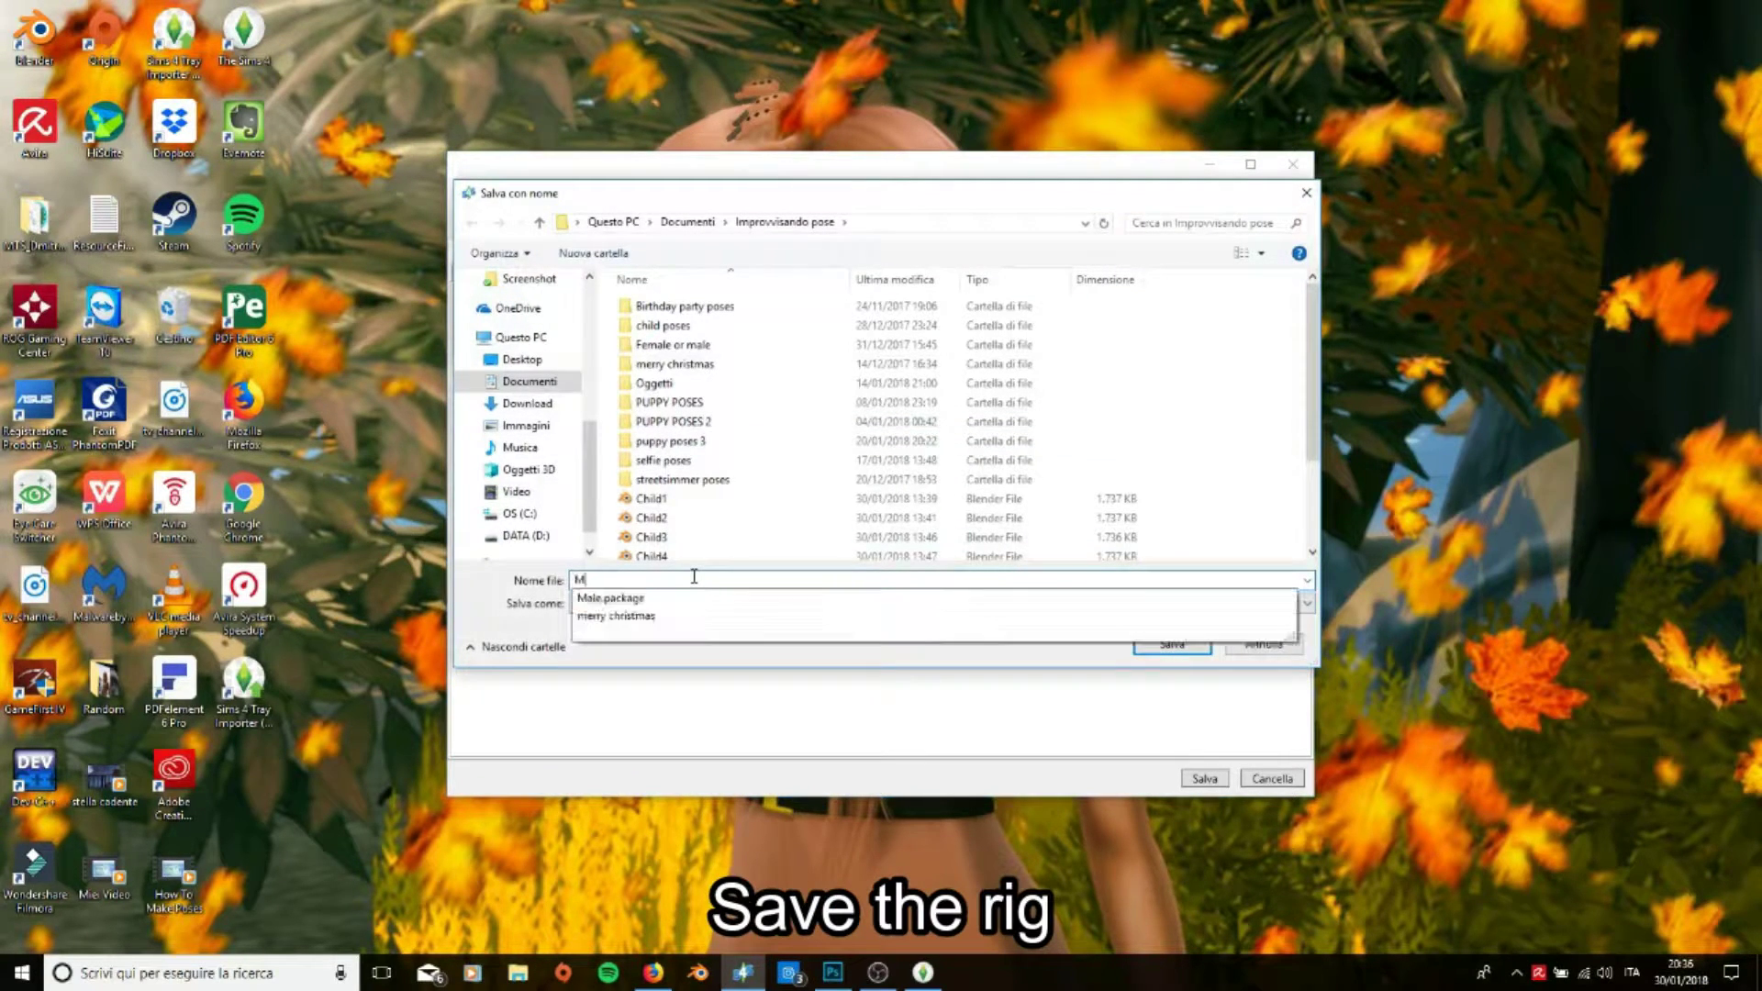
pyautogui.write('ale')
pyautogui.click(1177, 648)
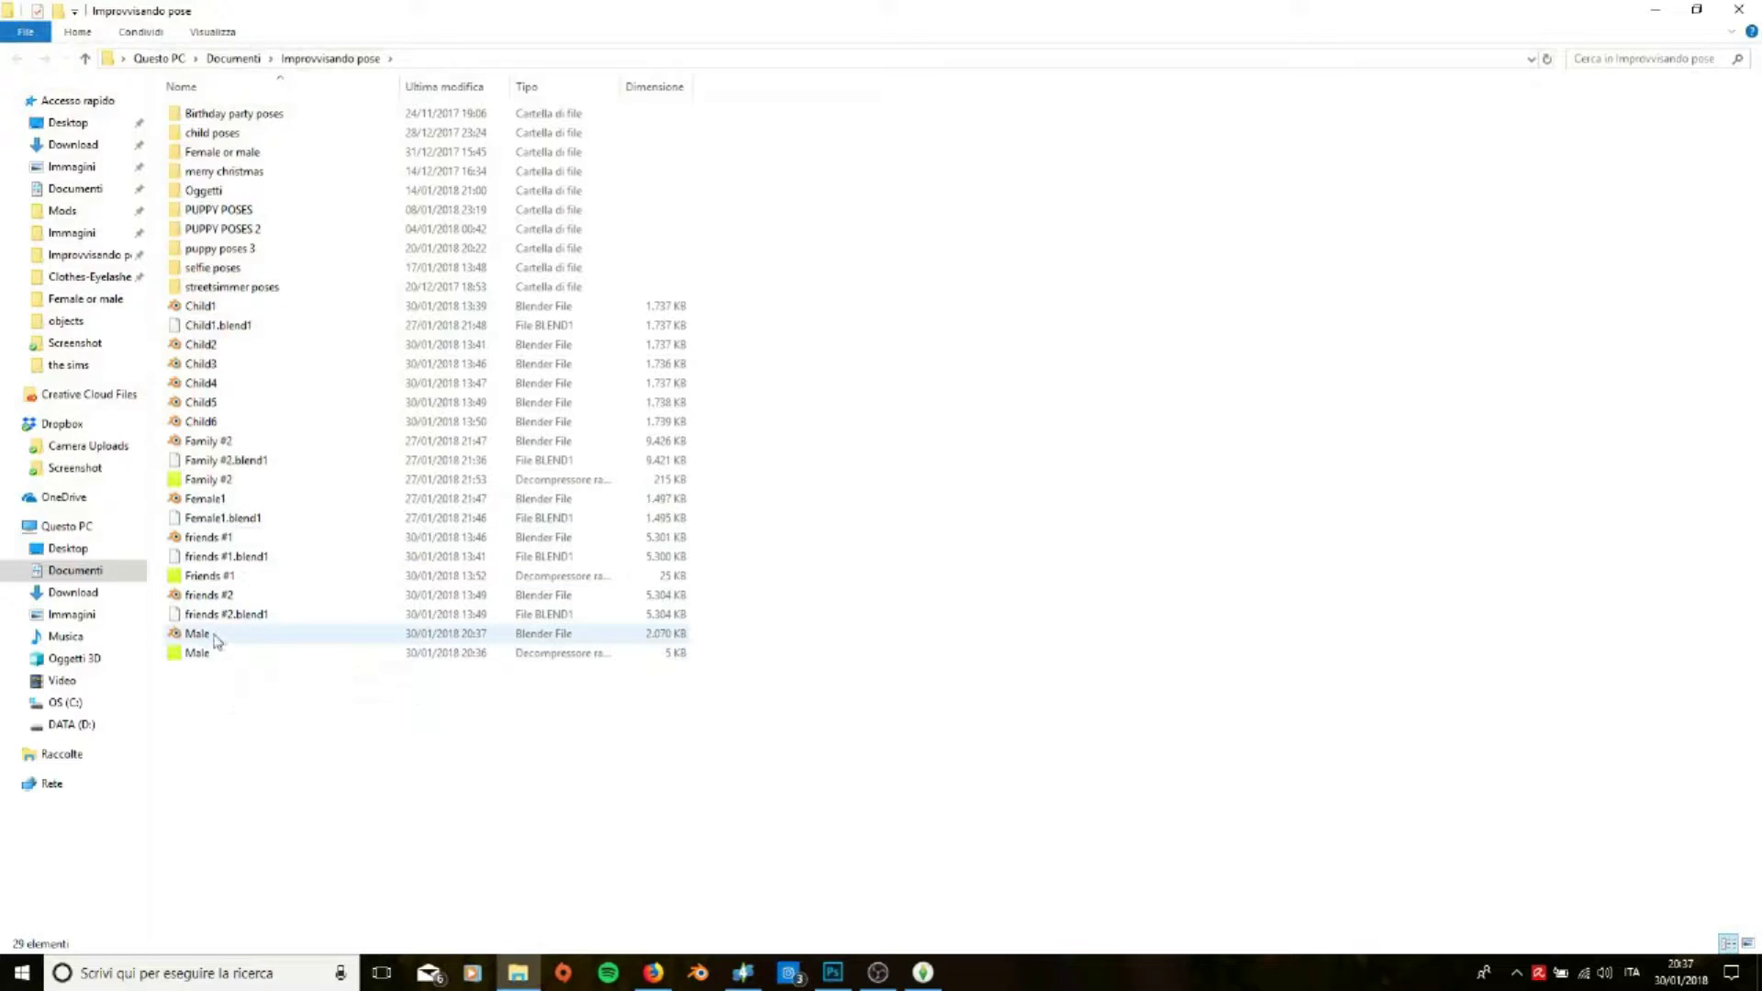
pyautogui.doubleClick(253, 638)
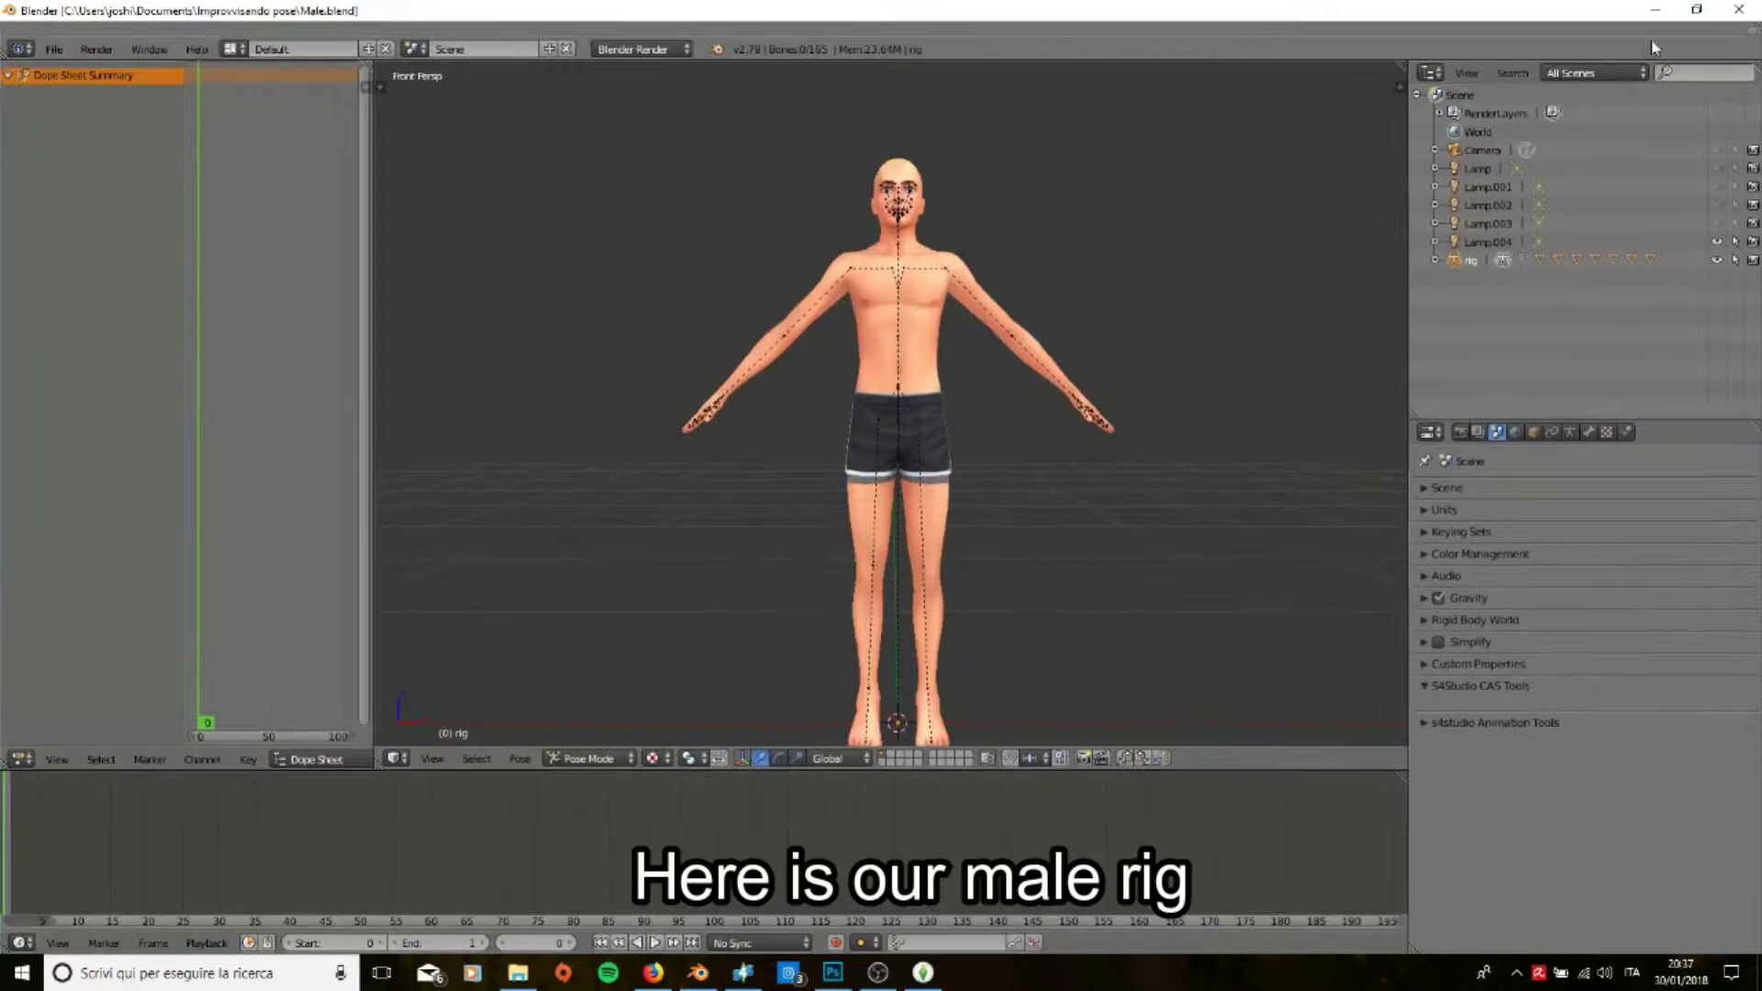
# Step: Collapse the timeline and narrow the dope sheet to enlarge the male rig's 3D view
pyautogui.moveTo(1200, 313); pyautogui.dragTo(1192, 325, button='middle')
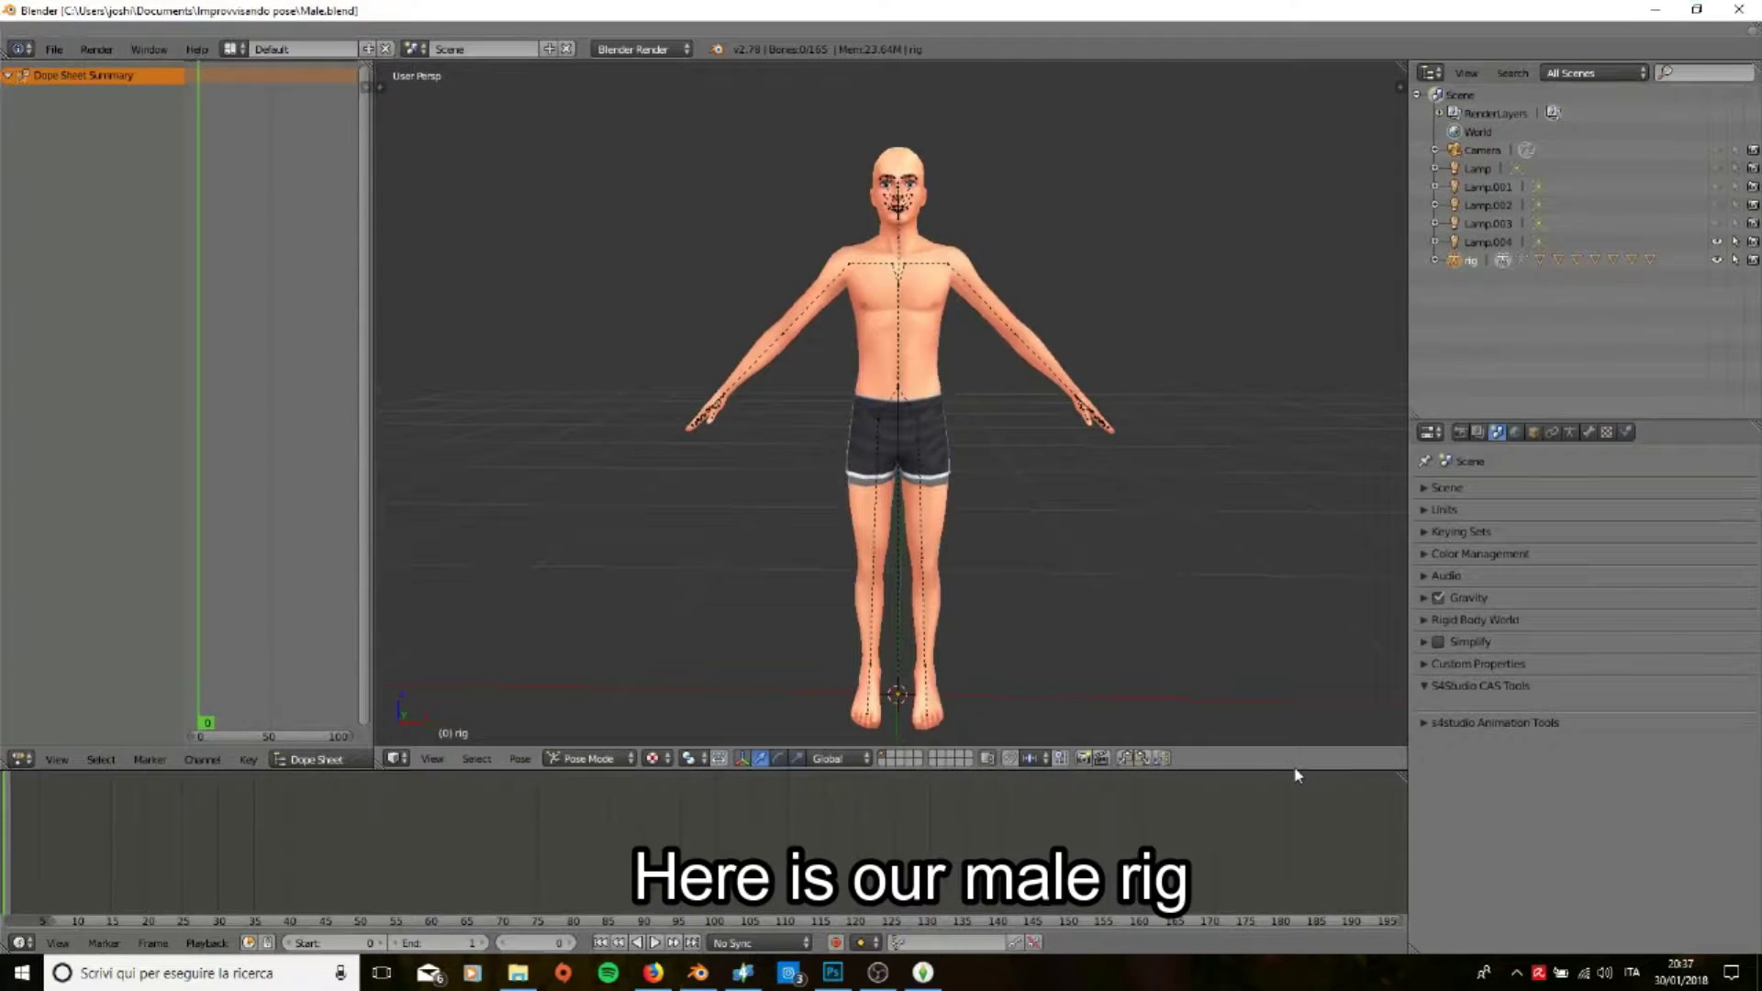
pyautogui.moveTo(1297, 776); pyautogui.dragTo(1297, 930)
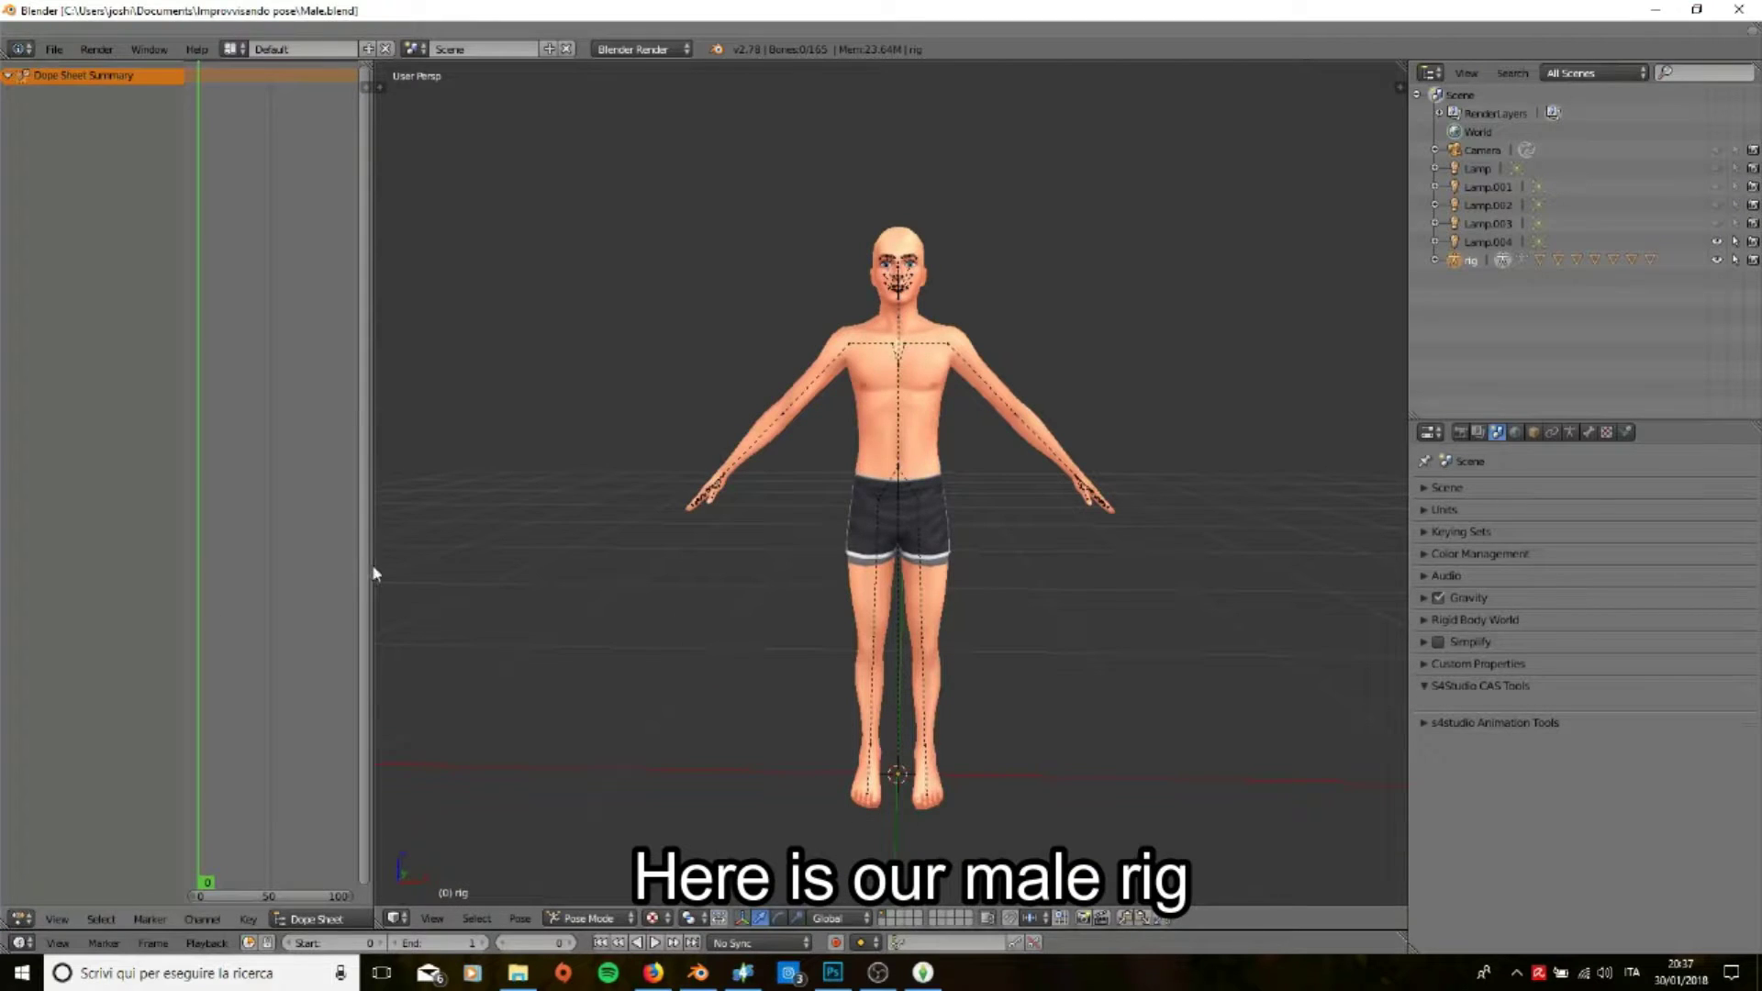
pyautogui.moveTo(374, 574); pyautogui.dragTo(92, 573)
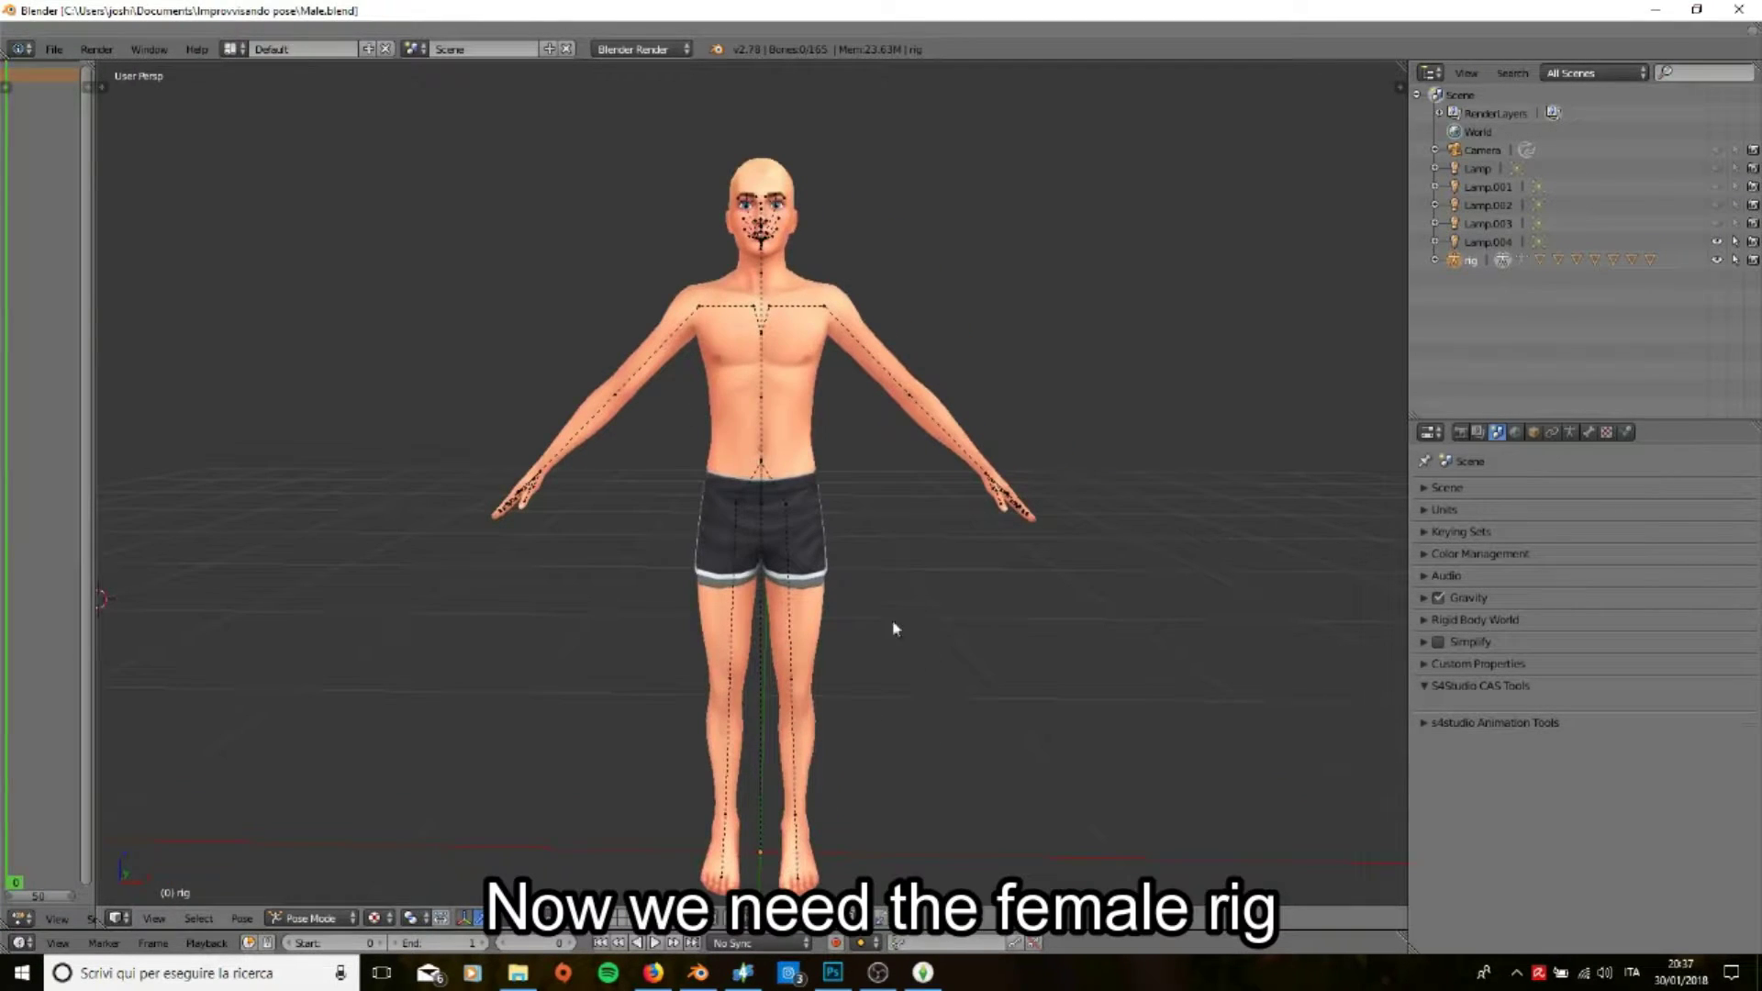
# Step: Append bottom, Camera, feet, head, Lamp, rig, teeth and top objects from Female.blend
pyautogui.click(54, 49)
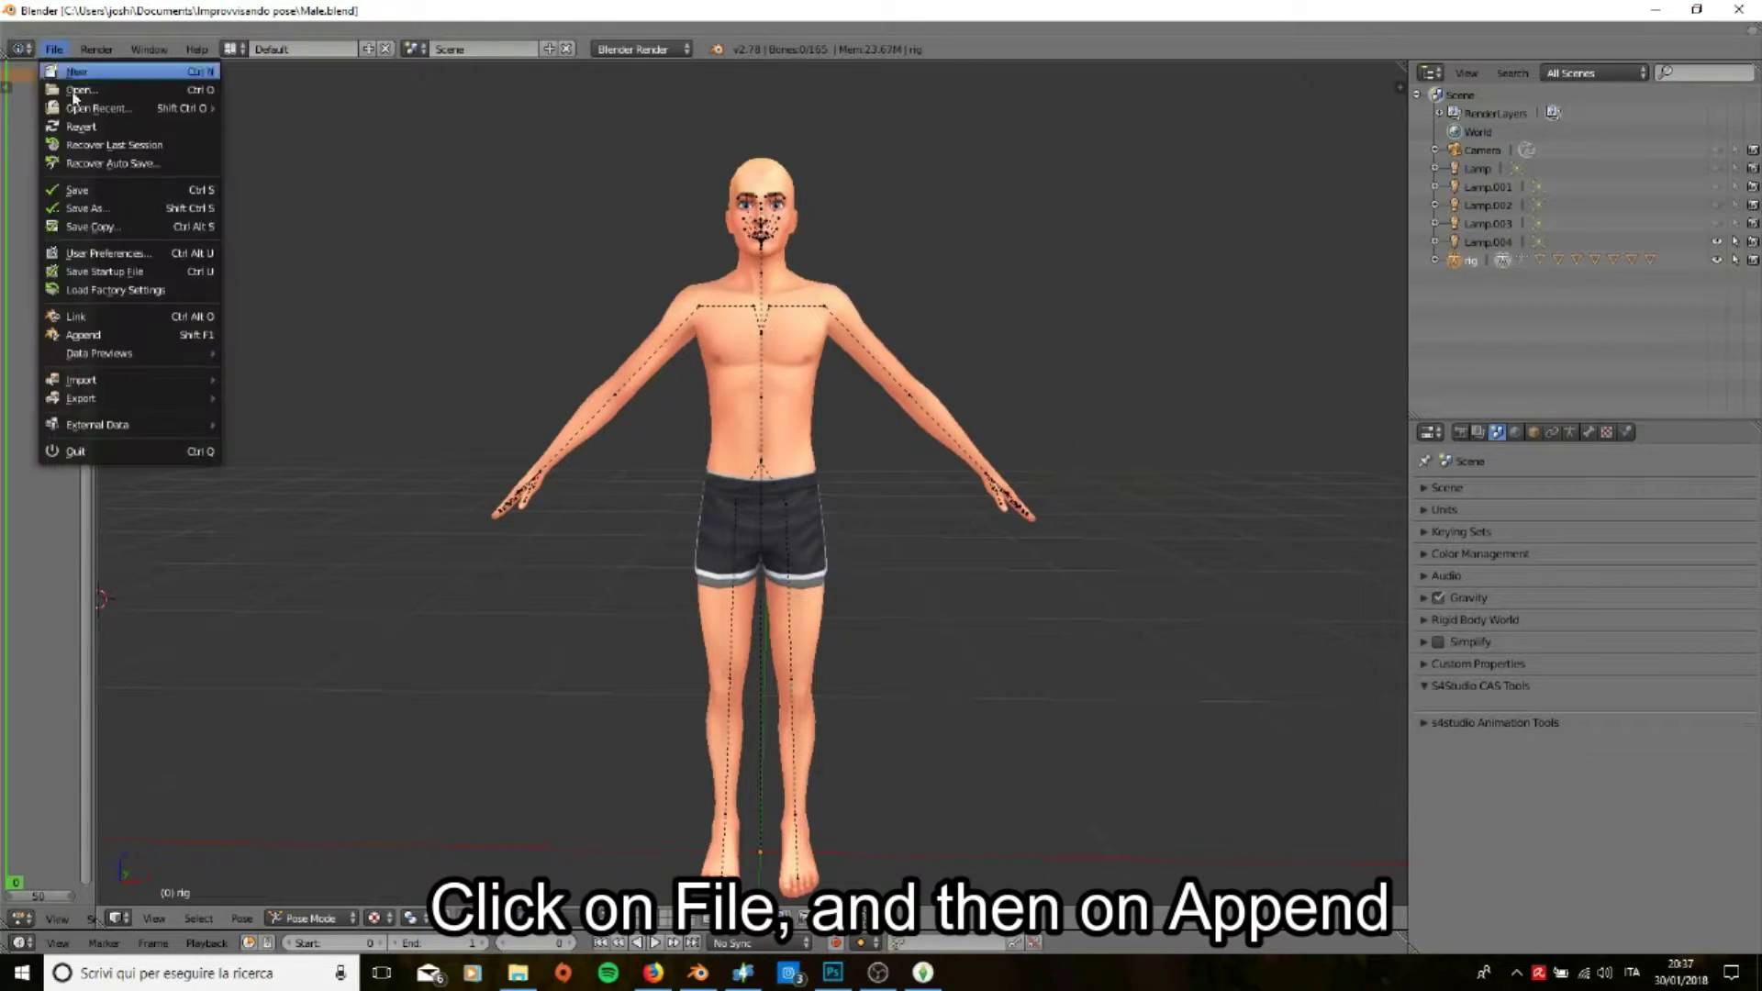
pyautogui.click(111, 336)
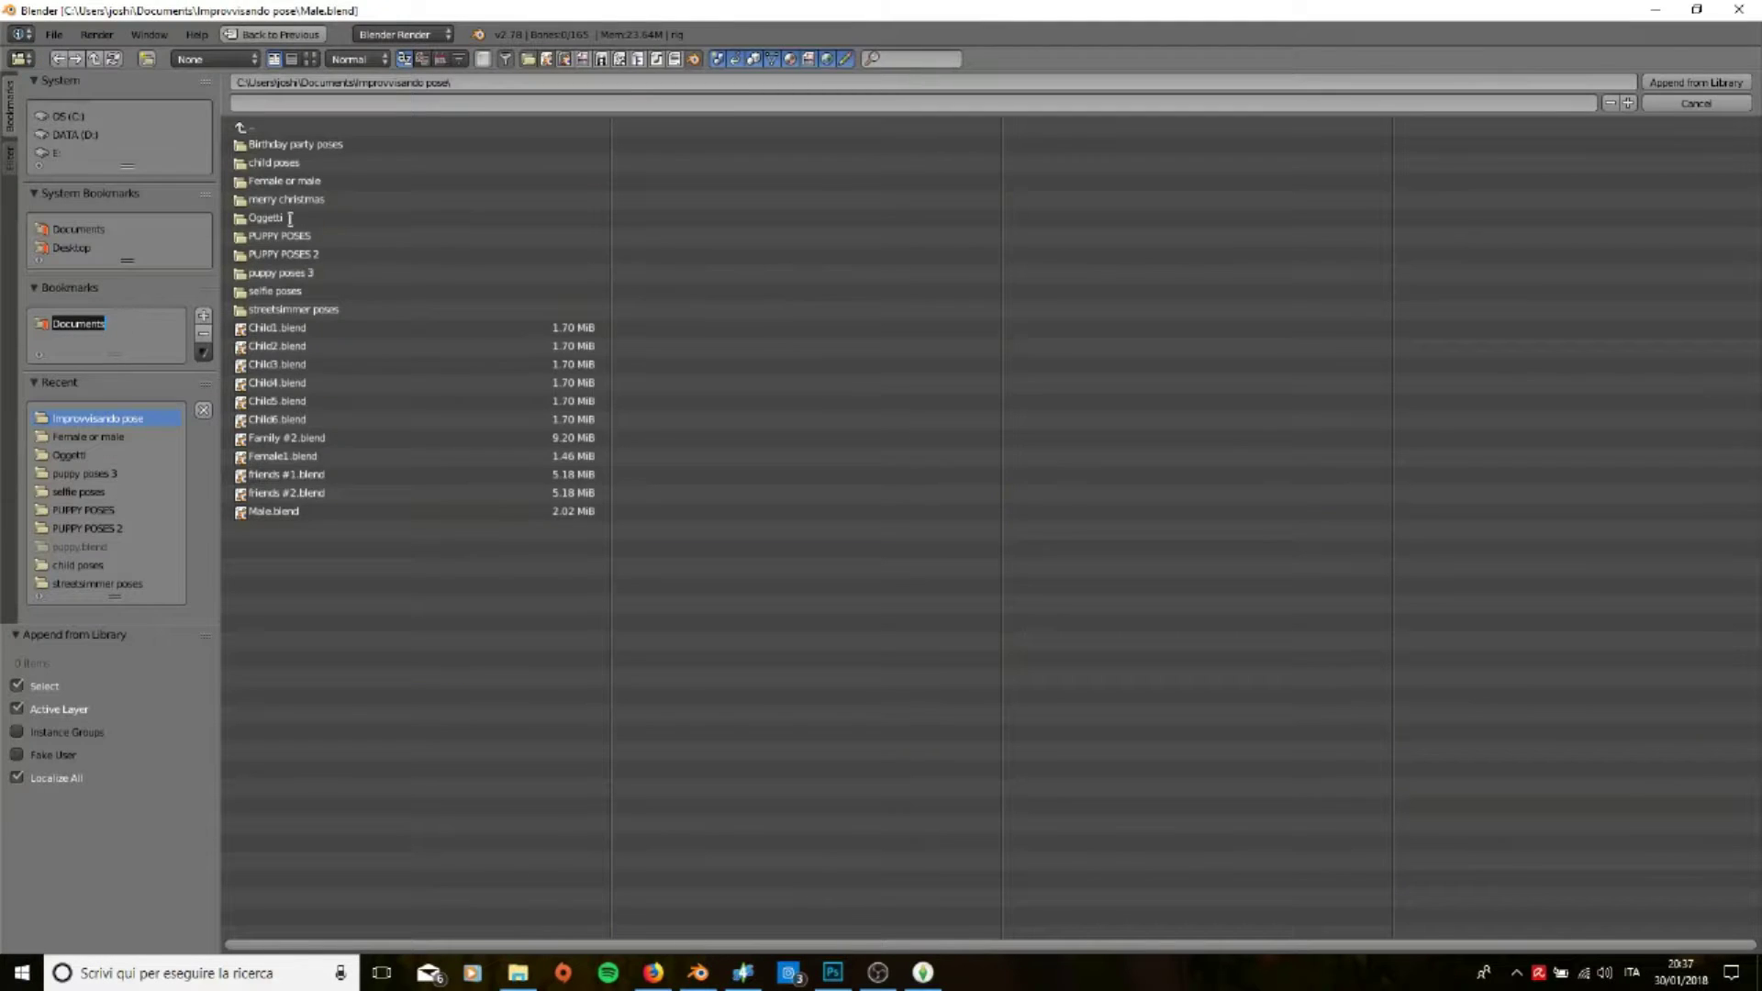
pyautogui.click(299, 184)
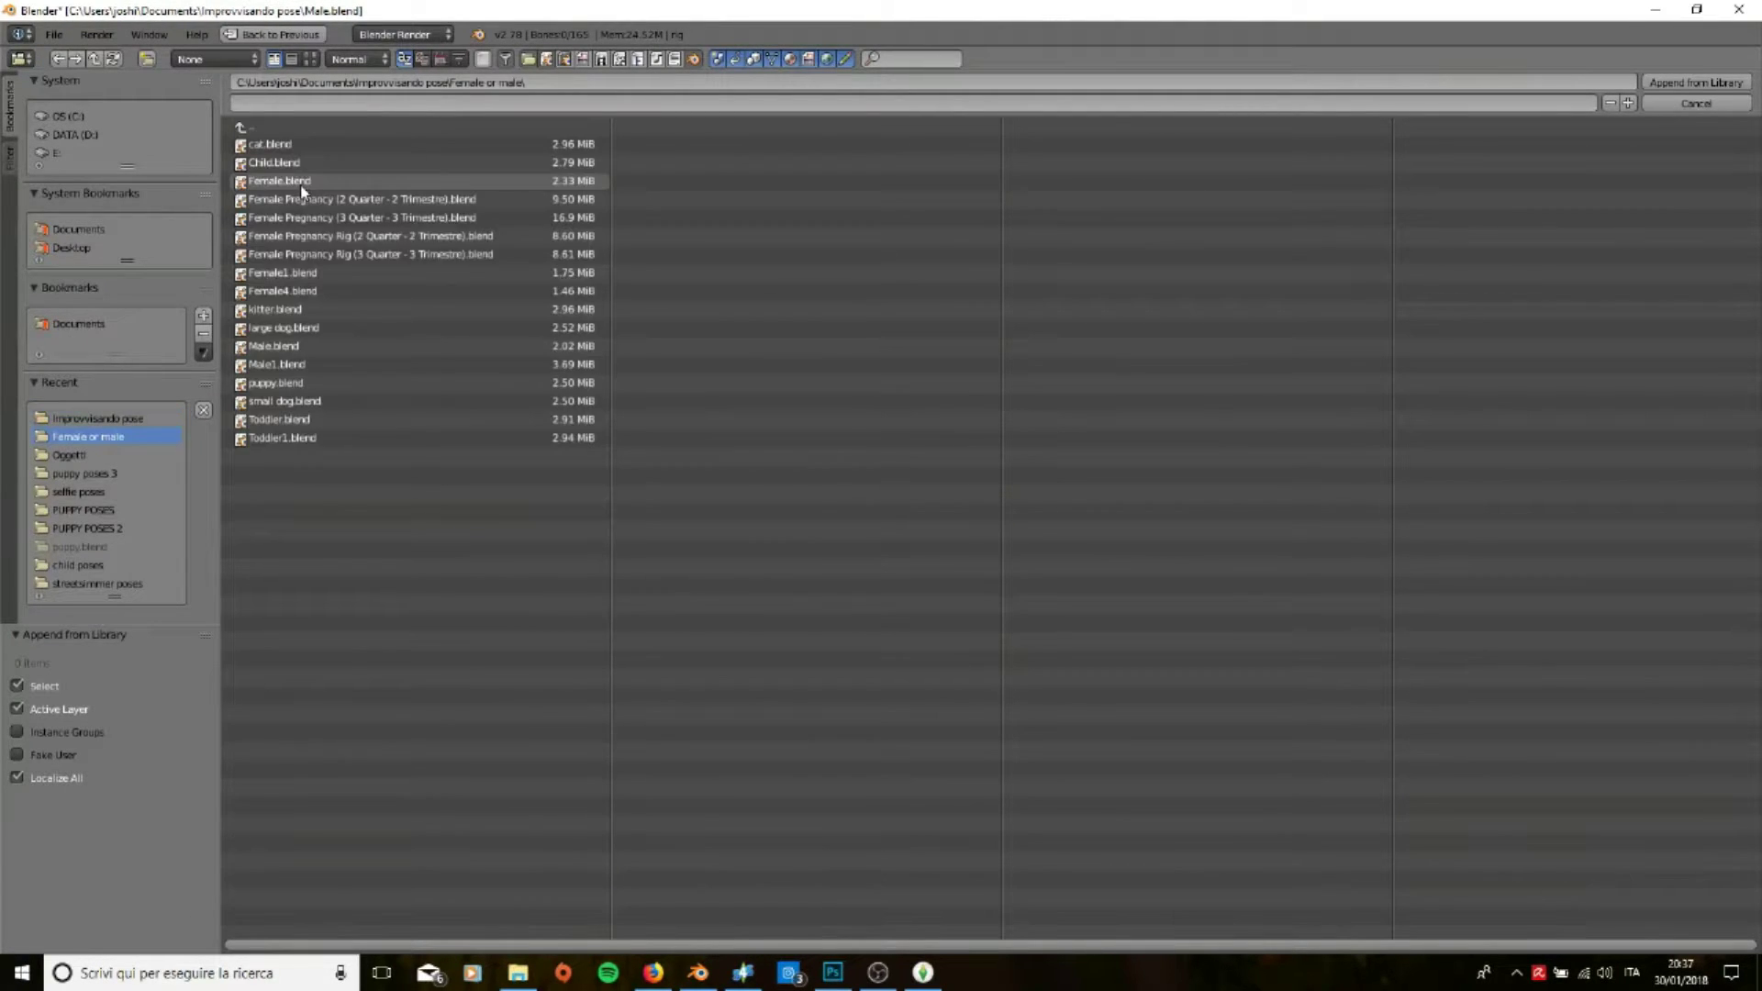
pyautogui.click(301, 186)
pyautogui.click(284, 292)
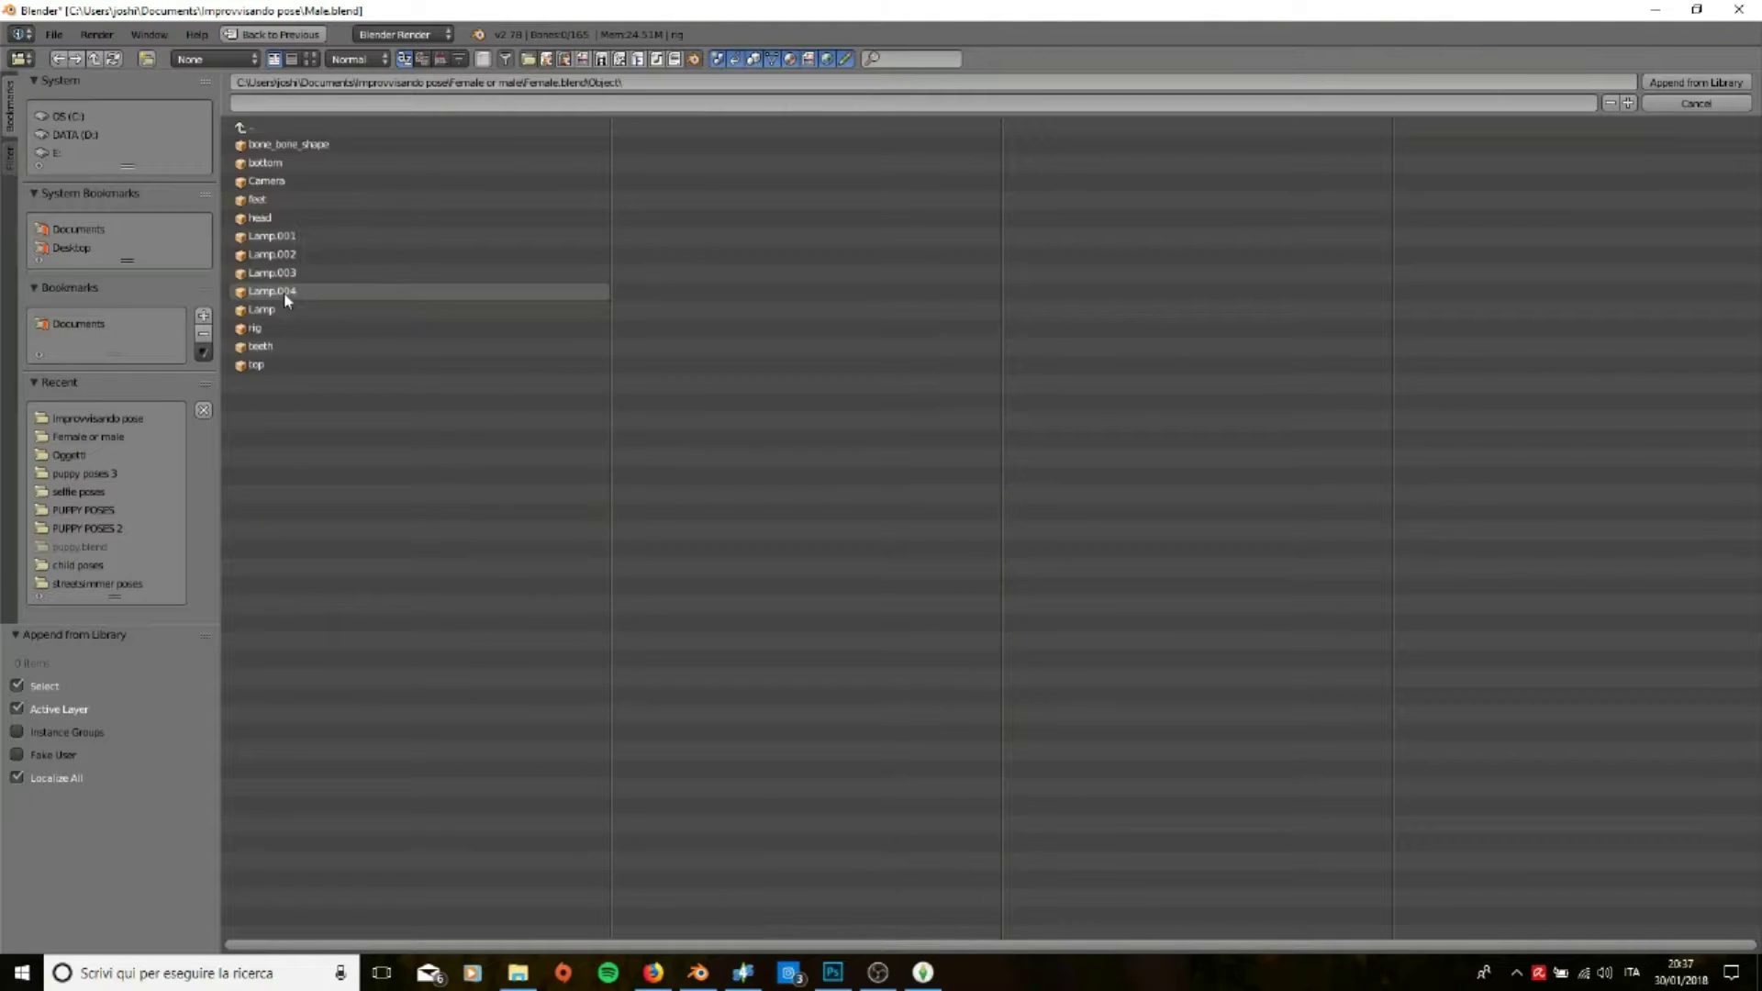
pyautogui.click(283, 164)
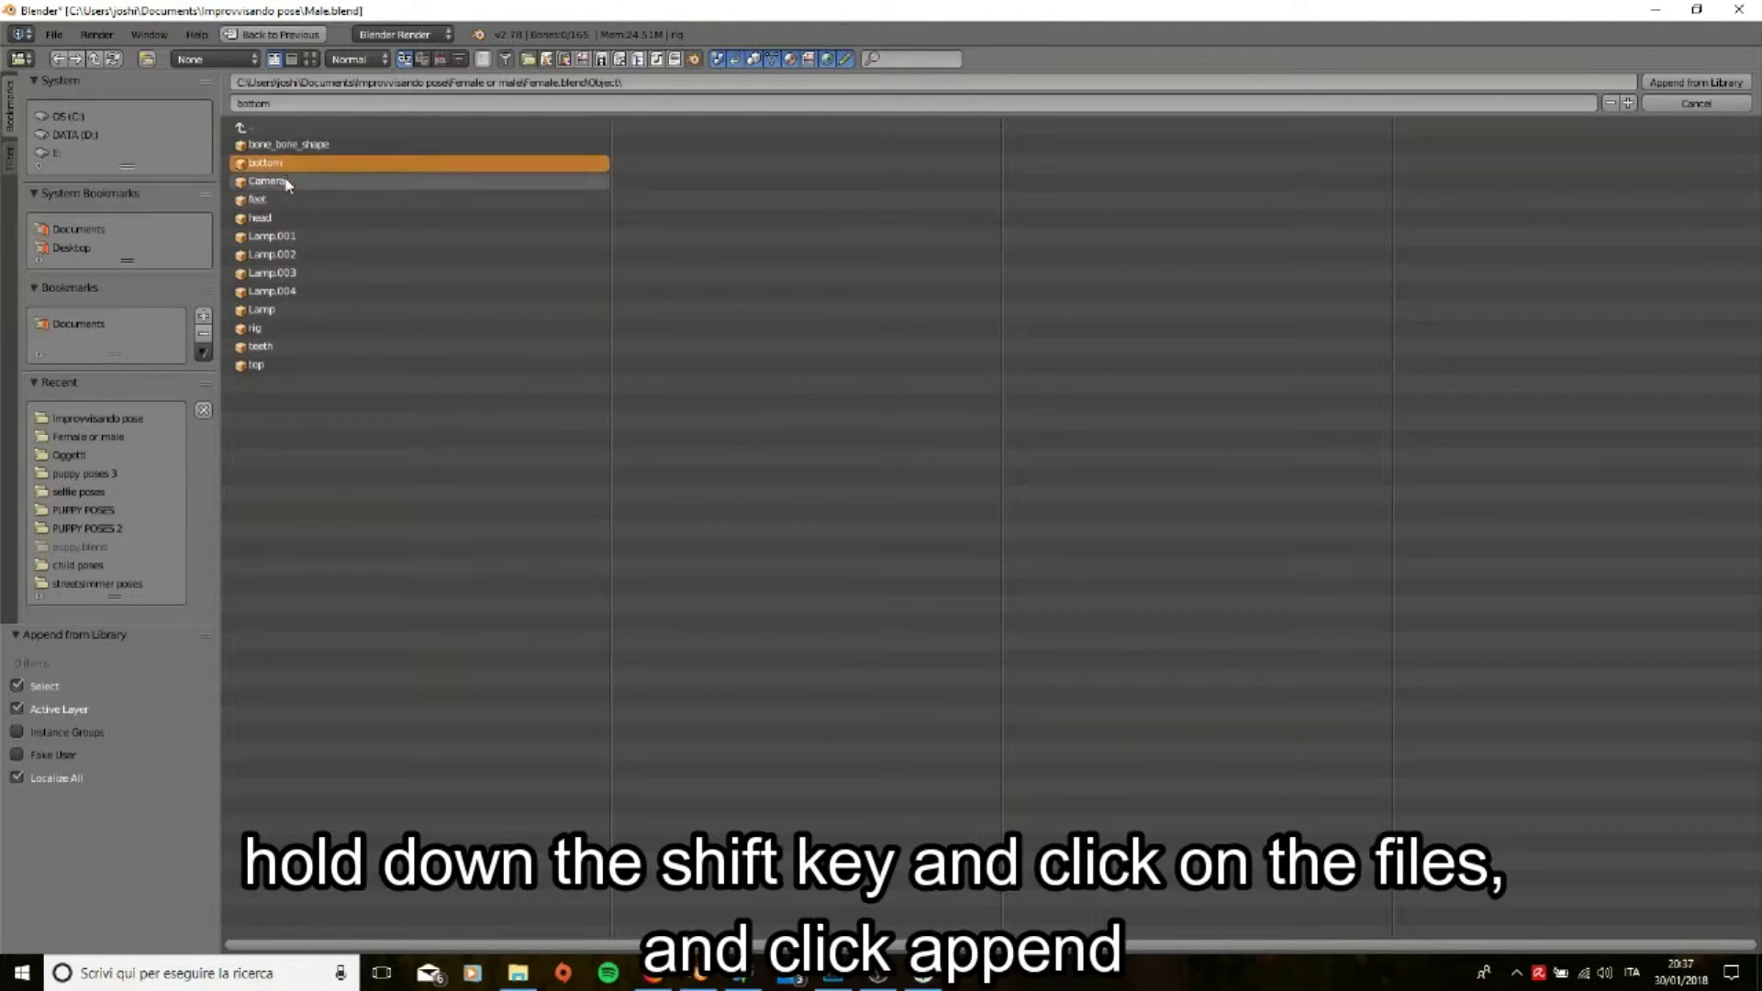
pyautogui.keyDown('shift'); pyautogui.click(287, 199); pyautogui.keyUp('shift')
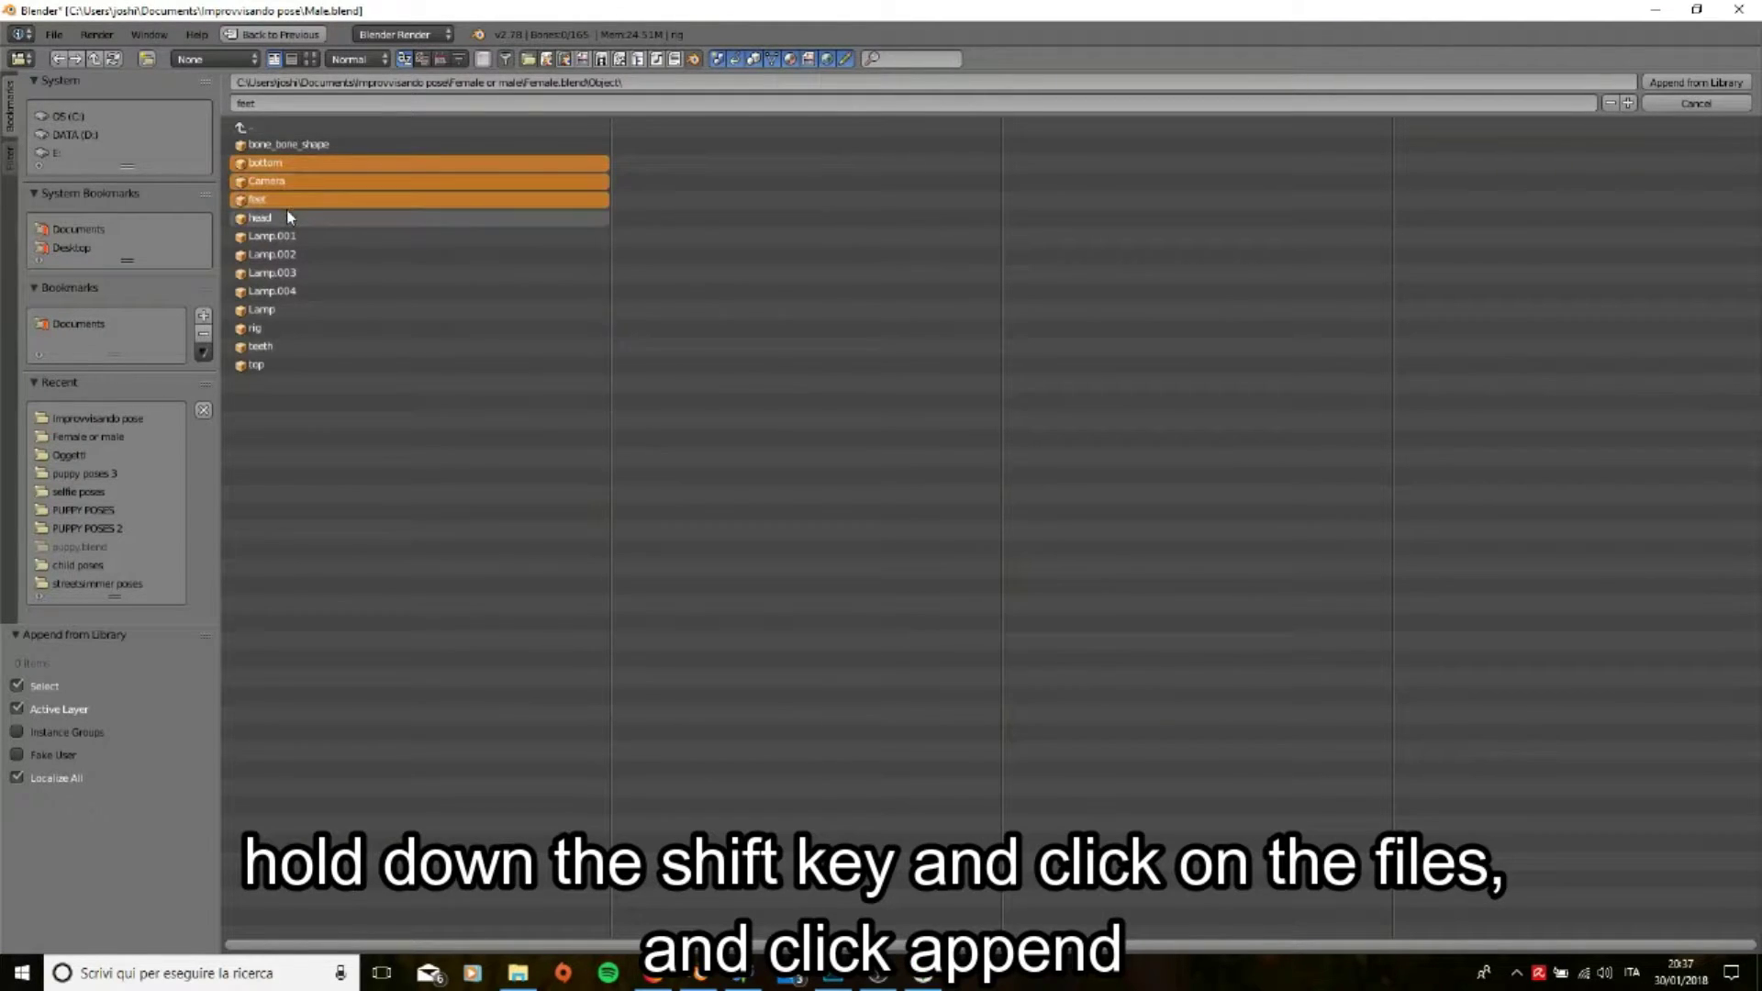
pyautogui.keyDown('shift'); pyautogui.click(275, 309); pyautogui.keyUp('shift')
pyautogui.keyDown('shift'); pyautogui.click(286, 346); pyautogui.keyUp('shift')
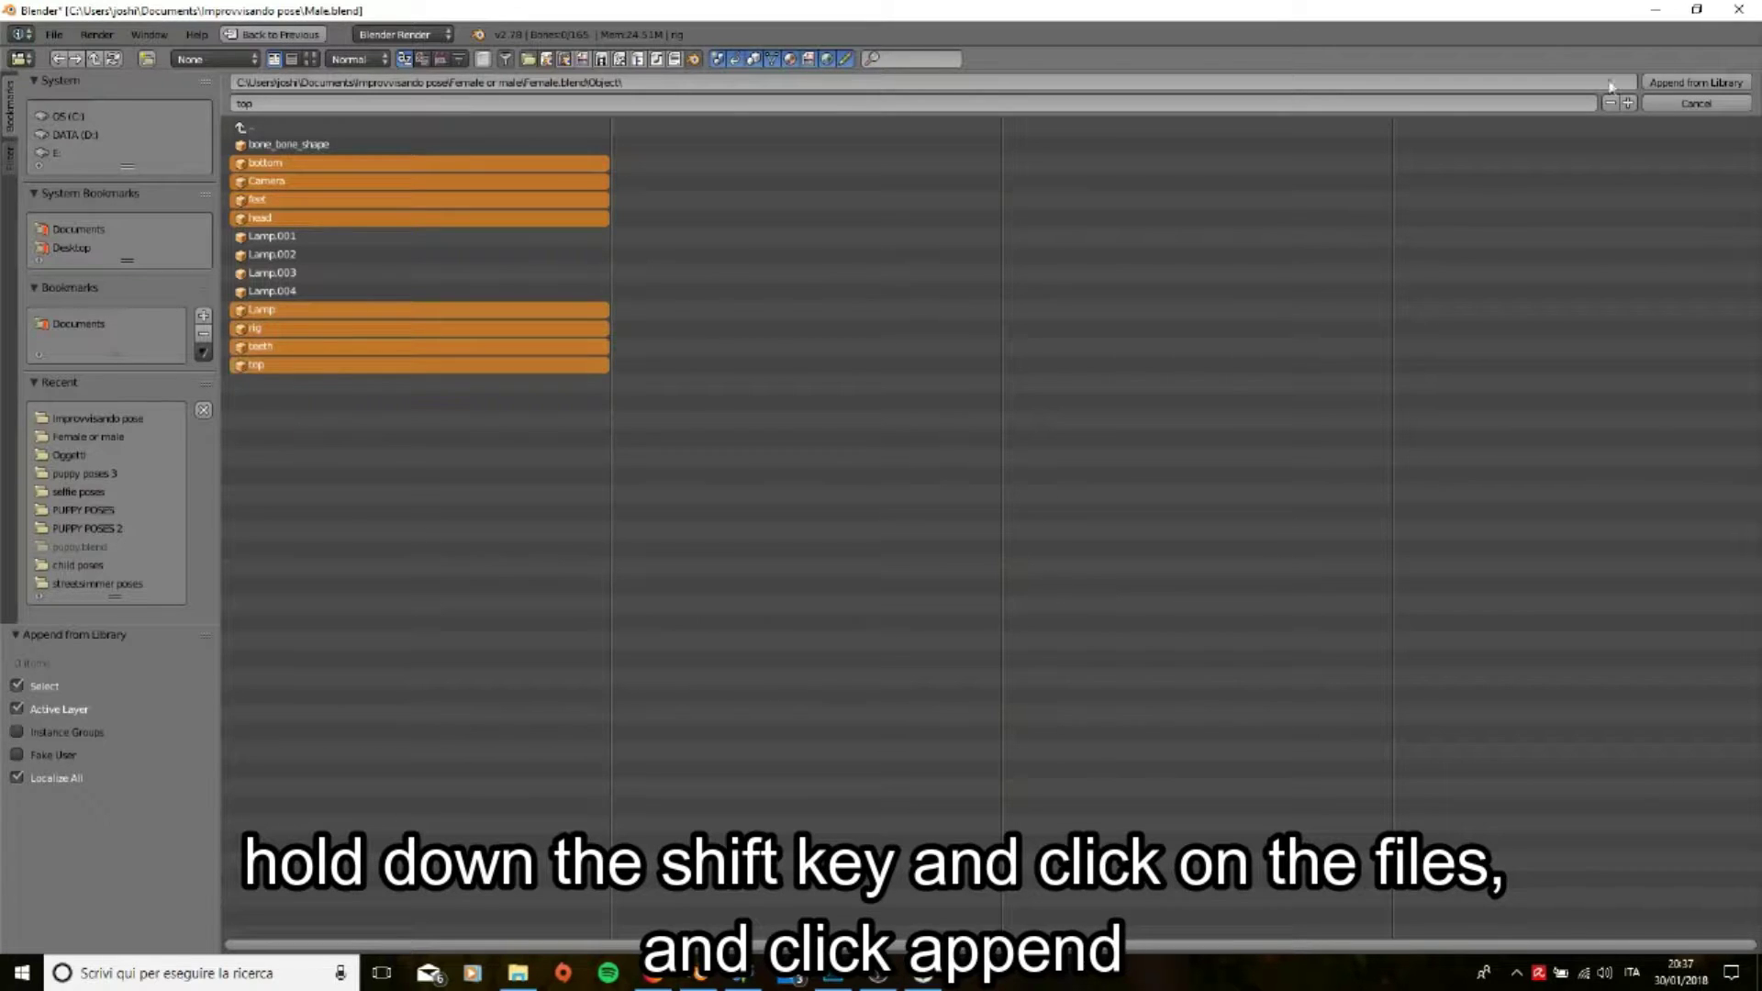
pyautogui.click(1692, 84)
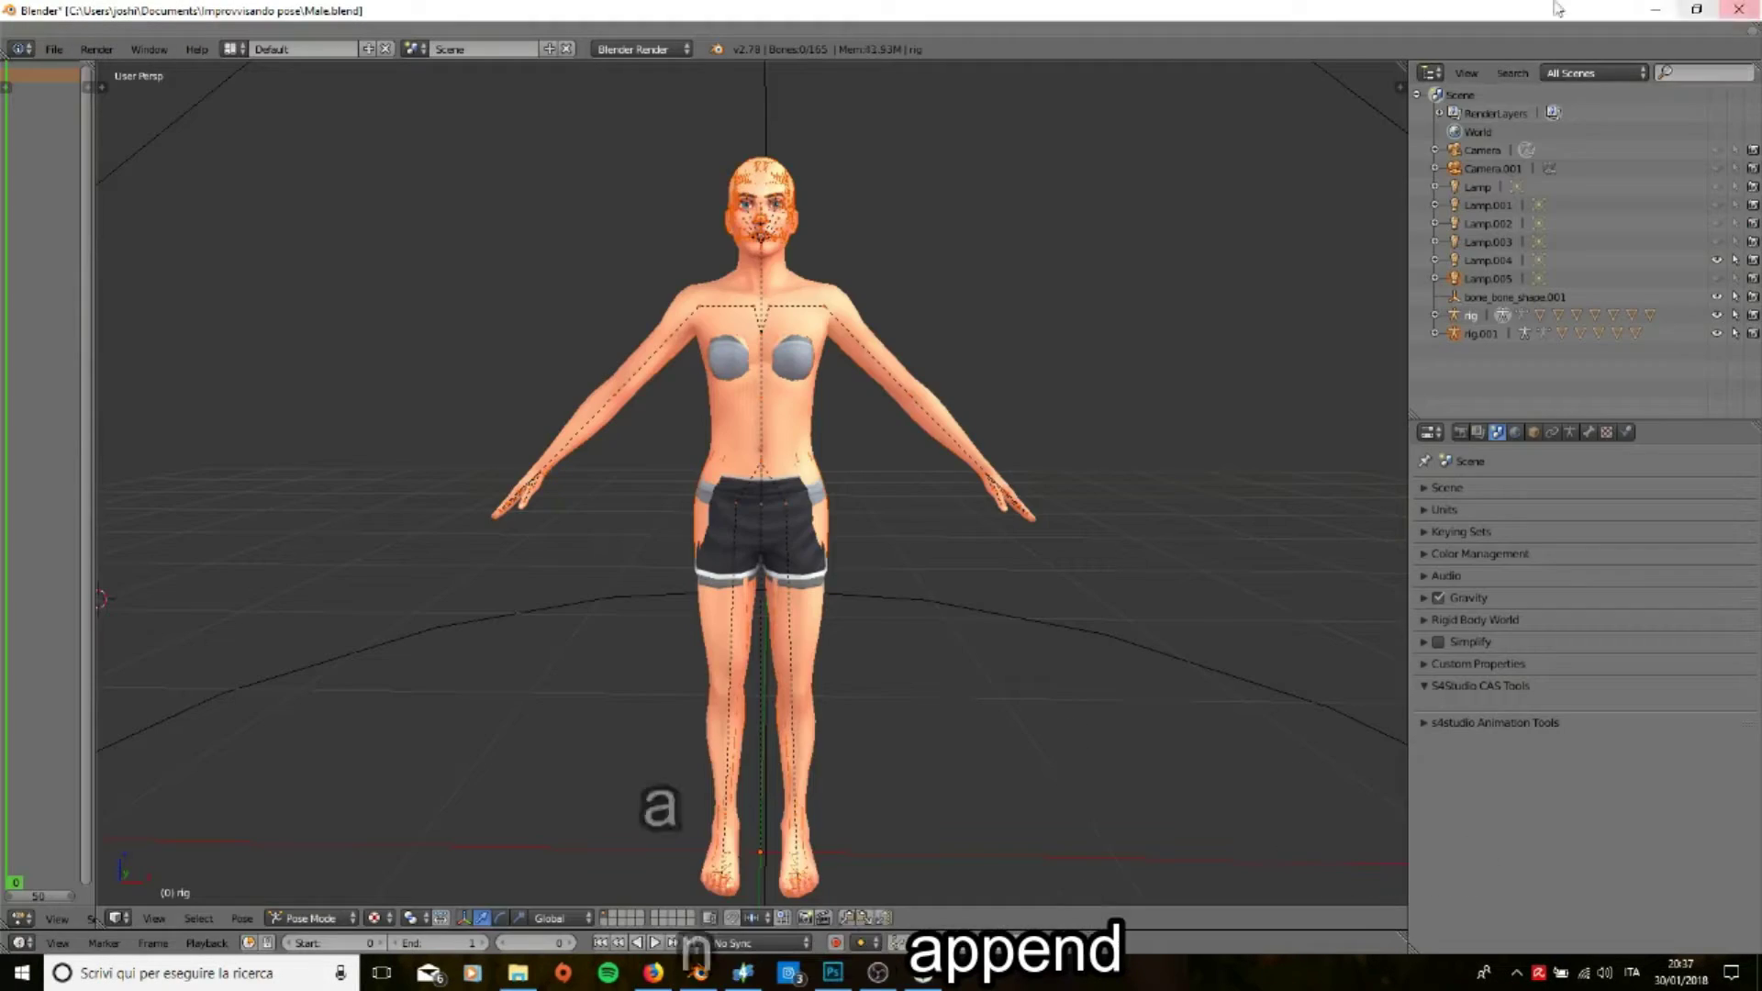
# Step: Slide the male and female rigs along X so the woman stands beside the man
pyautogui.rightClick(1529, 296)
pyautogui.click(1491, 328)
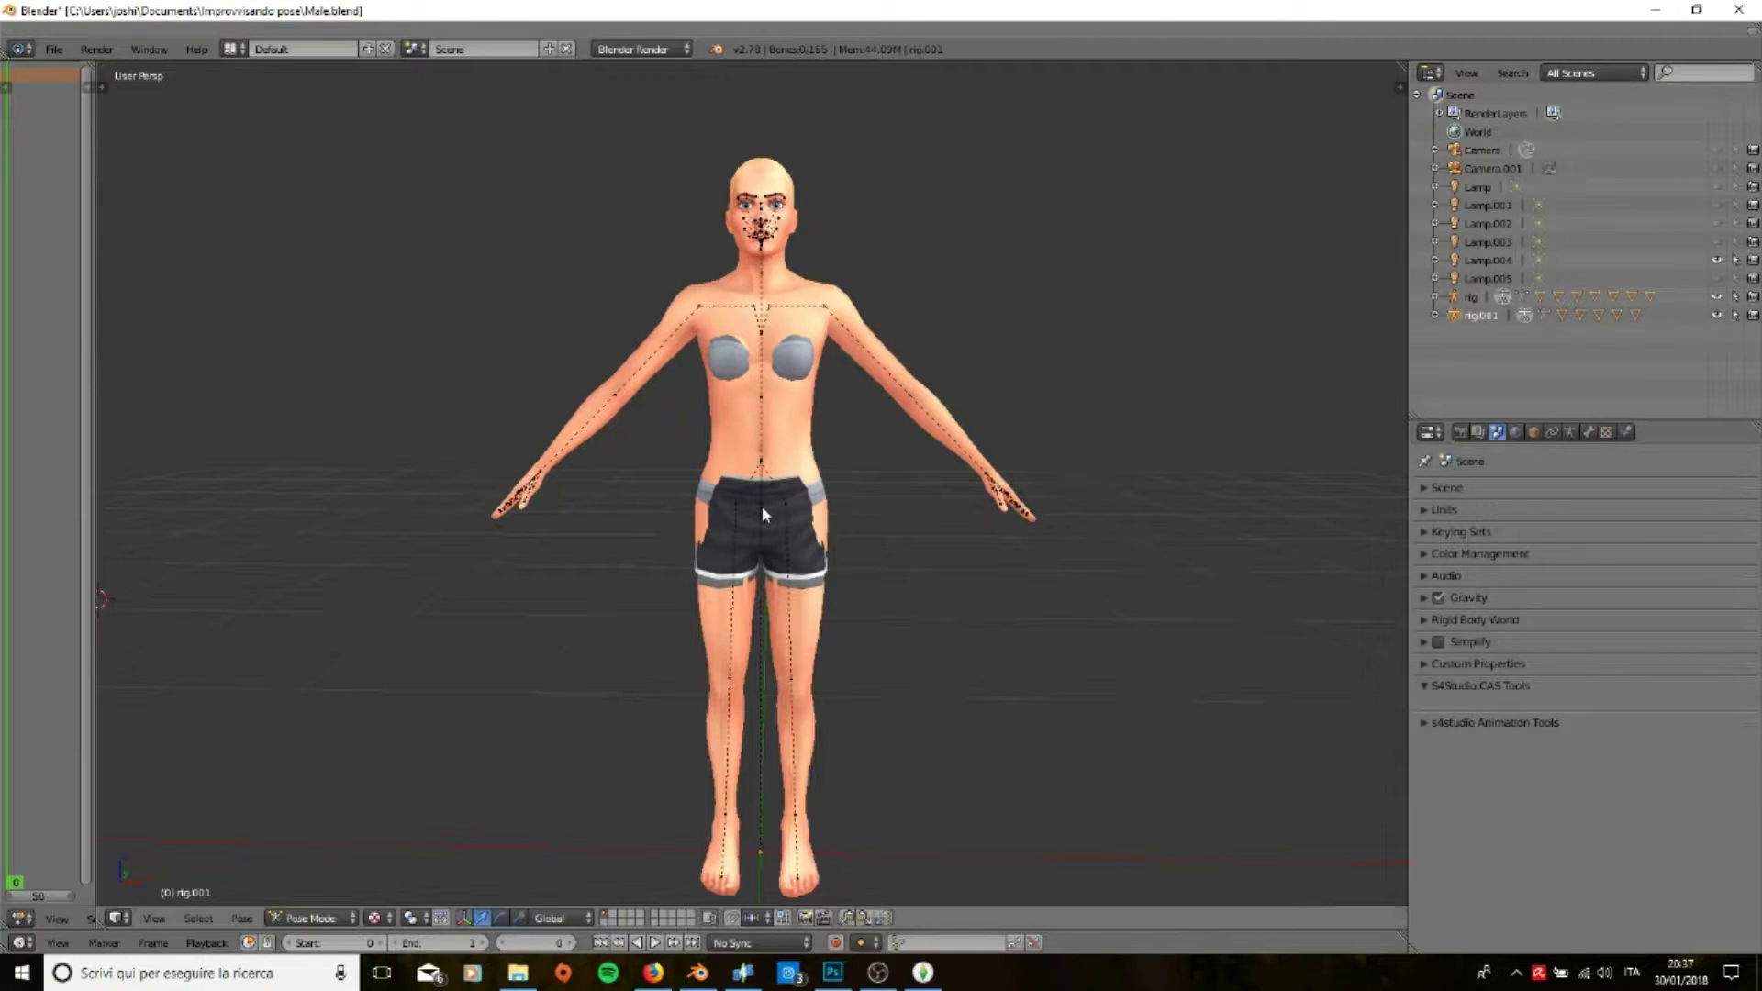
pyautogui.moveTo(762, 514); pyautogui.dragTo(950, 511, button='right')
pyautogui.press('x')
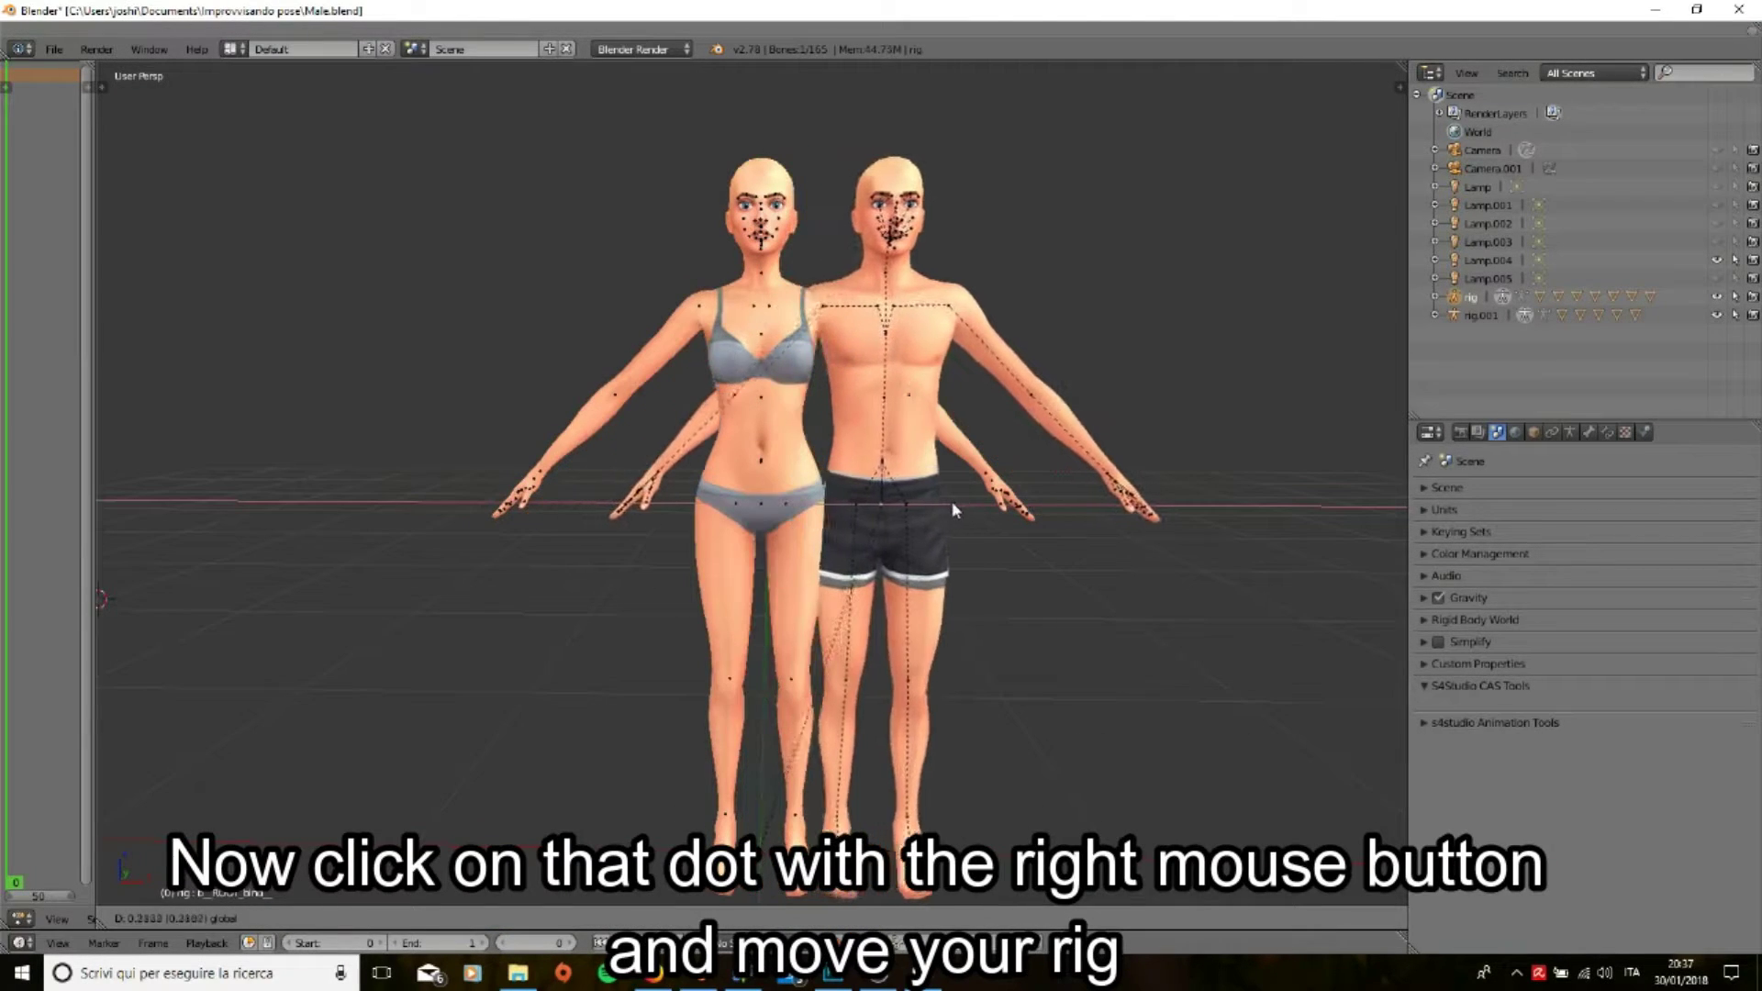
pyautogui.click(971, 503)
pyautogui.rightClick(761, 504)
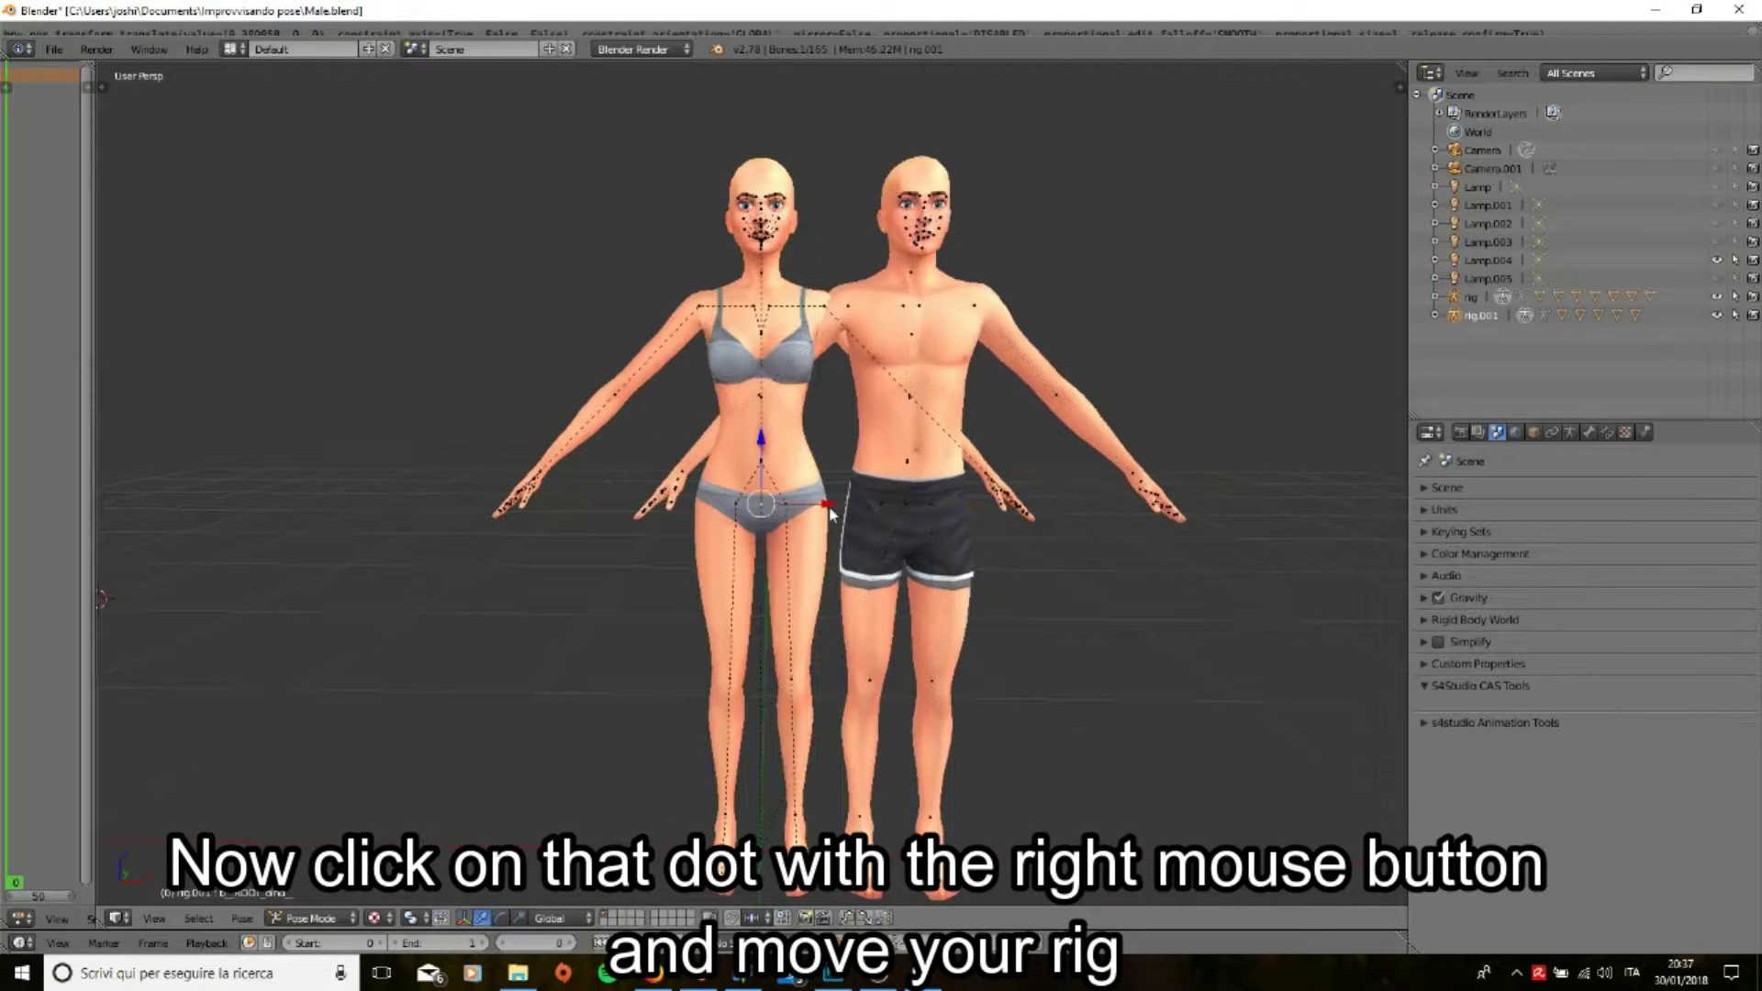
pyautogui.moveTo(829, 505); pyautogui.dragTo(693, 505)
pyautogui.rightClick(905, 504)
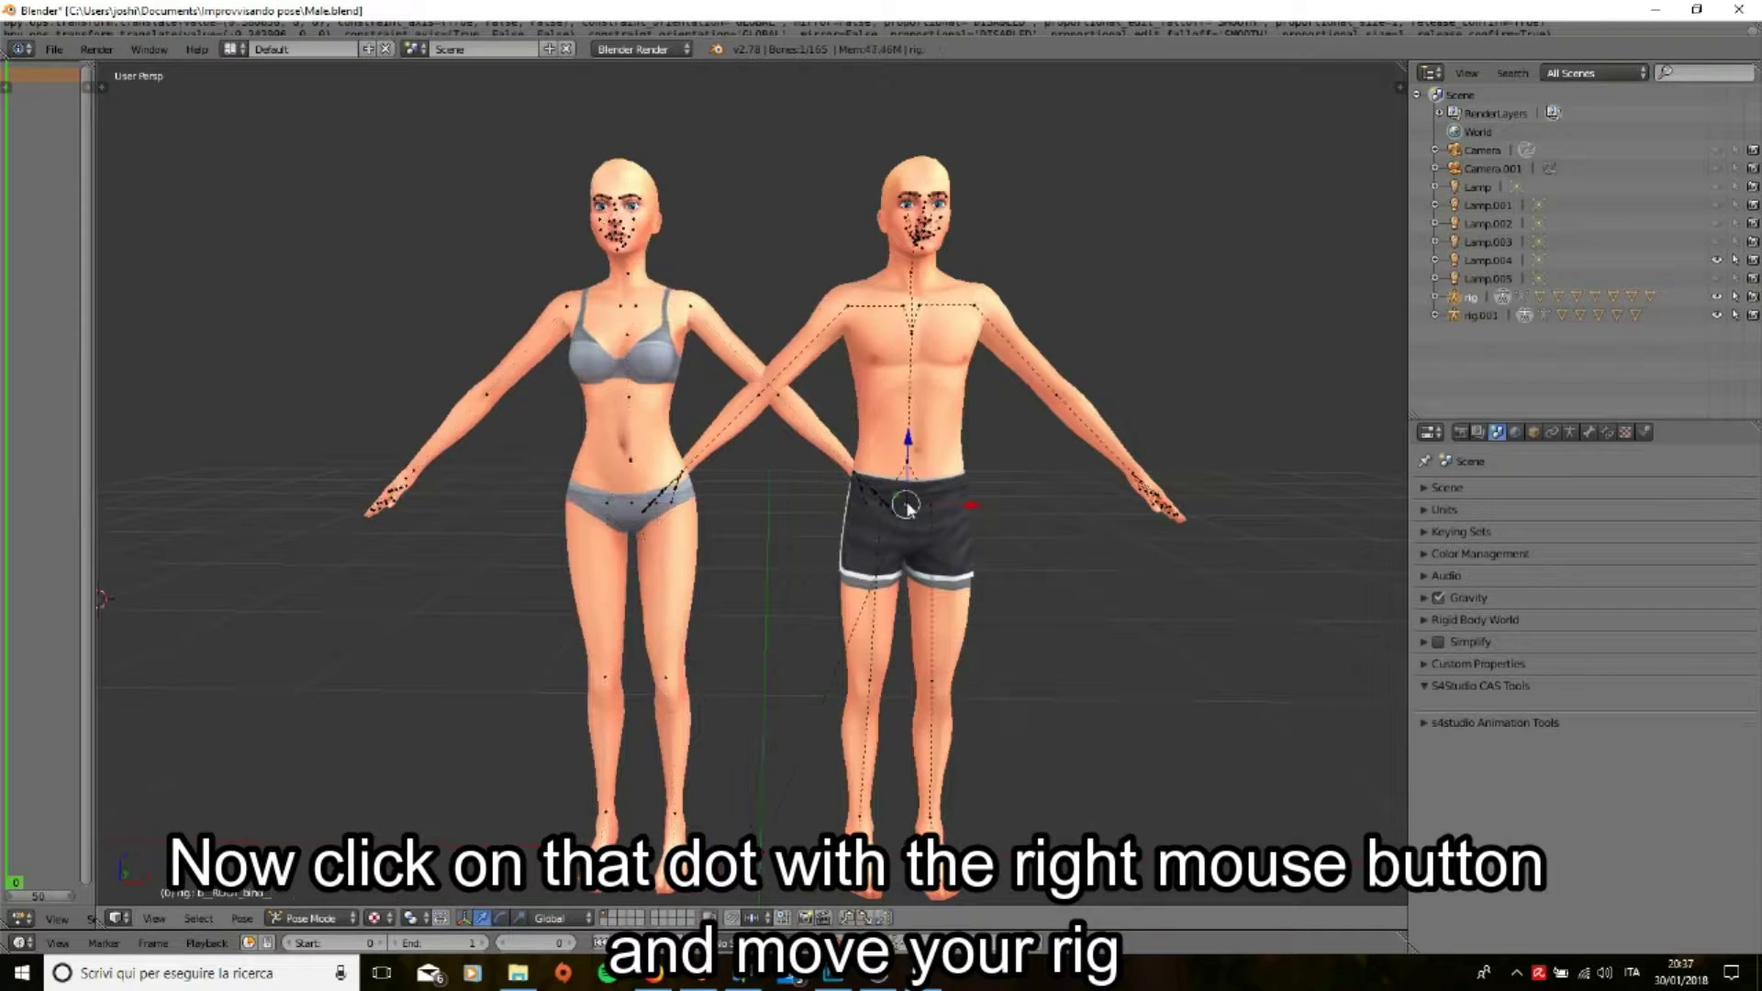
pyautogui.moveTo(968, 519); pyautogui.dragTo(719, 503, button='right')
pyautogui.press('x')
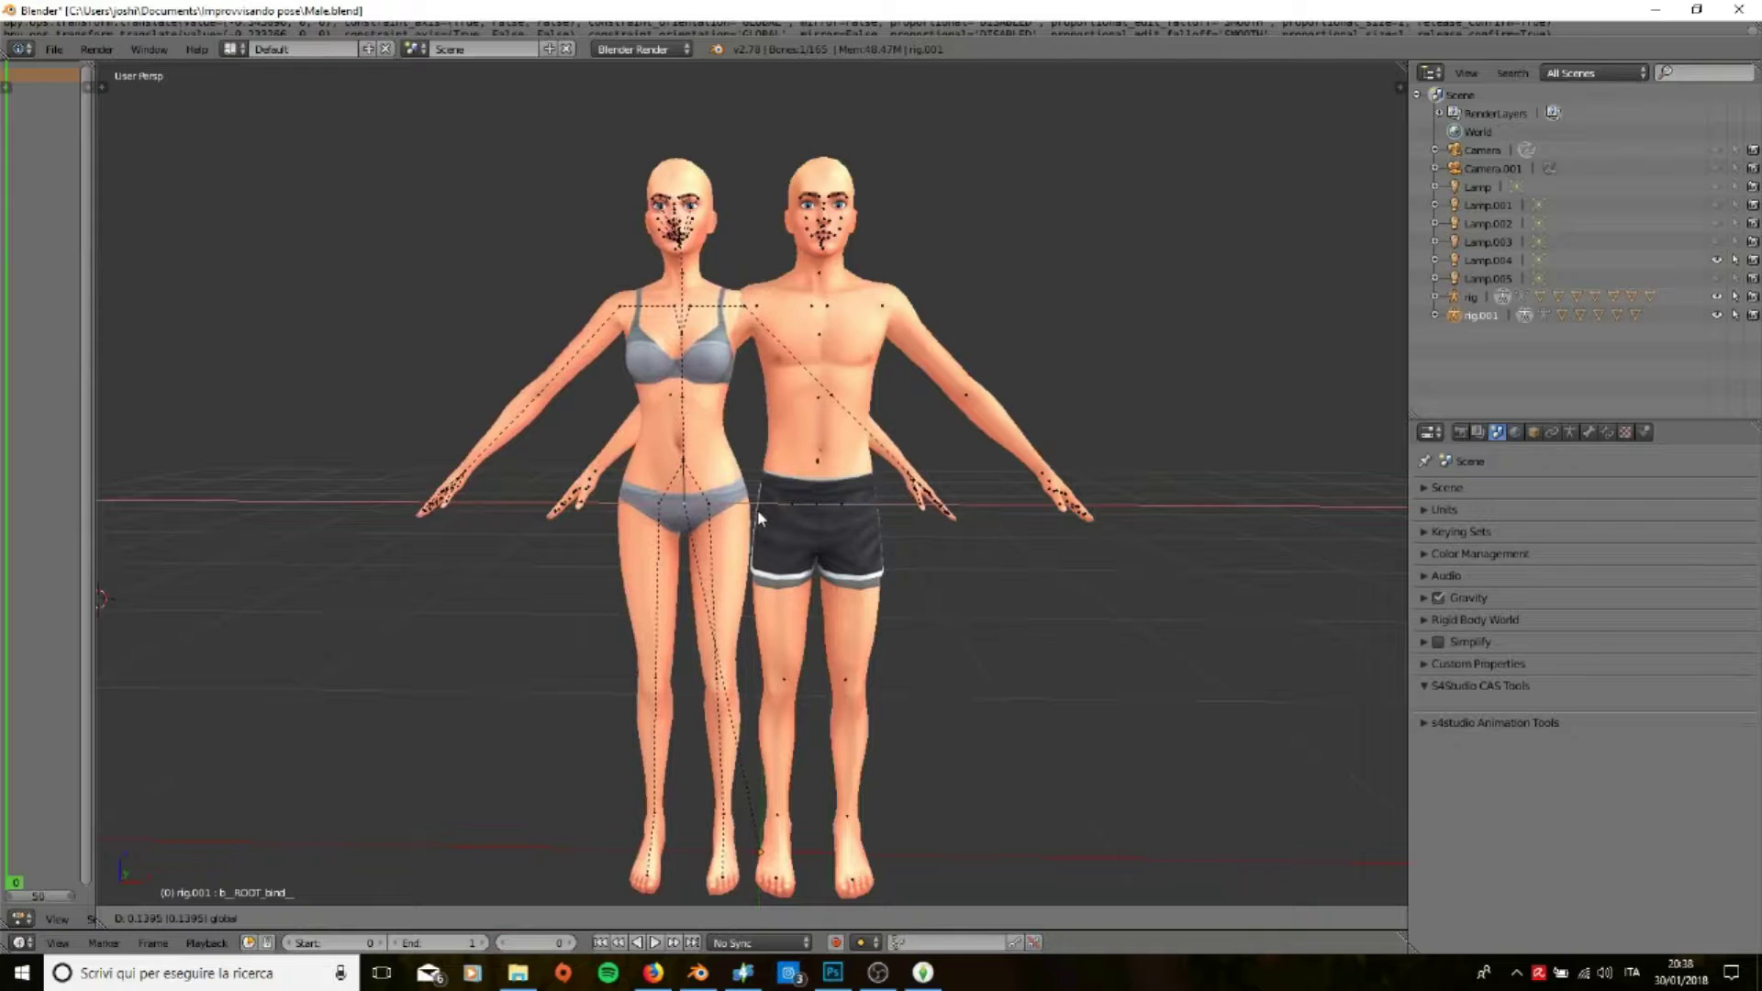
pyautogui.moveTo(719, 503); pyautogui.dragTo(757, 509, button='right')
# Step: Lower the woman's right upper arm to hang along her side
pyautogui.moveTo(874, 514)
pyautogui.mouseDown(button='middle')
pyautogui.moveTo(1278, 539)
pyautogui.moveTo(872, 542)
pyautogui.mouseUp(button='middle')
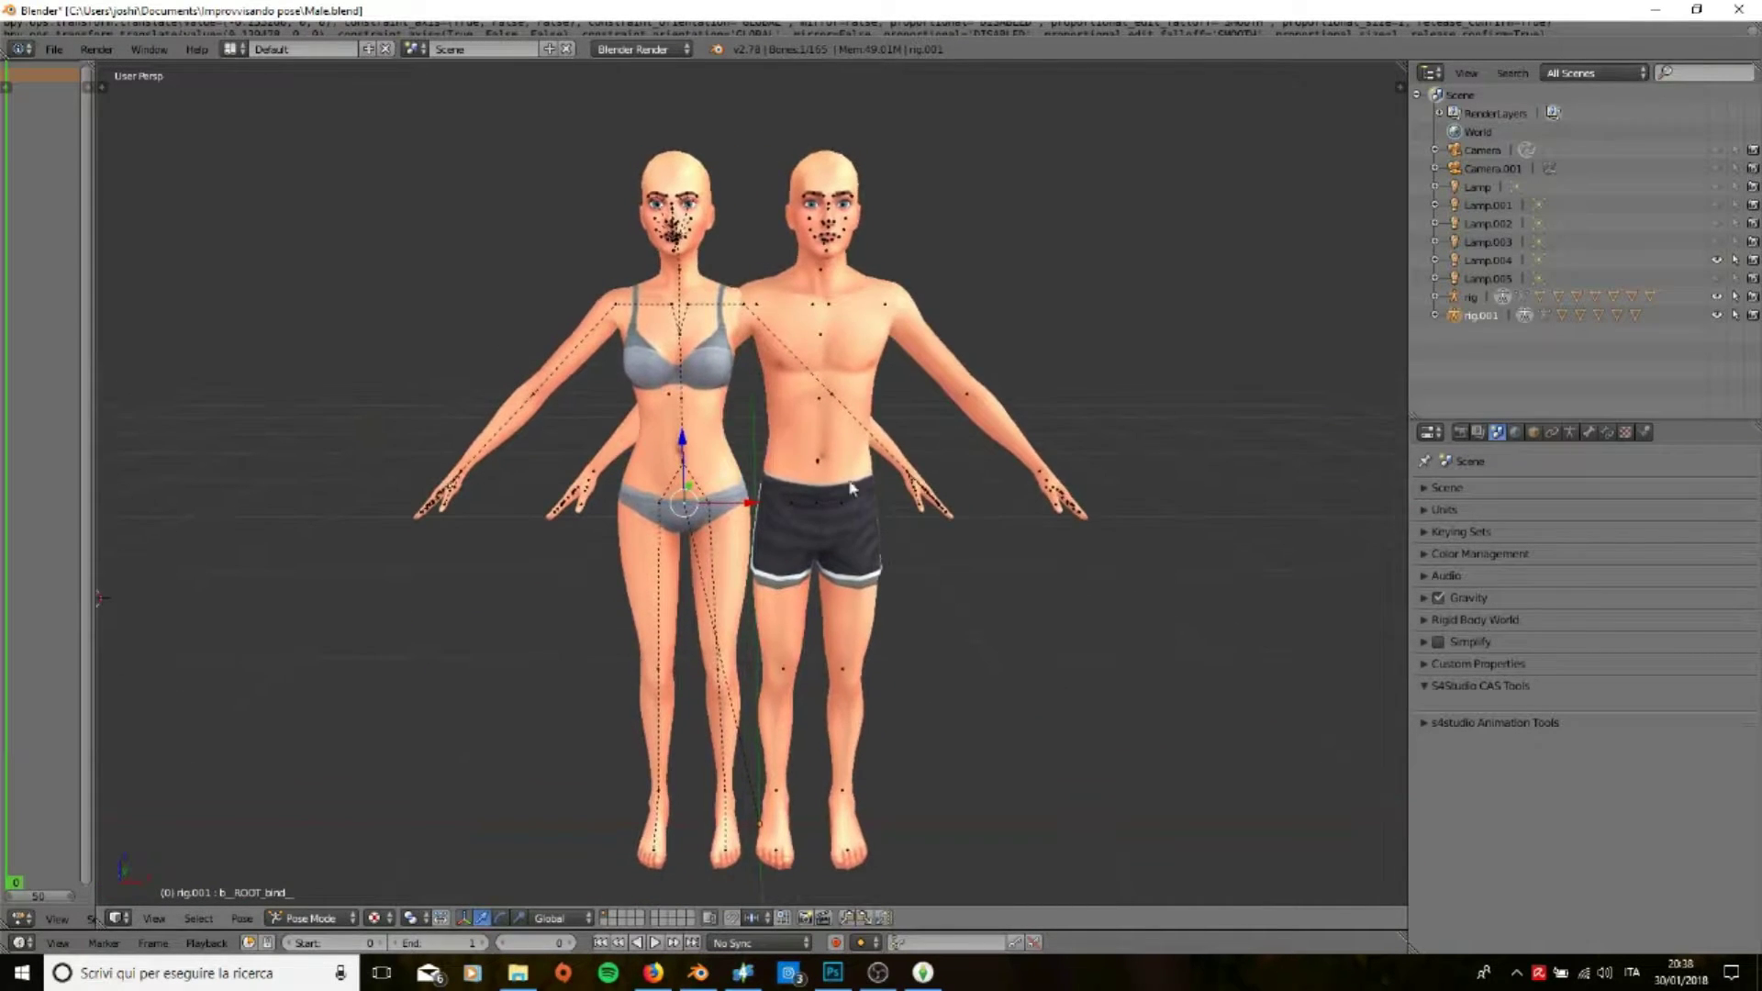
pyautogui.scroll(2, 655, 333)
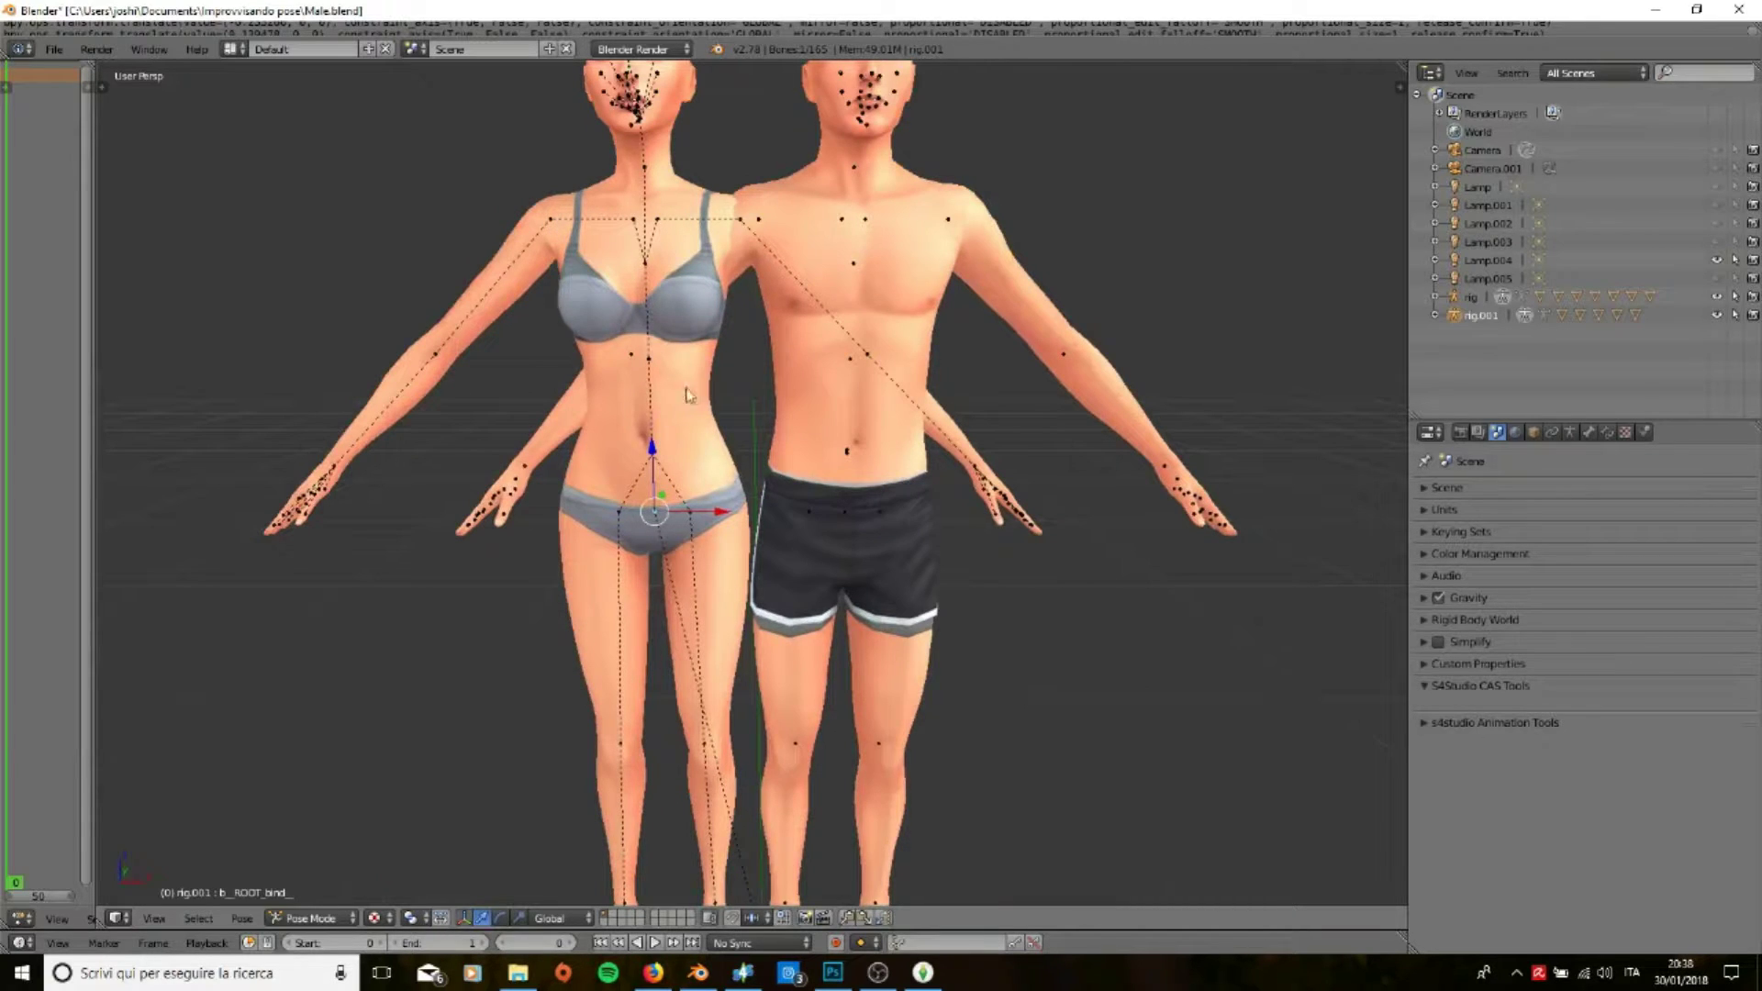
pyautogui.moveTo(689, 395); pyautogui.dragTo(566, 240, button='middle')
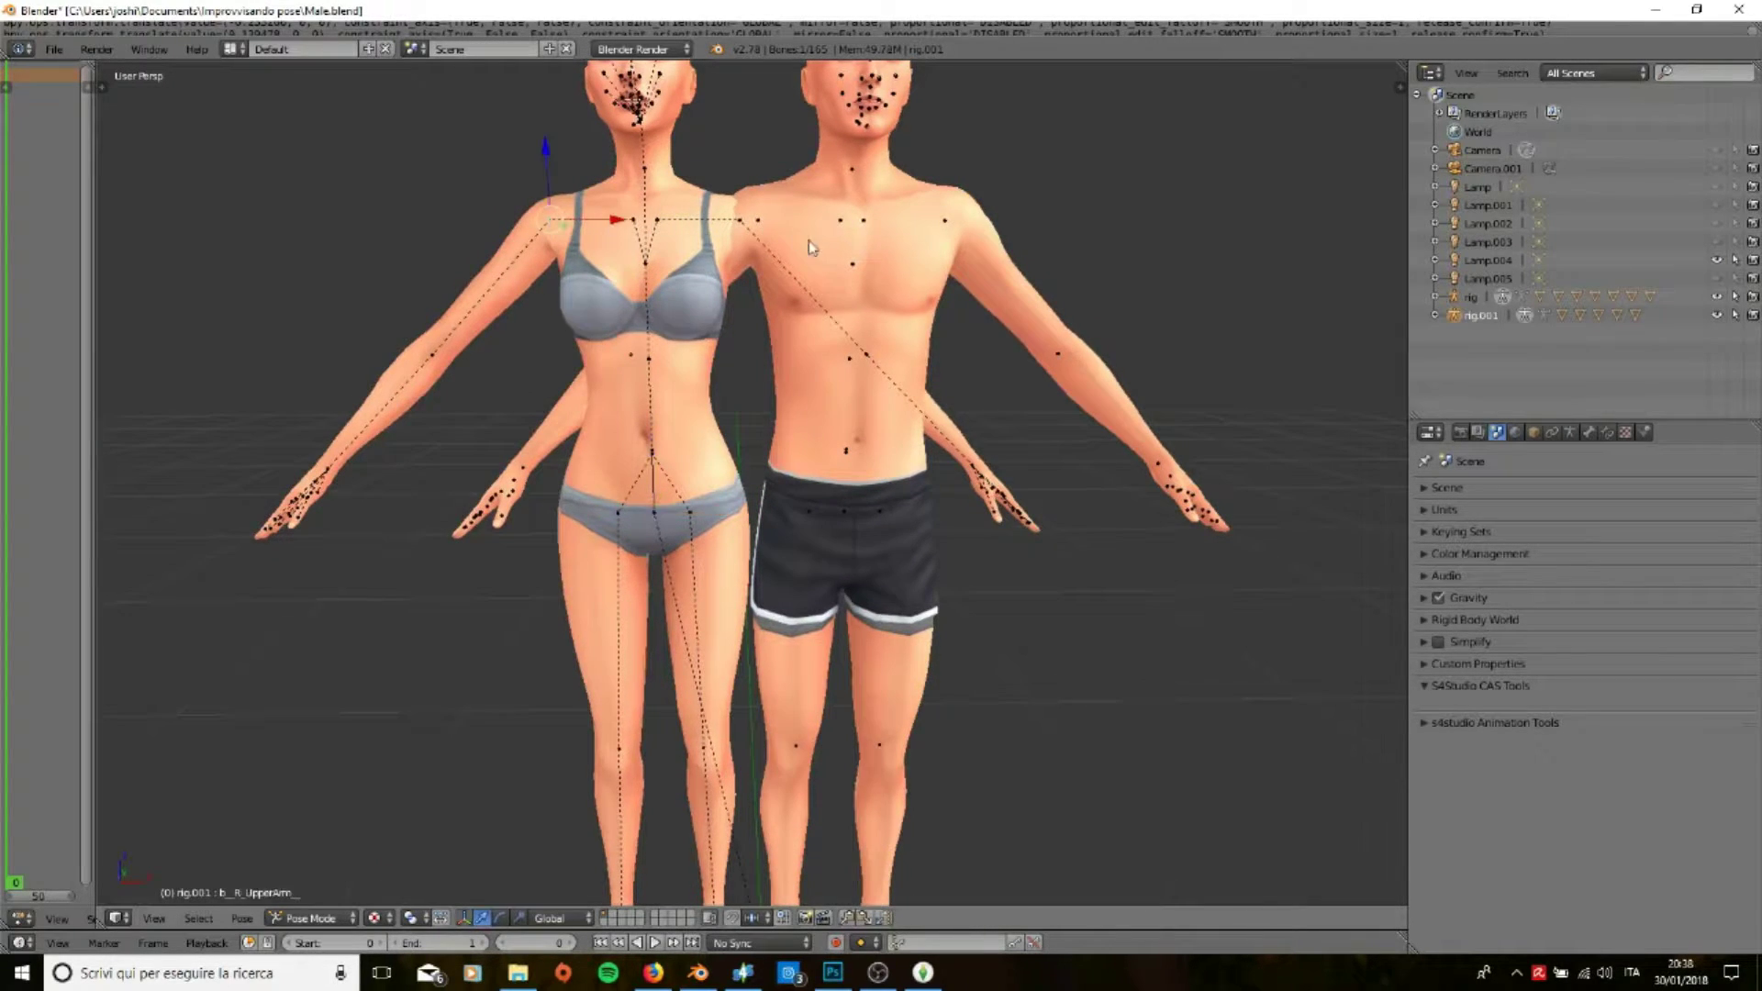
pyautogui.press('r')
pyautogui.click(829, 87)
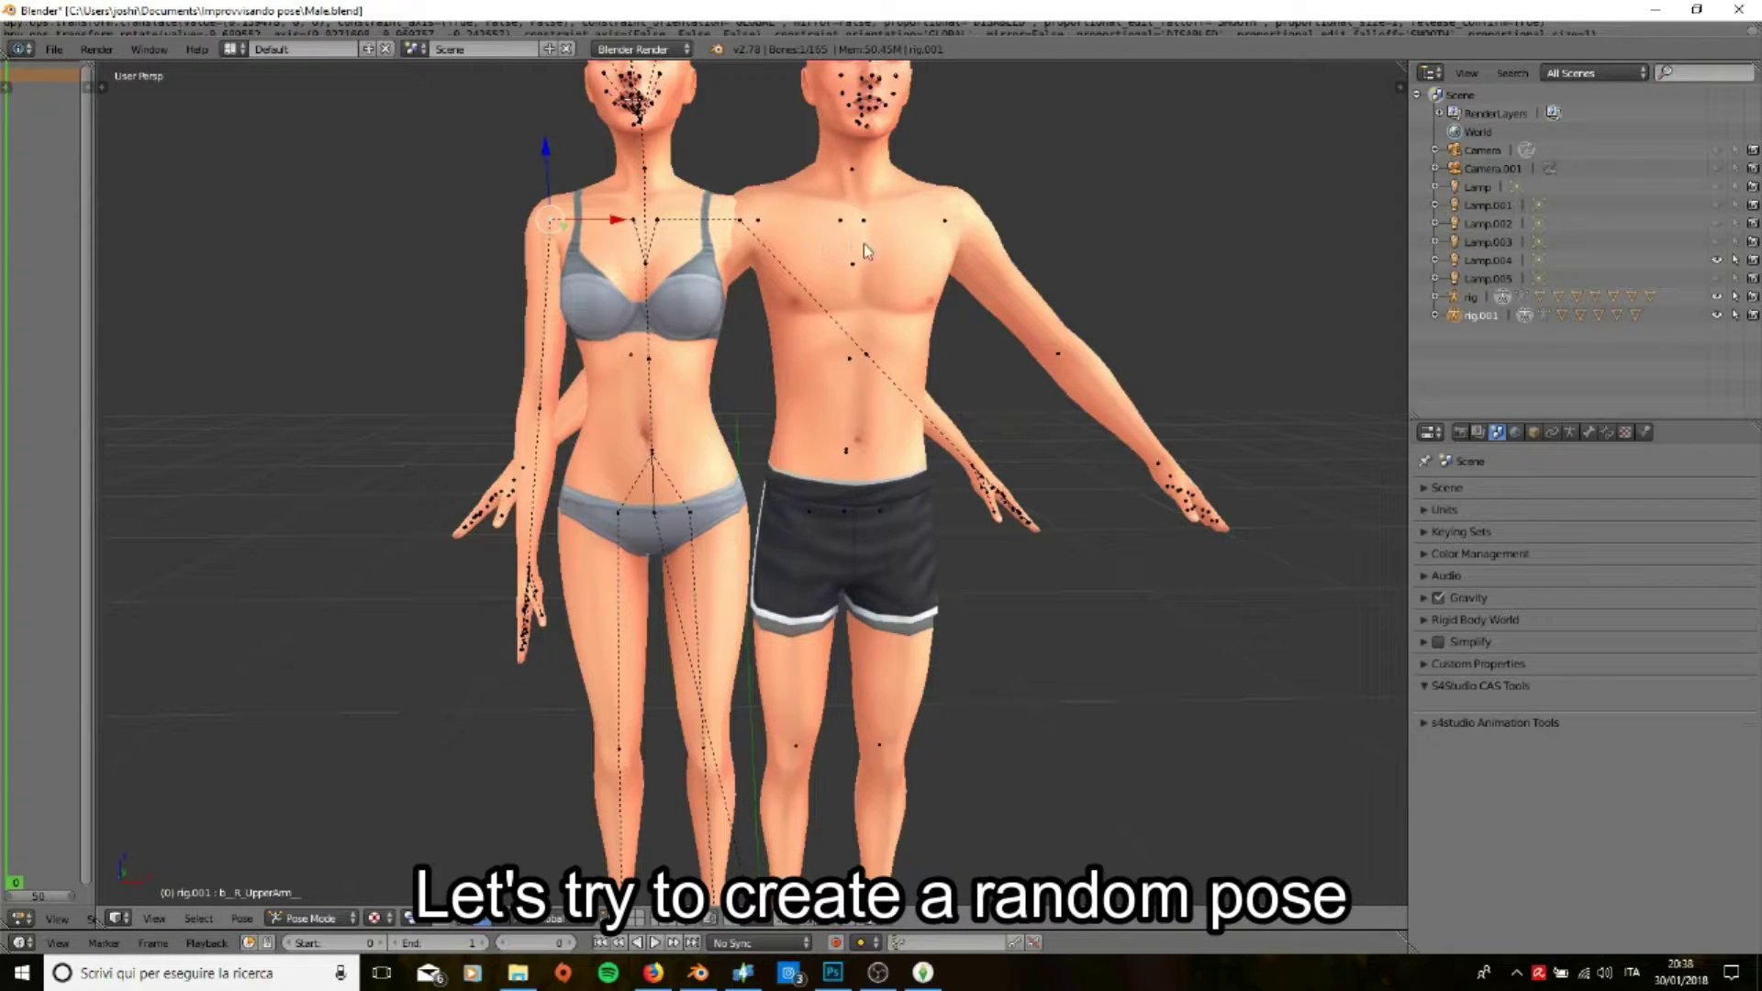
# Step: Move the man's whole body closer and raise his right arm at the shoulder
pyautogui.rightClick(846, 536)
pyautogui.moveTo(846, 536)
pyautogui.mouseDown(button='middle')
pyautogui.moveTo(1043, 551)
pyautogui.moveTo(610, 480)
pyautogui.moveTo(831, 224)
pyautogui.mouseUp(button='middle')
pyautogui.press('g')
pyautogui.click(657, 490)
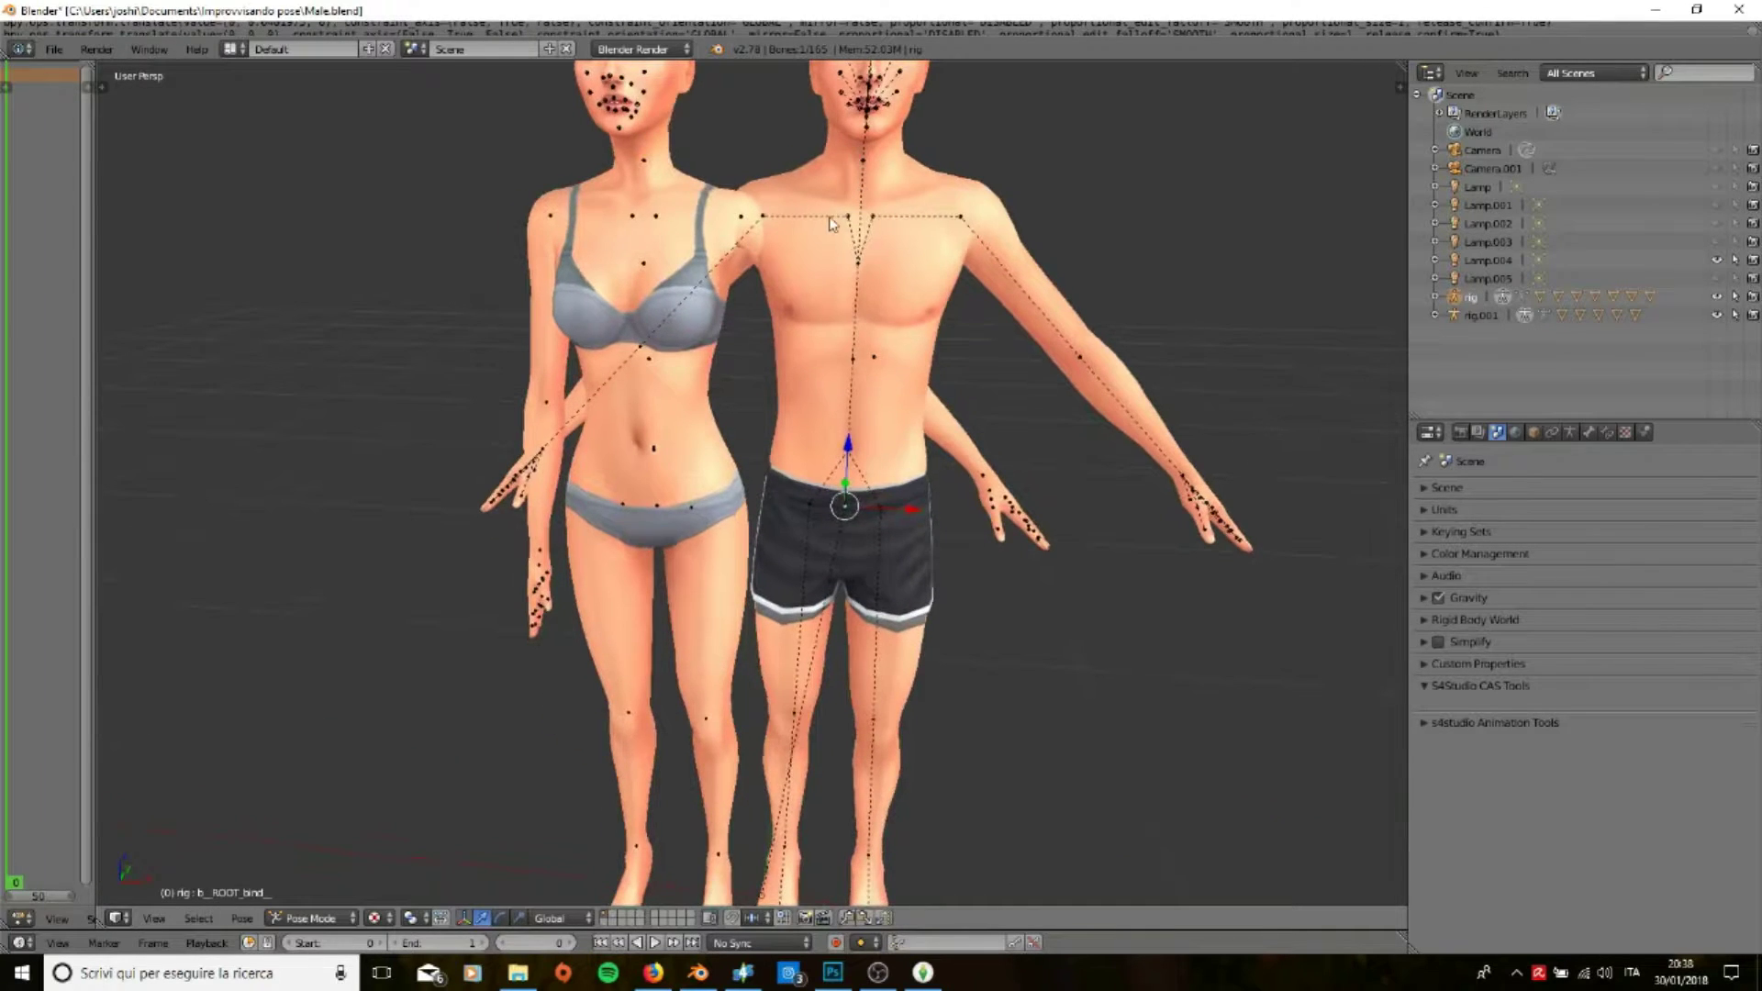
pyautogui.press('r')
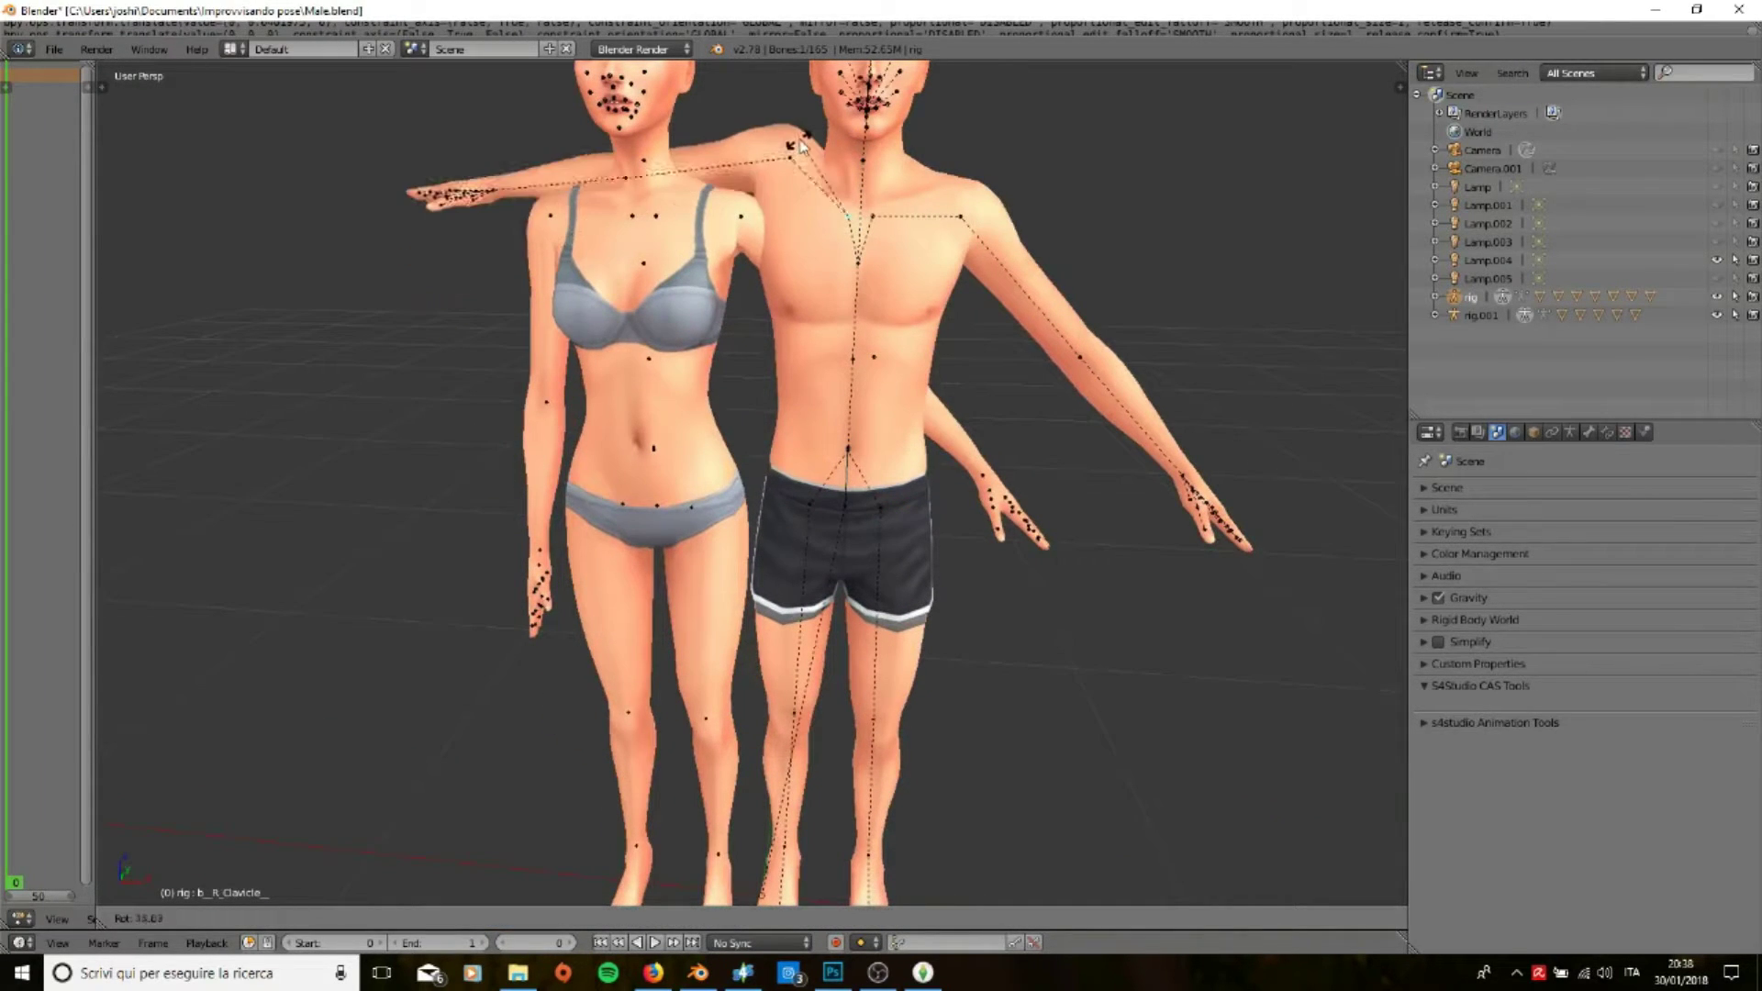
pyautogui.click(771, 151)
pyautogui.moveTo(771, 151)
pyautogui.mouseDown(button='middle')
pyautogui.moveTo(642, 275)
pyautogui.moveTo(456, 367)
pyautogui.moveTo(742, 439)
pyautogui.moveTo(653, 110)
pyautogui.mouseUp(button='middle')
# Step: Turn the man's head toward the woman
pyautogui.rightClick(742, 439)
pyautogui.scroll(-8, 741, 439)
pyautogui.rightClick(654, 110)
pyautogui.rightClick(872, 138)
pyautogui.scroll(5, 669, 260)
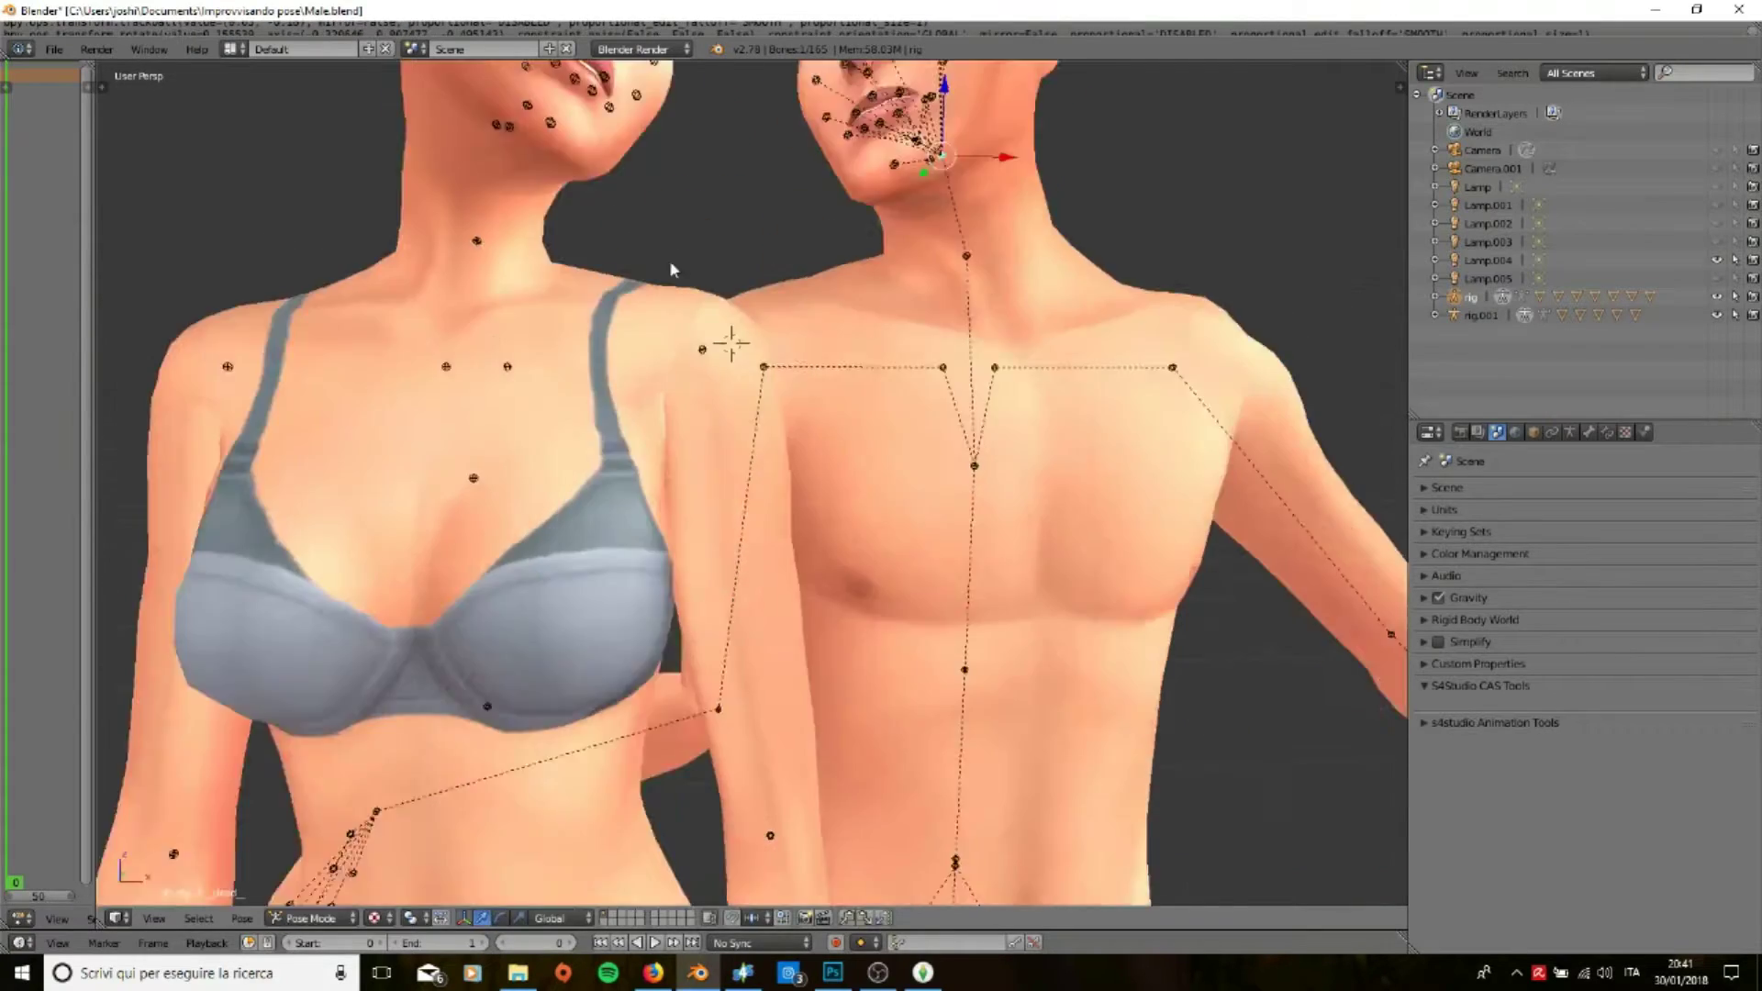
pyautogui.moveTo(669, 260); pyautogui.dragTo(826, 276, button='middle')
pyautogui.press('r')
pyautogui.click(977, 200)
pyautogui.scroll(-5, 978, 200)
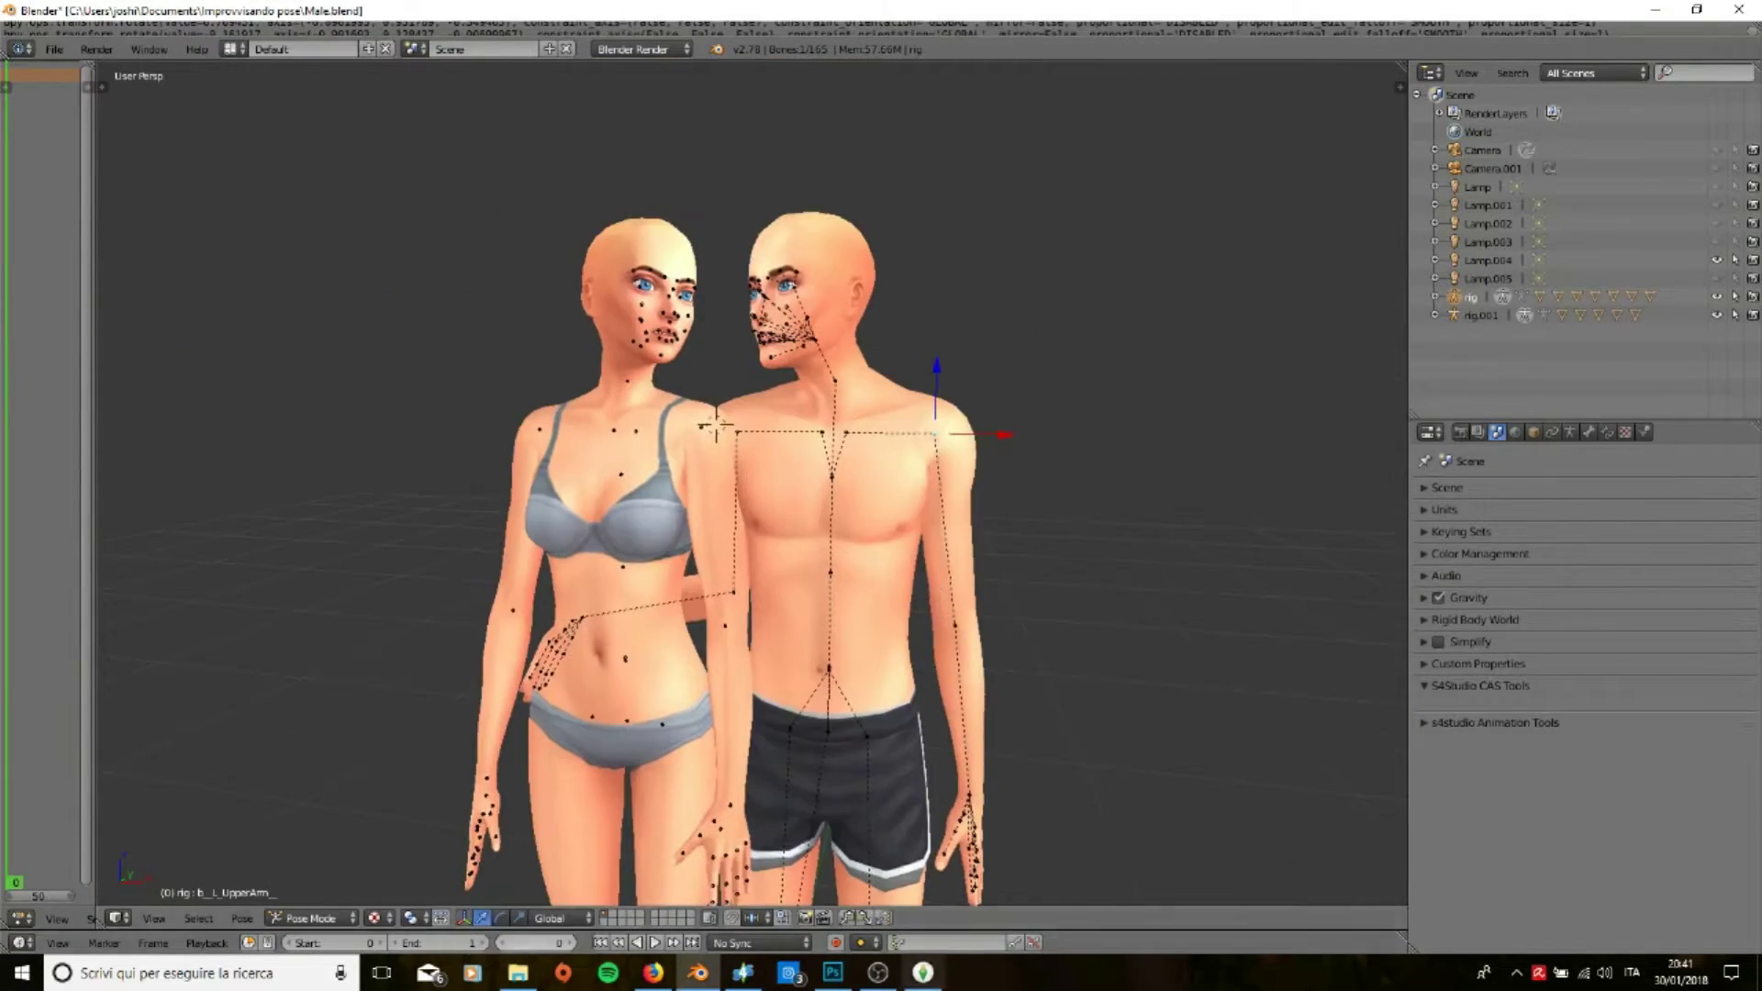
pyautogui.moveTo(978, 200)
pyautogui.mouseDown(button='middle')
pyautogui.moveTo(808, 735)
pyautogui.moveTo(662, 753)
pyautogui.moveTo(987, 609)
pyautogui.moveTo(799, 615)
pyautogui.moveTo(821, 651)
pyautogui.moveTo(918, 643)
pyautogui.moveTo(807, 643)
pyautogui.moveTo(799, 409)
pyautogui.mouseUp(button='middle')
# Step: Select the woman's right hand and the man's left hand bones, then face the woman
pyautogui.rightClick(808, 734)
pyautogui.rightClick(799, 615)
pyautogui.rightClick(837, 654)
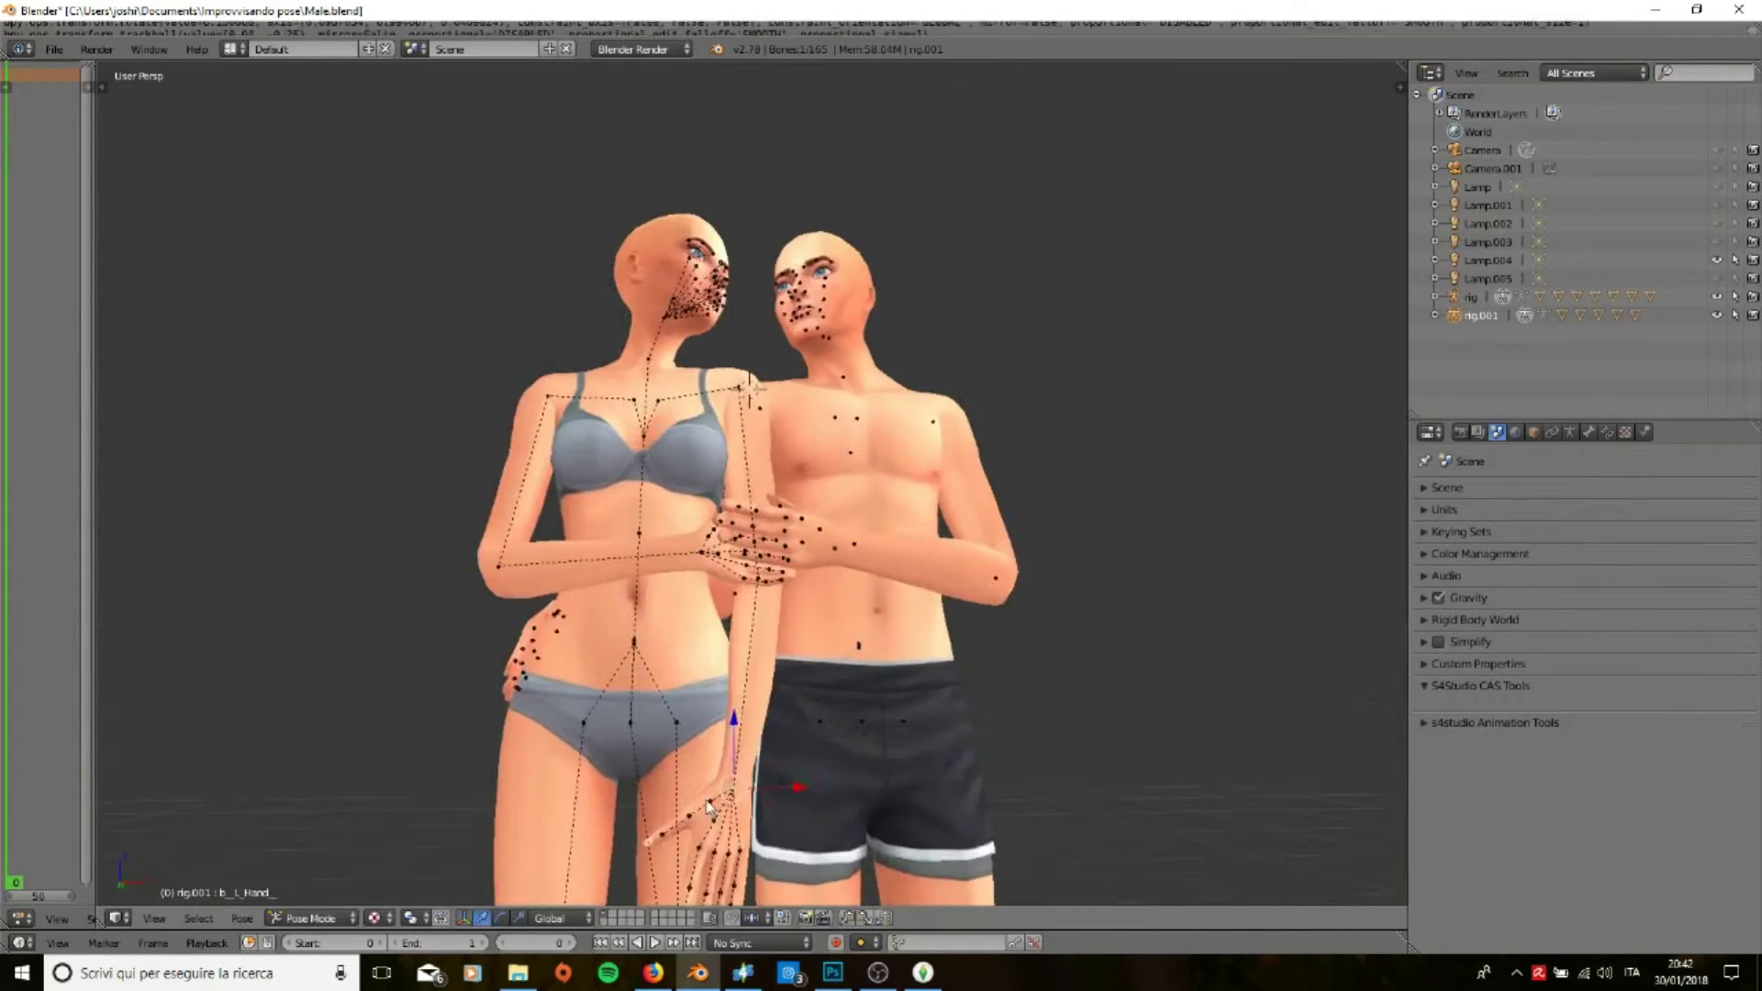
pyautogui.scroll(4, 798, 409)
pyautogui.scroll(3, 517, 468)
pyautogui.moveTo(517, 468); pyautogui.dragTo(726, 303, button='middle')
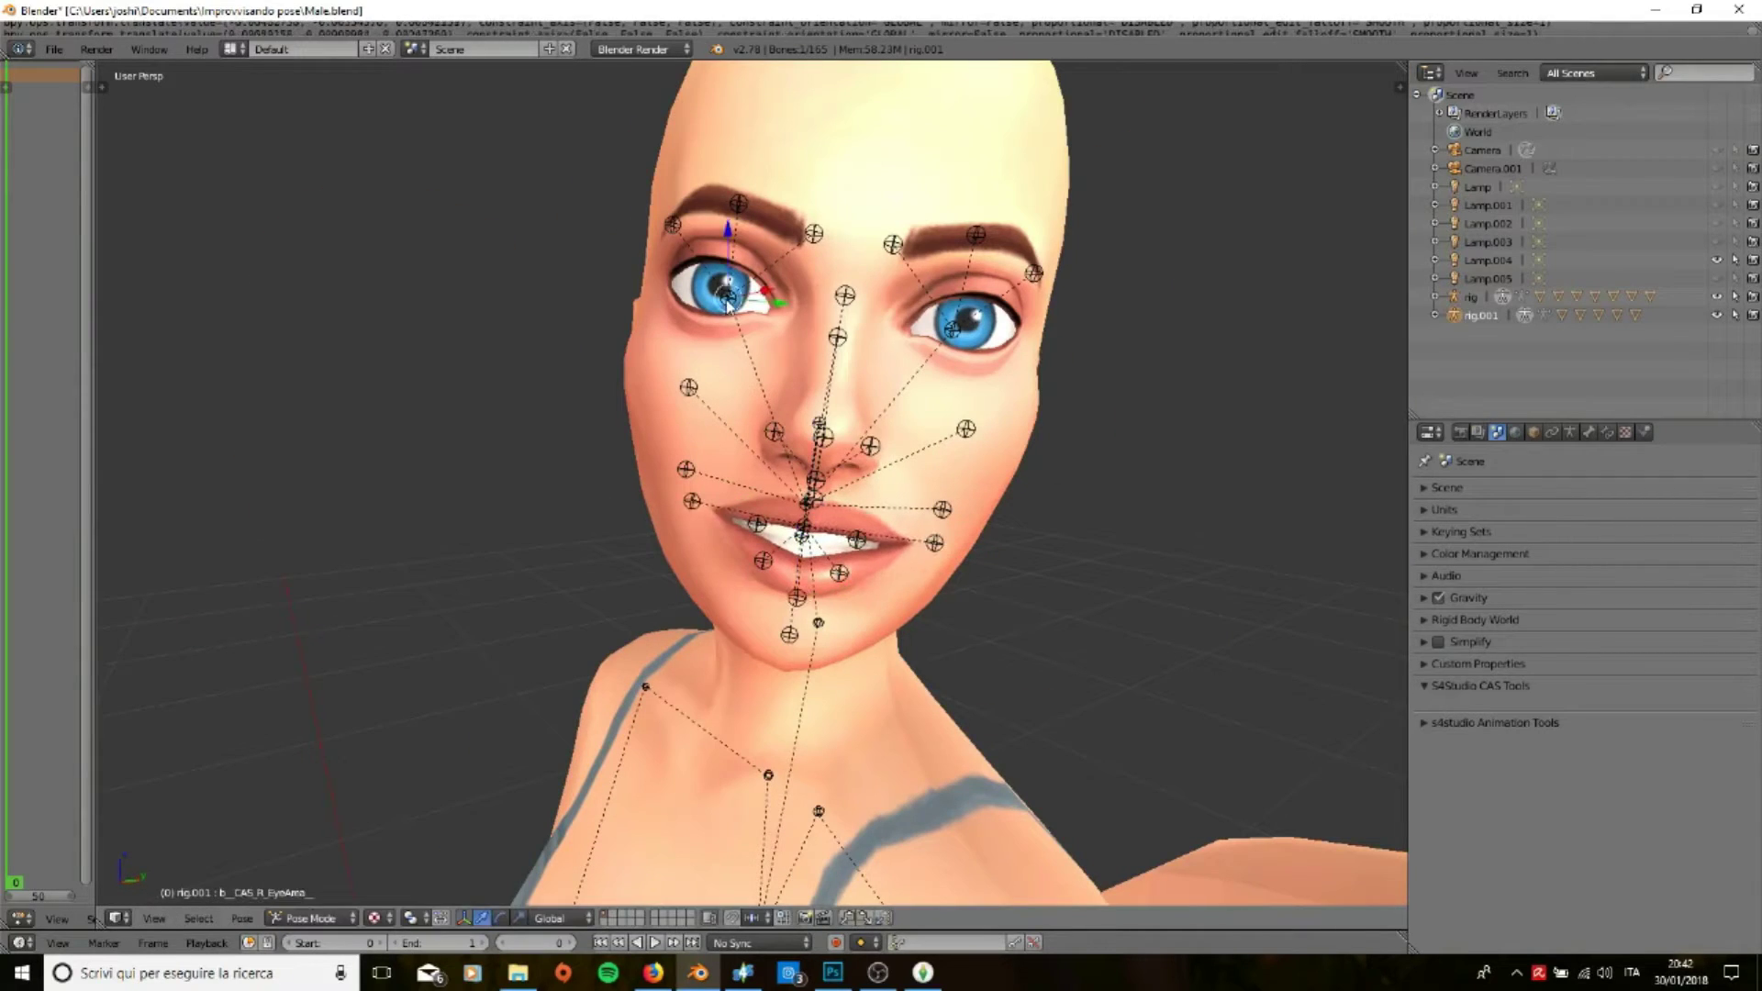
# Step: Rotate both of the woman's eye bones to redirect her gaze
pyautogui.rightClick(728, 303)
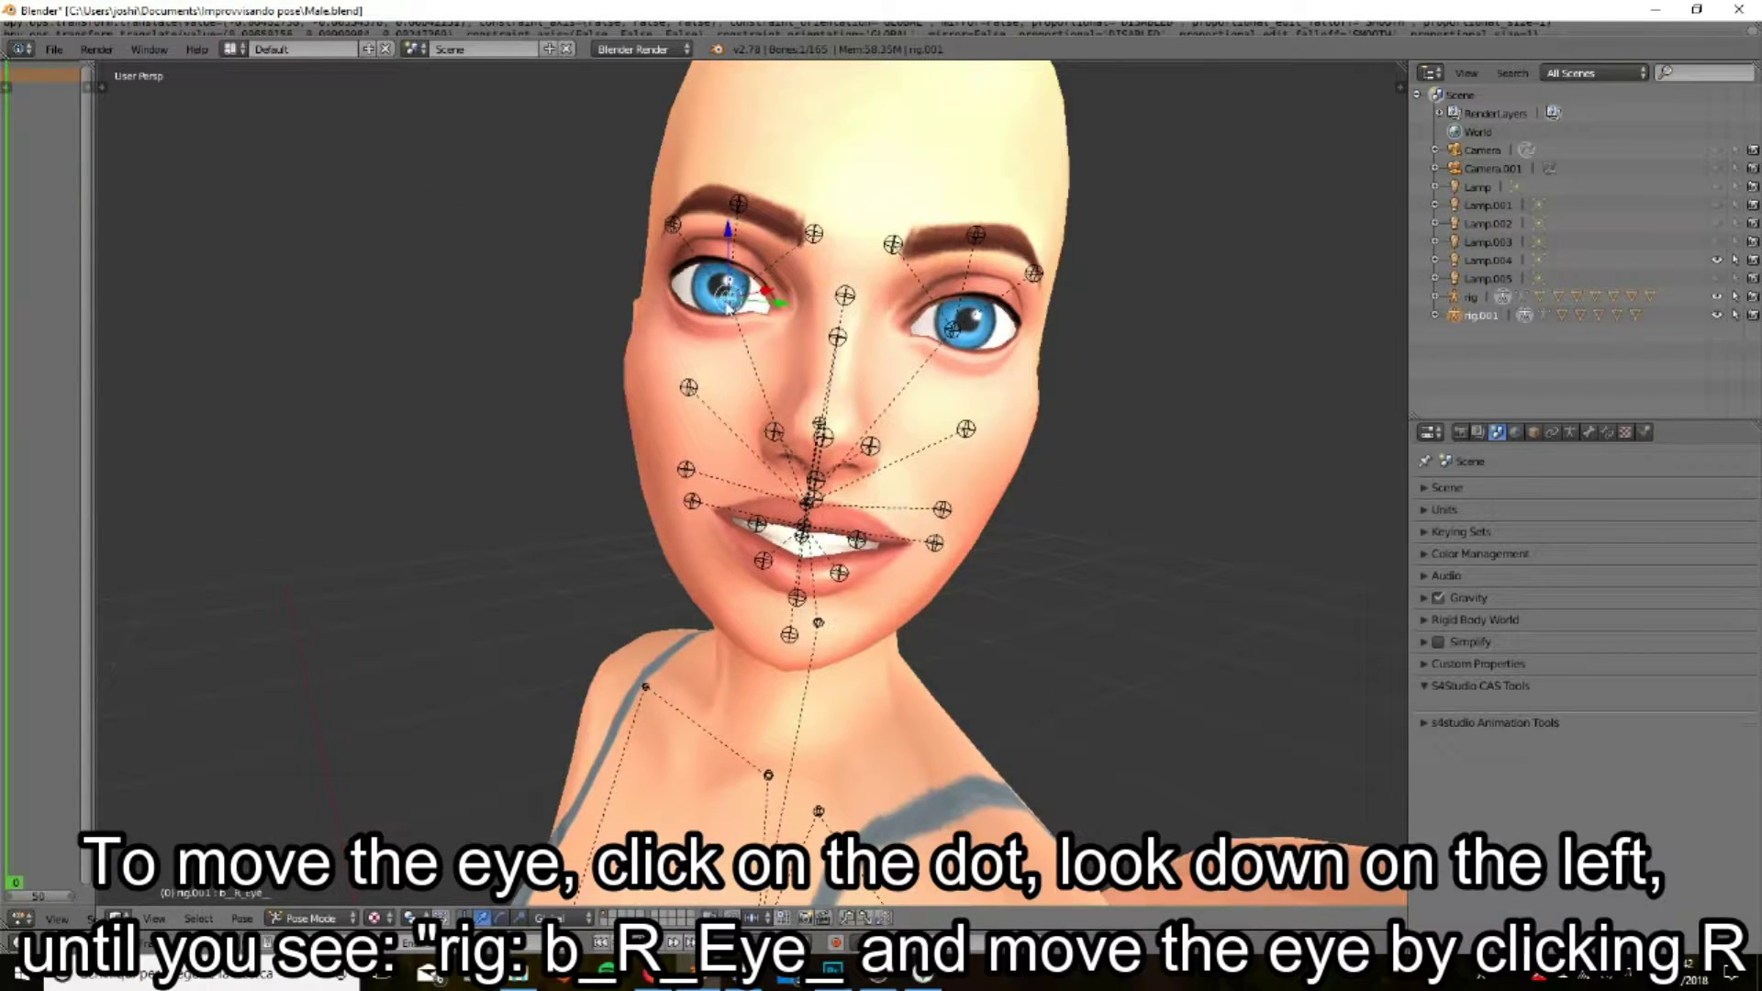
pyautogui.press('r')
pyautogui.click(787, 332)
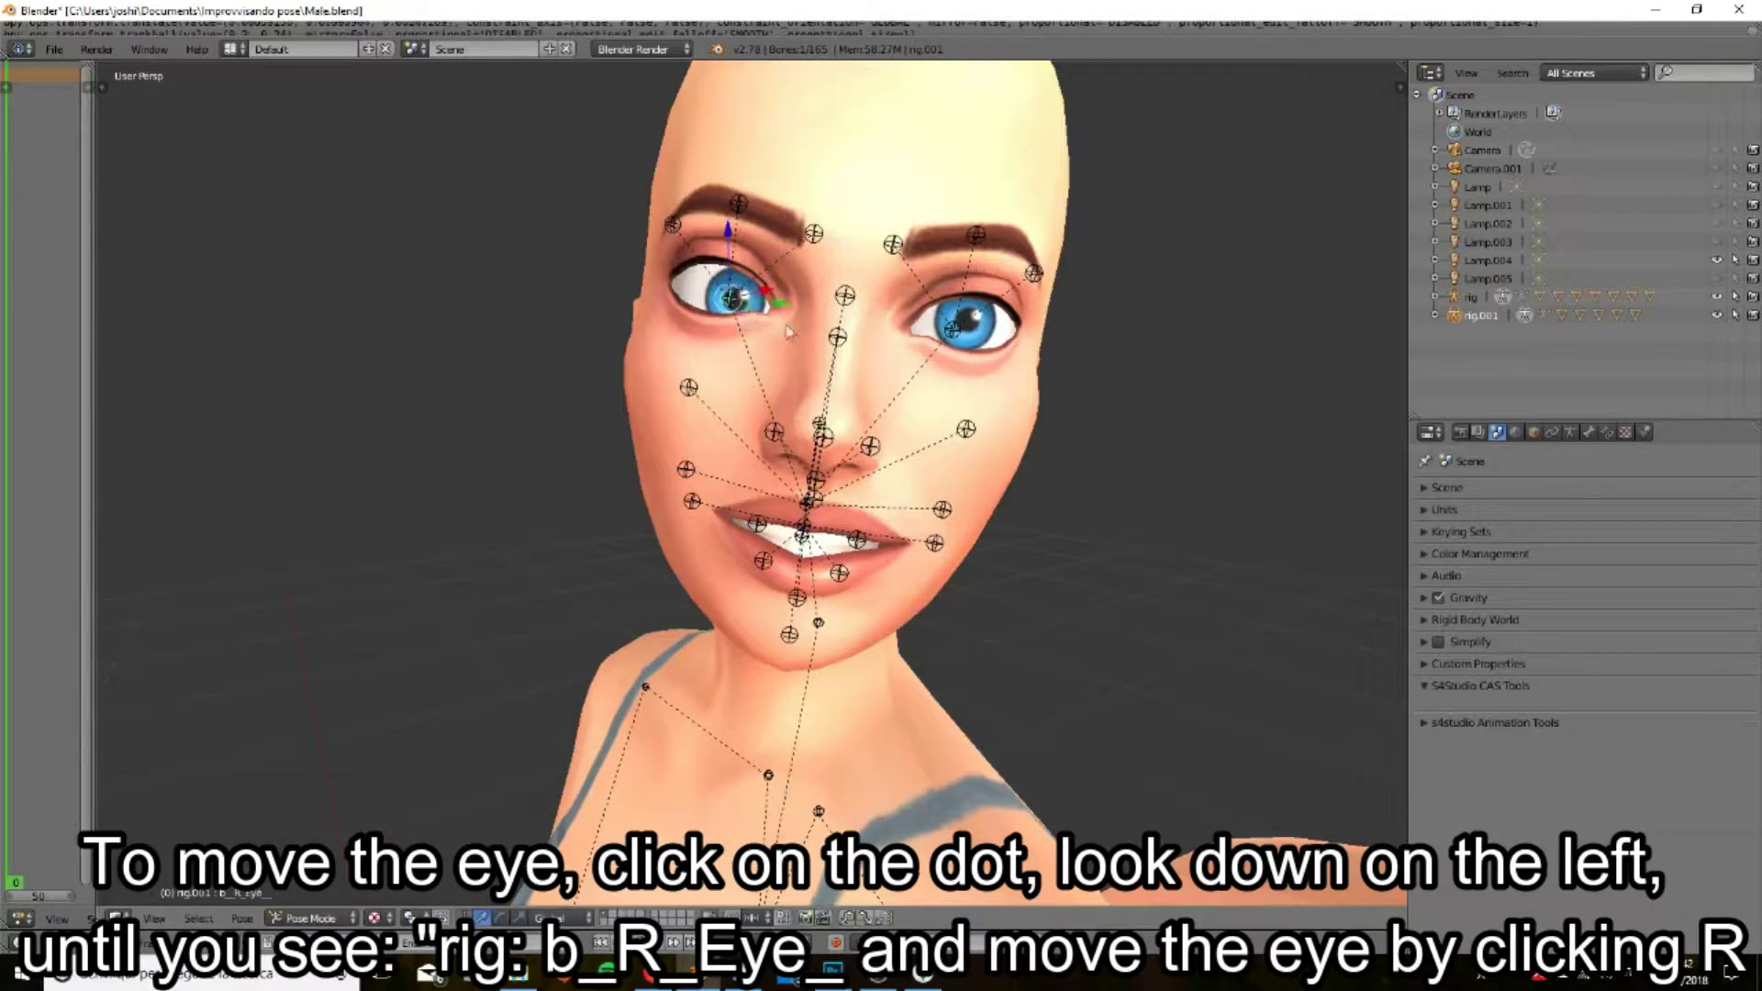
pyautogui.rightClick(960, 332)
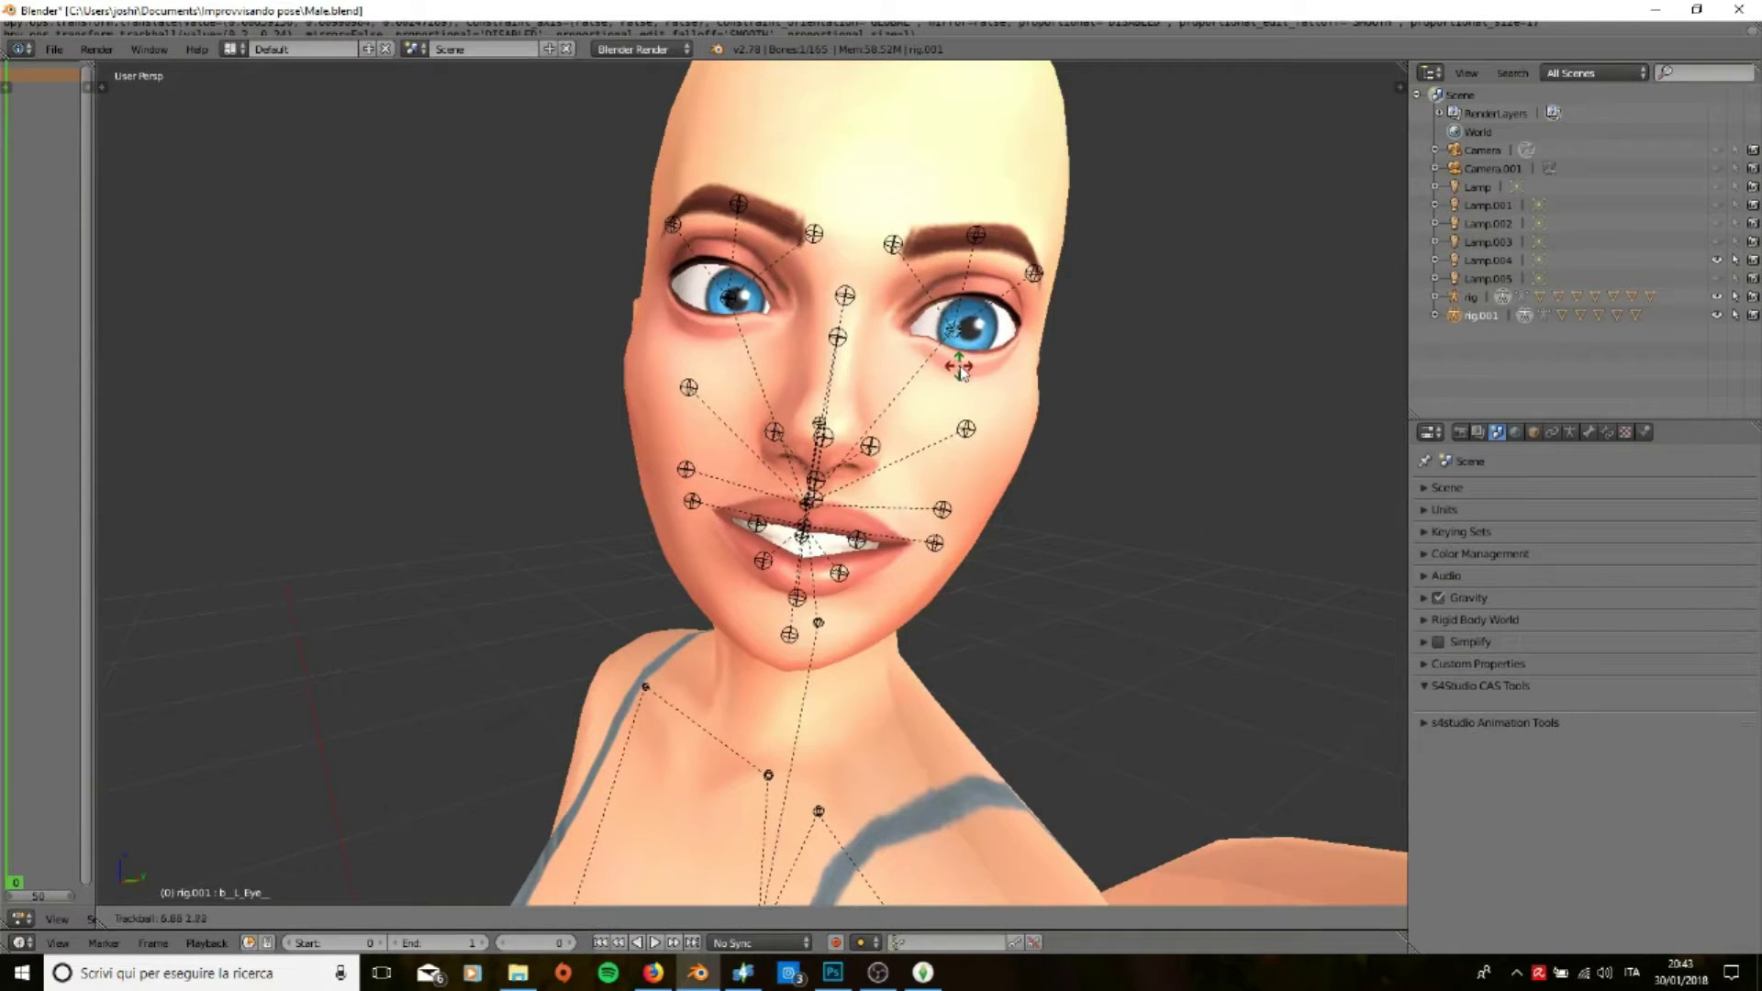
pyautogui.click(962, 367)
# Step: Work on the man's eye and eyebrow bones, then select the woman's head and left forearm
pyautogui.scroll(-3, 962, 367)
pyautogui.moveTo(962, 367); pyautogui.dragTo(923, 516, button='middle')
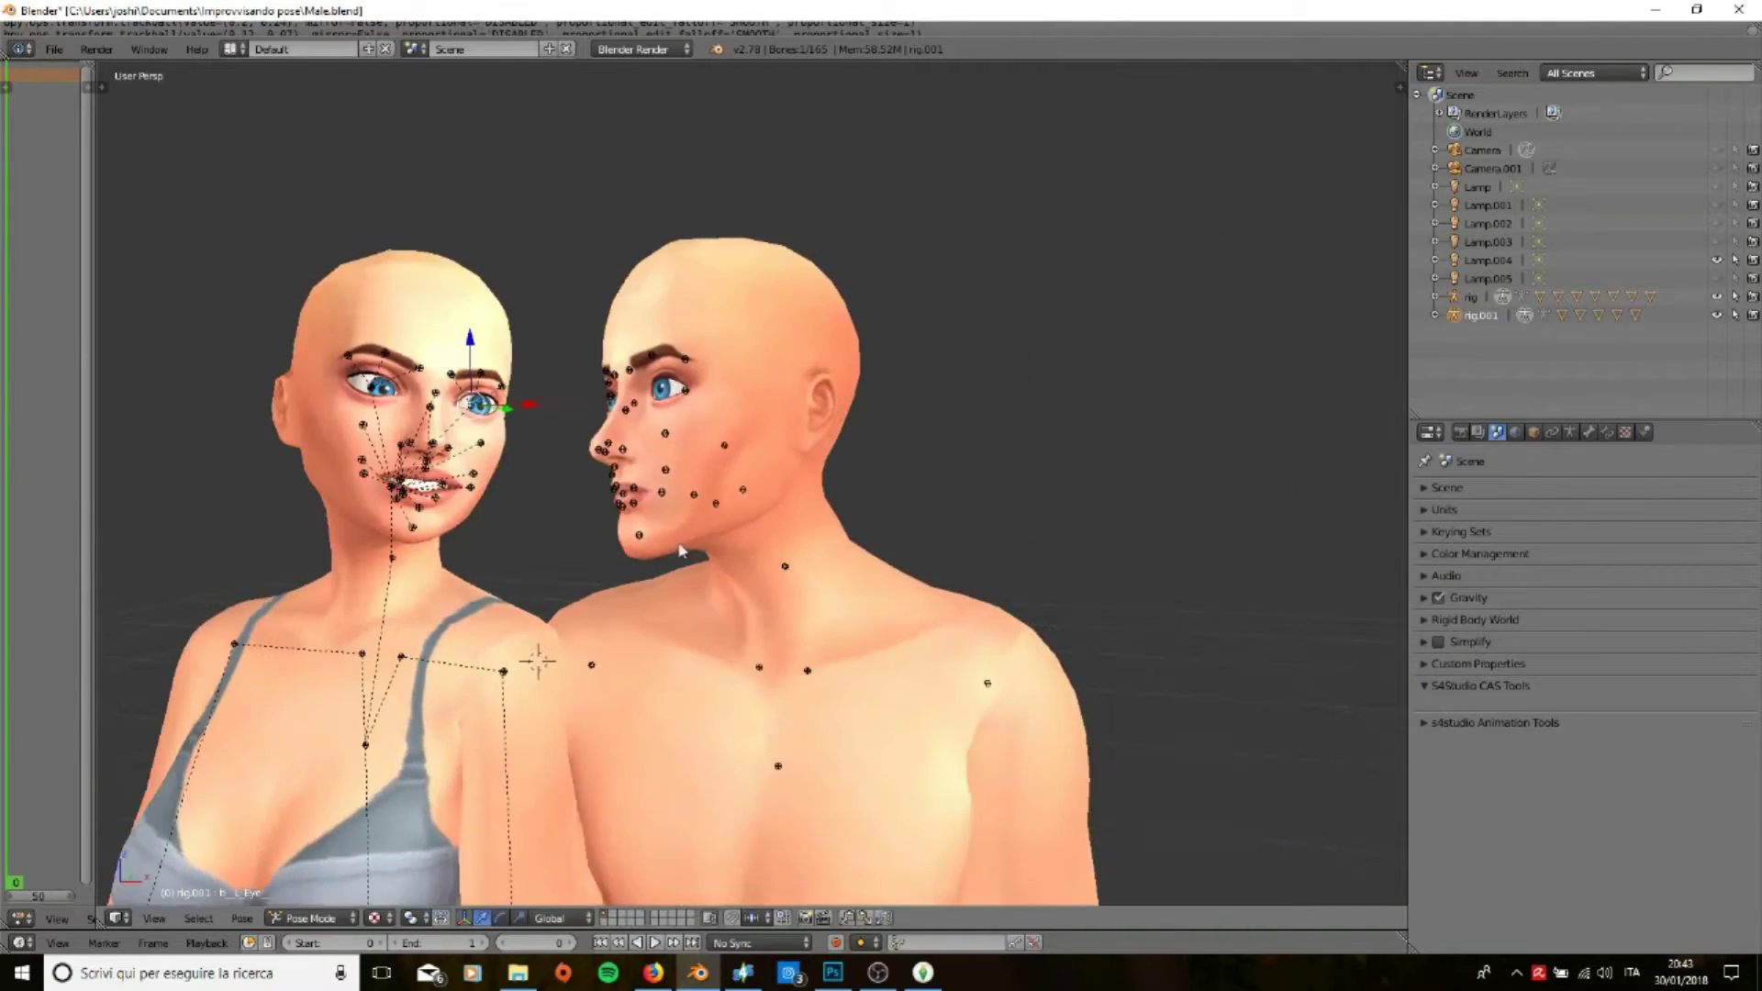
pyautogui.scroll(4, 923, 516)
pyautogui.rightClick(753, 353)
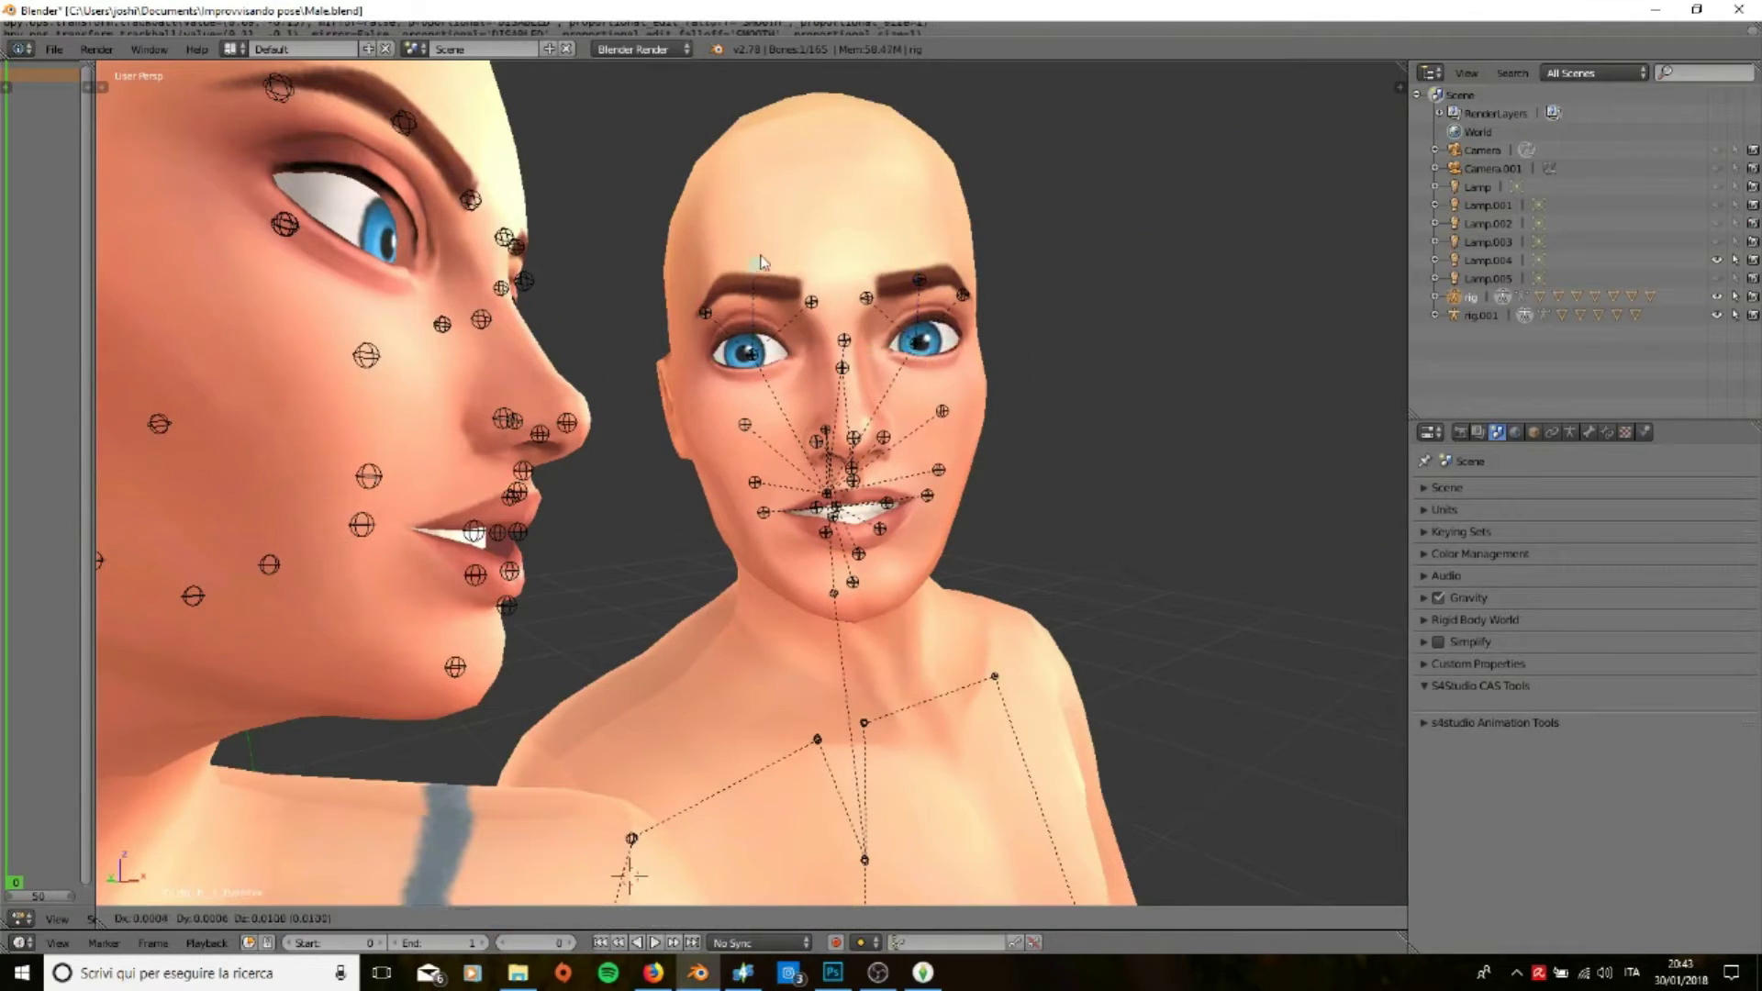
pyautogui.rightClick(922, 272)
pyautogui.scroll(-5, 945, 482)
pyautogui.rightClick(641, 358)
pyautogui.moveTo(642, 358)
pyautogui.mouseDown(button='middle')
pyautogui.moveTo(718, 690)
pyautogui.moveTo(667, 650)
pyautogui.moveTo(832, 714)
pyautogui.mouseUp(button='middle')
pyautogui.scroll(-3, 717, 691)
pyautogui.rightClick(667, 650)
# Step: Rotate the woman's middle and pinky finger bones
pyautogui.scroll(4, 832, 714)
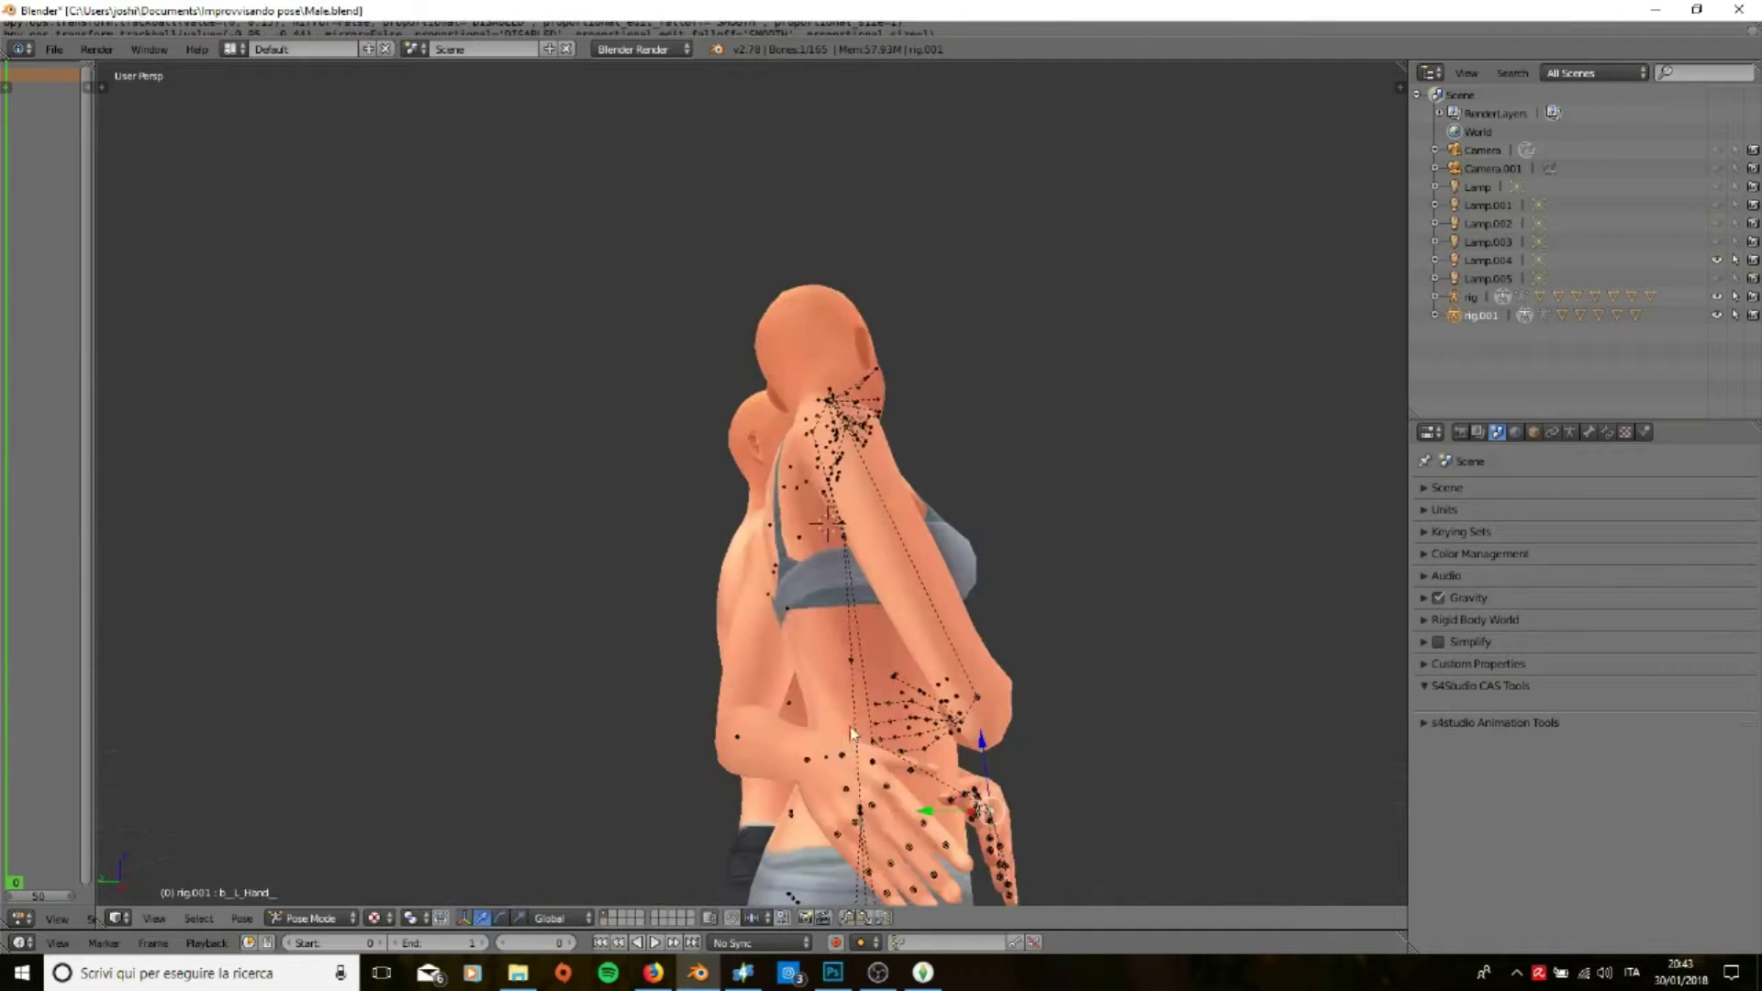
pyautogui.rightClick(827, 746)
pyautogui.press('r')
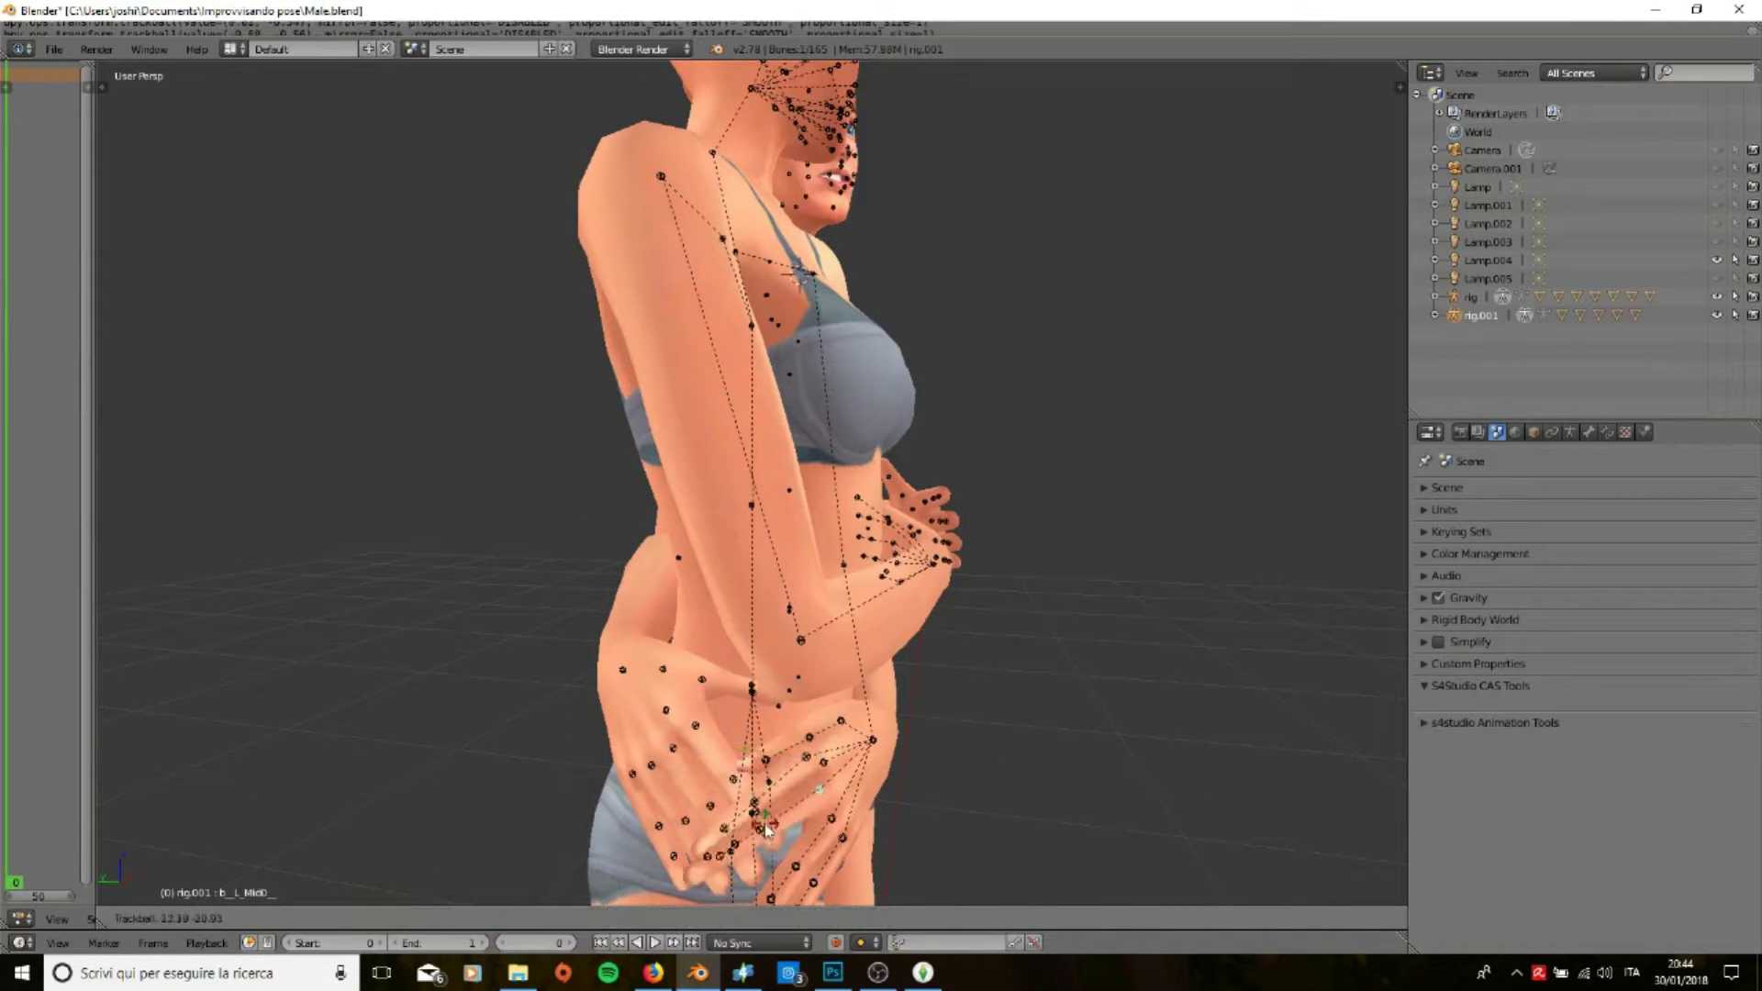
pyautogui.click(804, 837)
pyautogui.rightClick(804, 837)
pyautogui.press('r')
pyautogui.press('r')
pyautogui.click(804, 838)
# Step: Curl more of the woman's fingers around his hand, then select the man's neck bone
pyautogui.scroll(-4, 804, 837)
pyautogui.moveTo(804, 837); pyautogui.dragTo(823, 577, button='middle')
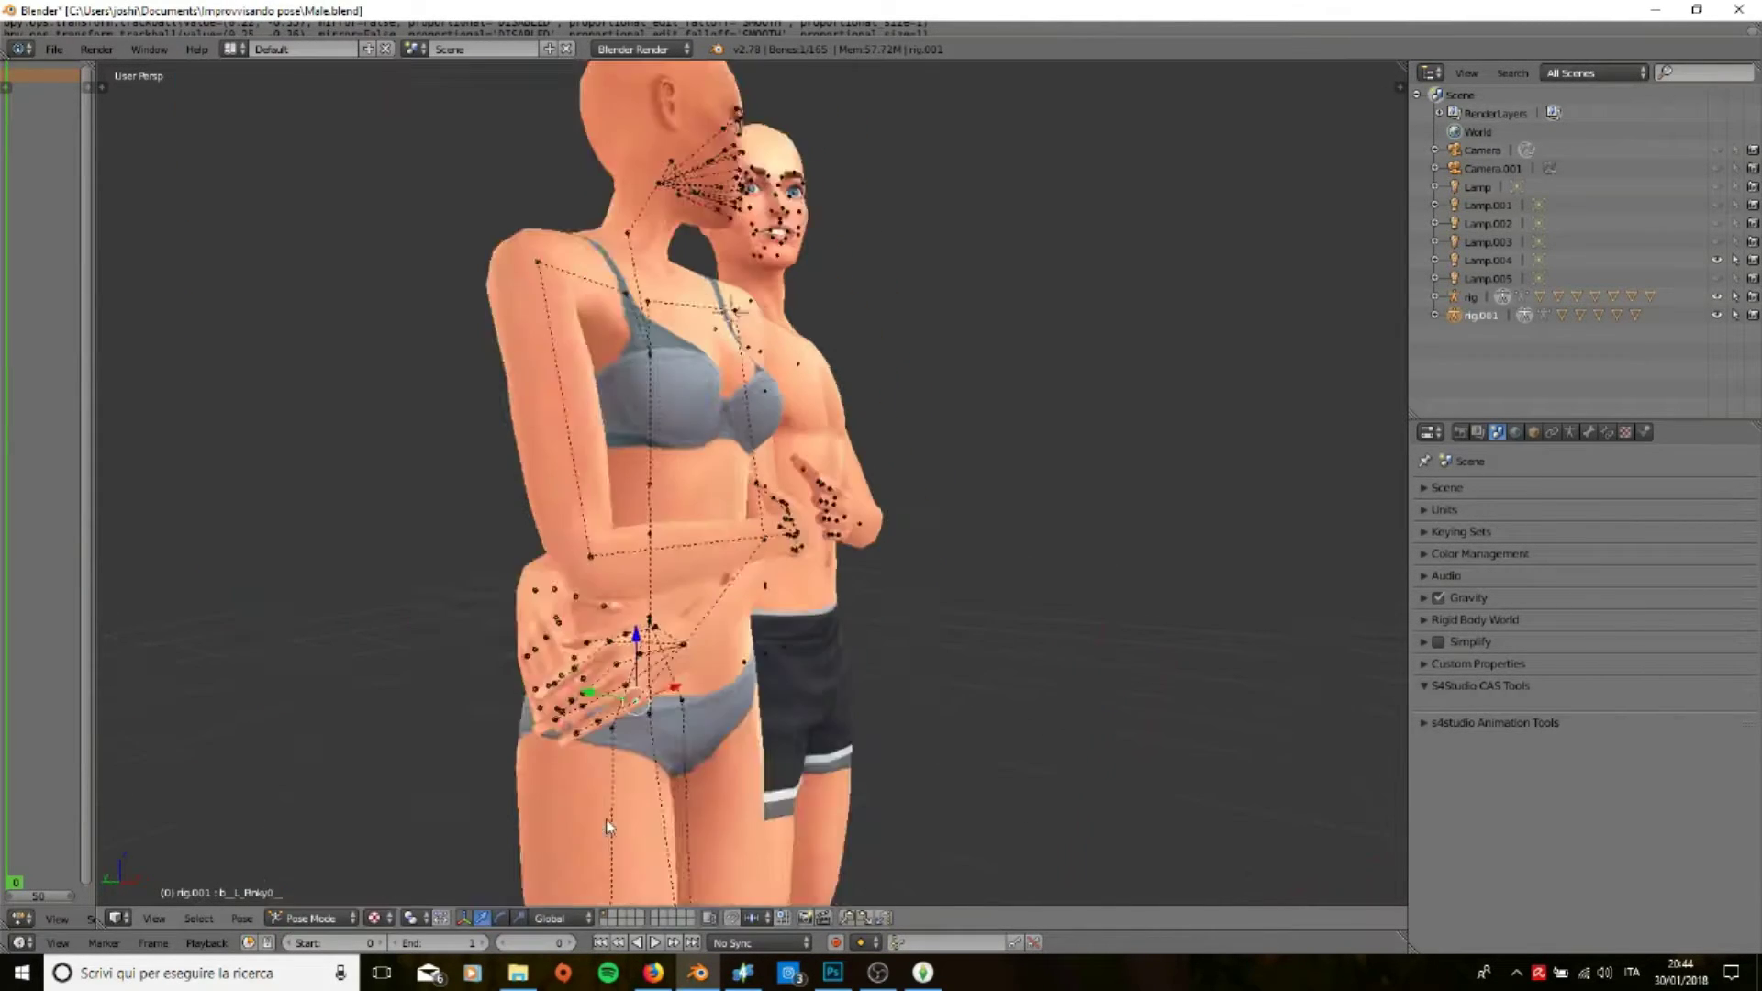
pyautogui.scroll(5, 823, 576)
pyautogui.press('r')
pyautogui.click(792, 651)
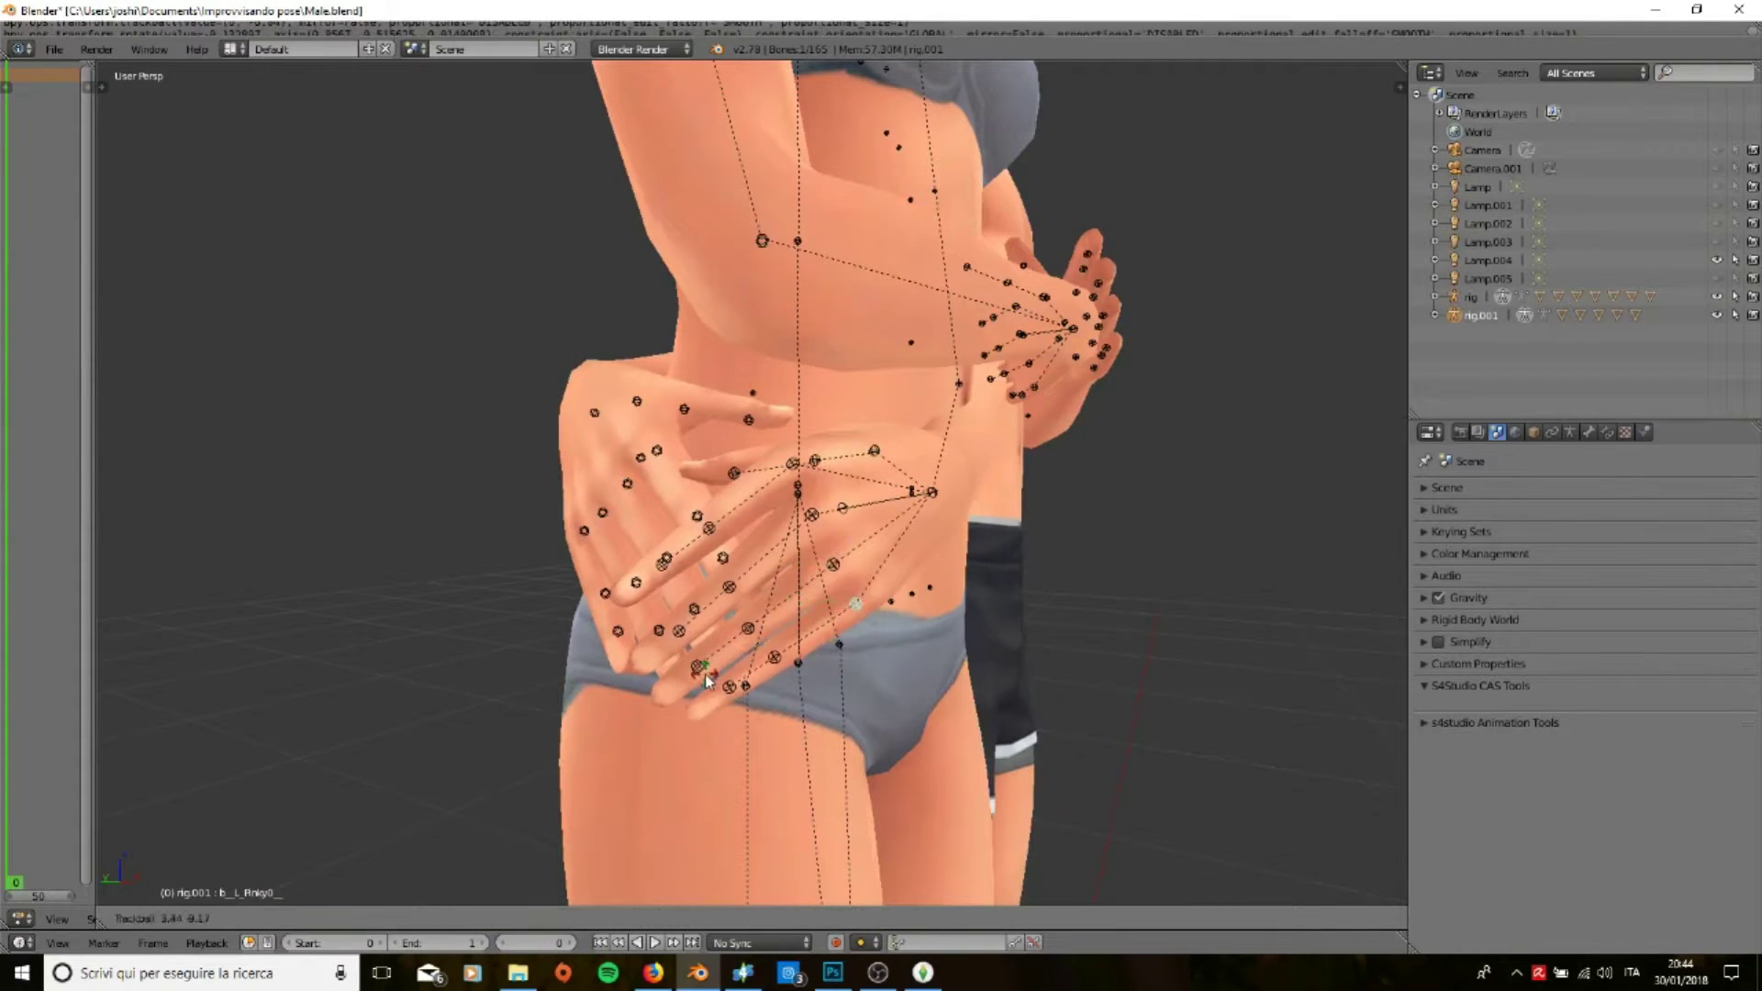
pyautogui.scroll(-4, 791, 651)
pyautogui.scroll(-3, 791, 651)
pyautogui.scroll(4, 642, 159)
pyautogui.moveTo(791, 652)
pyautogui.mouseDown(button='middle')
pyautogui.moveTo(643, 160)
pyautogui.moveTo(683, 210)
pyautogui.mouseUp(button='middle')
pyautogui.rightClick(653, 193)
pyautogui.scroll(-4, 683, 209)
pyautogui.scroll(4, 807, 255)
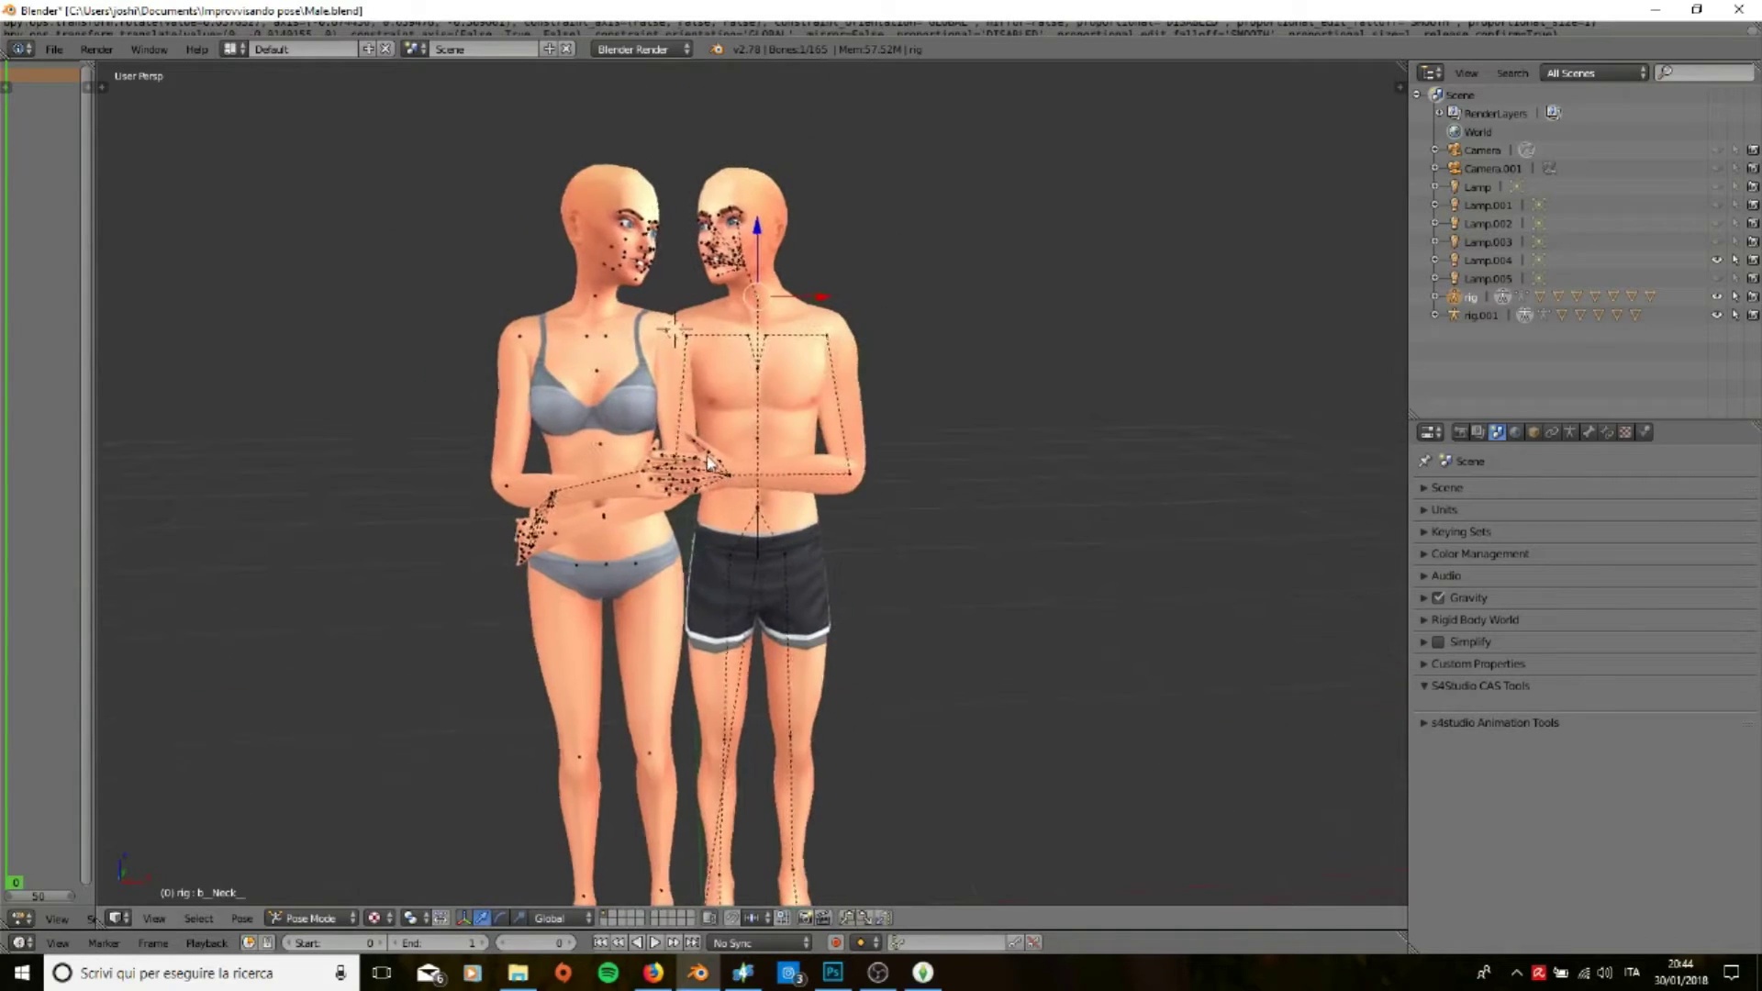
# Step: Show both armatures' bones and insert a LocRot keyframe on the woman's armature
pyautogui.scroll(2, 795, 748)
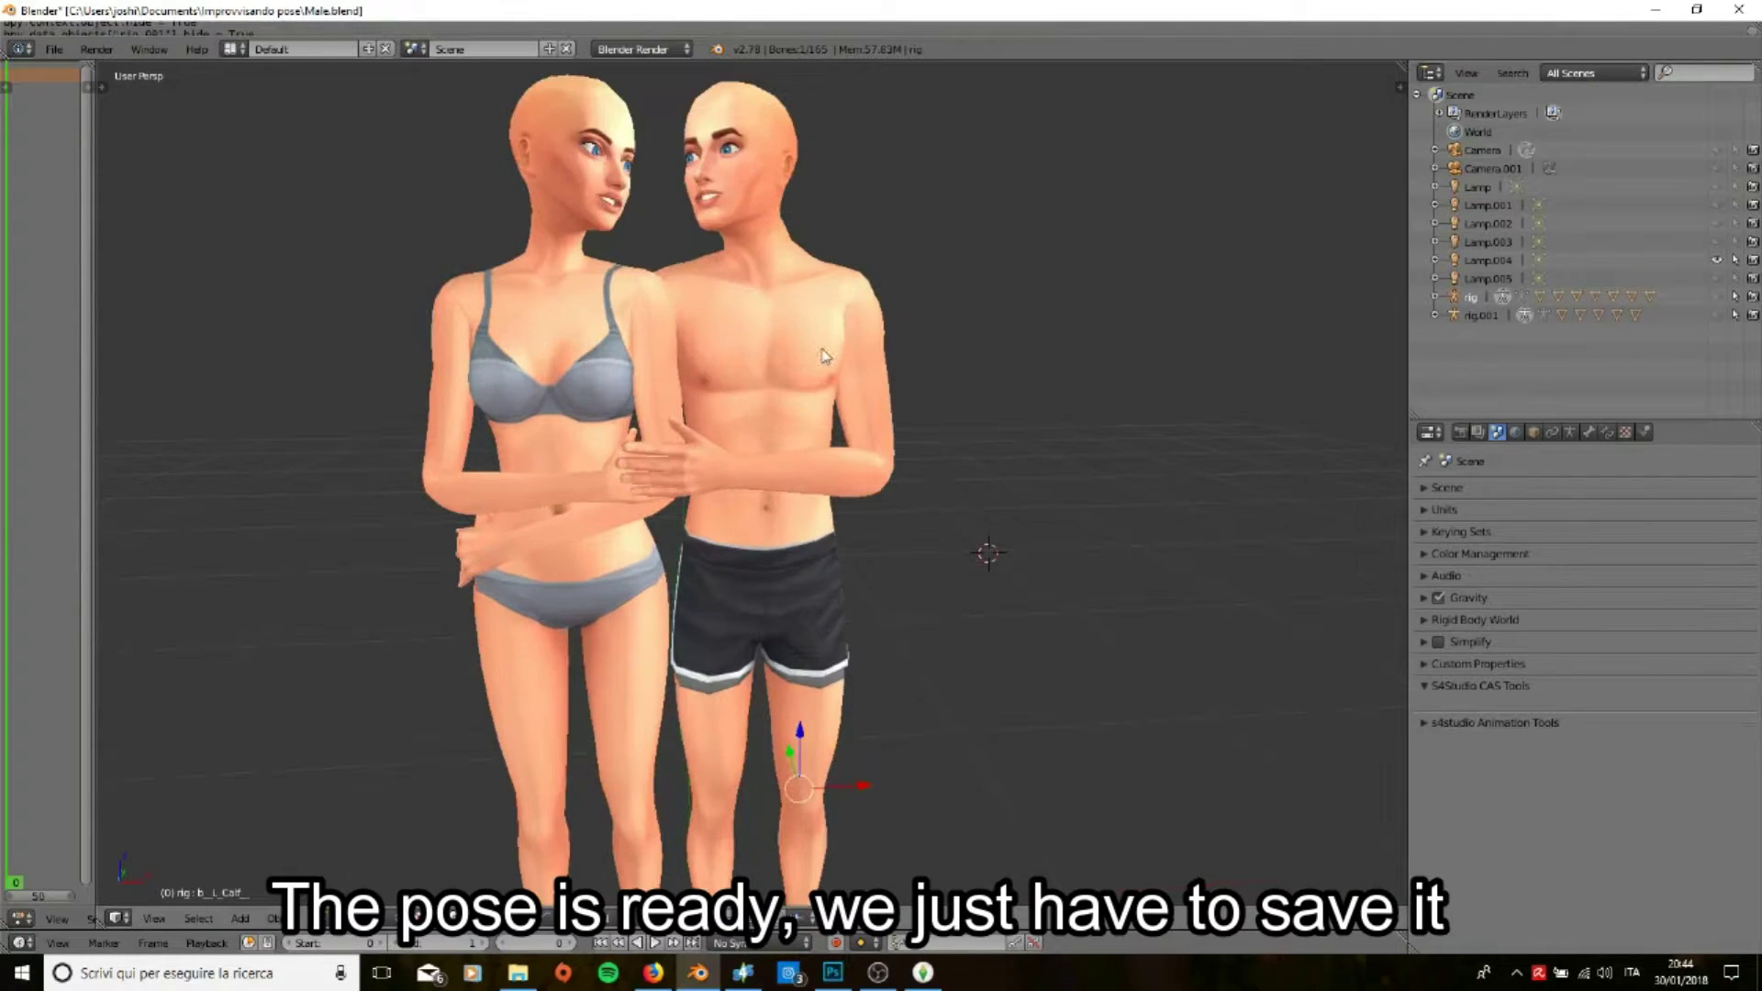
pyautogui.click(1716, 296)
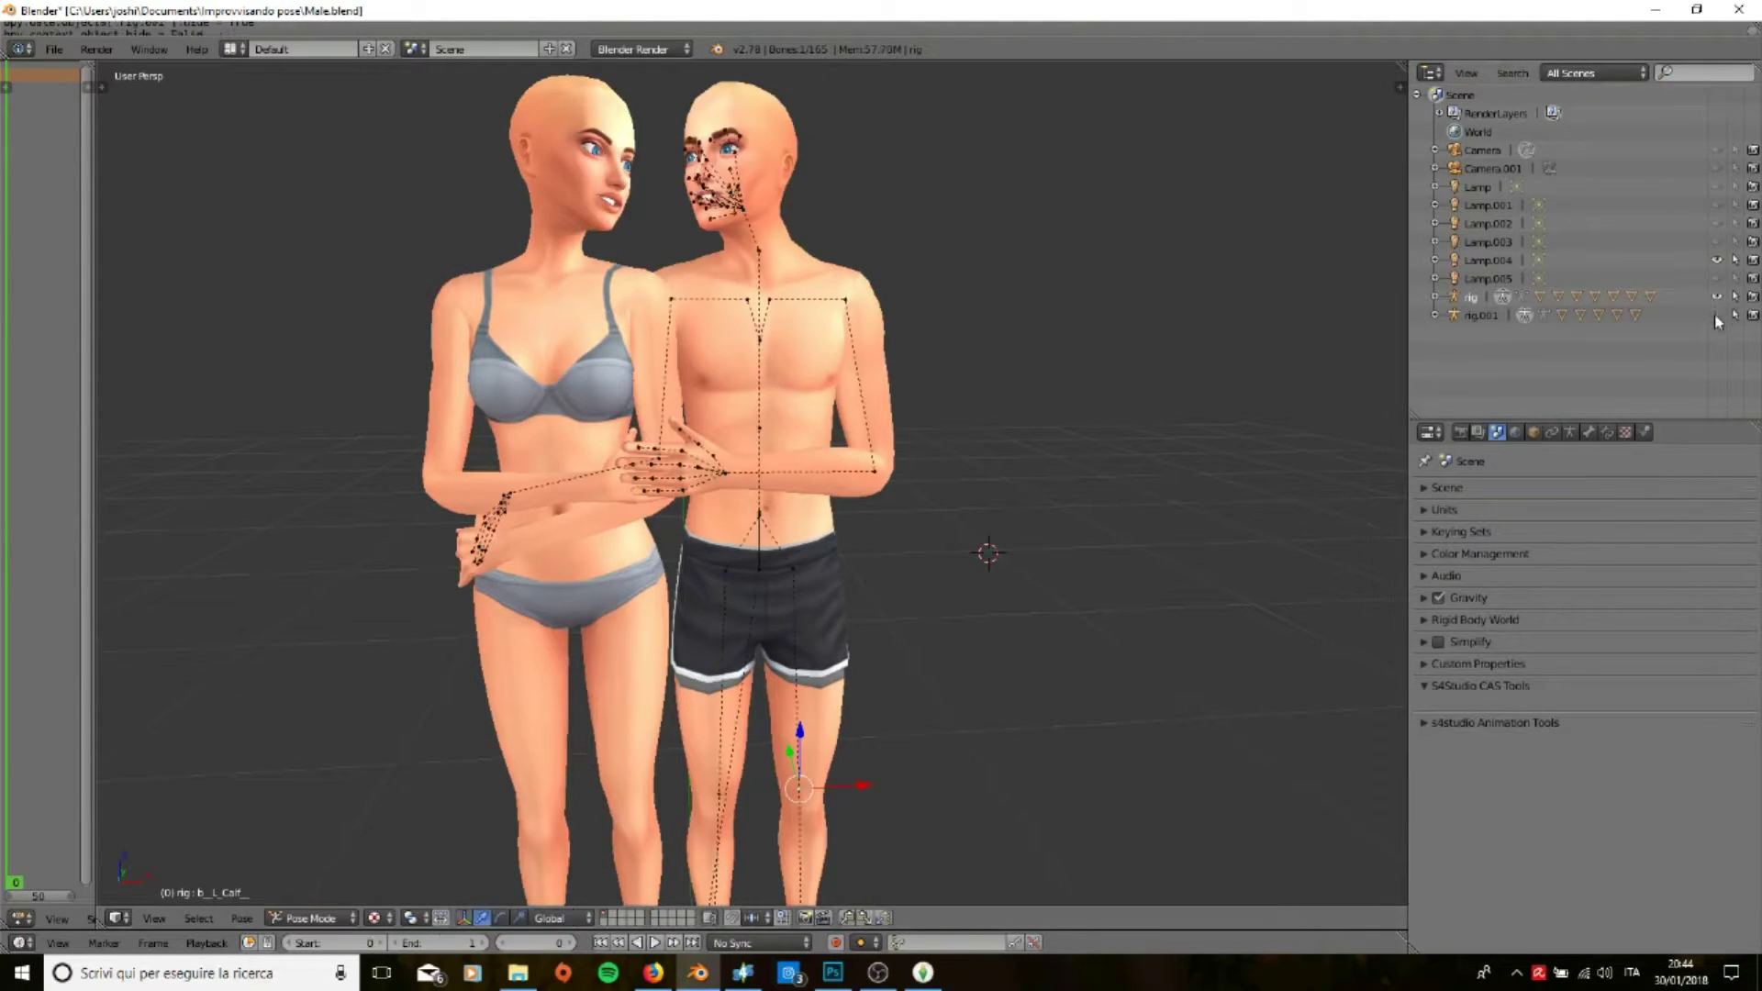
pyautogui.rightClick(548, 307)
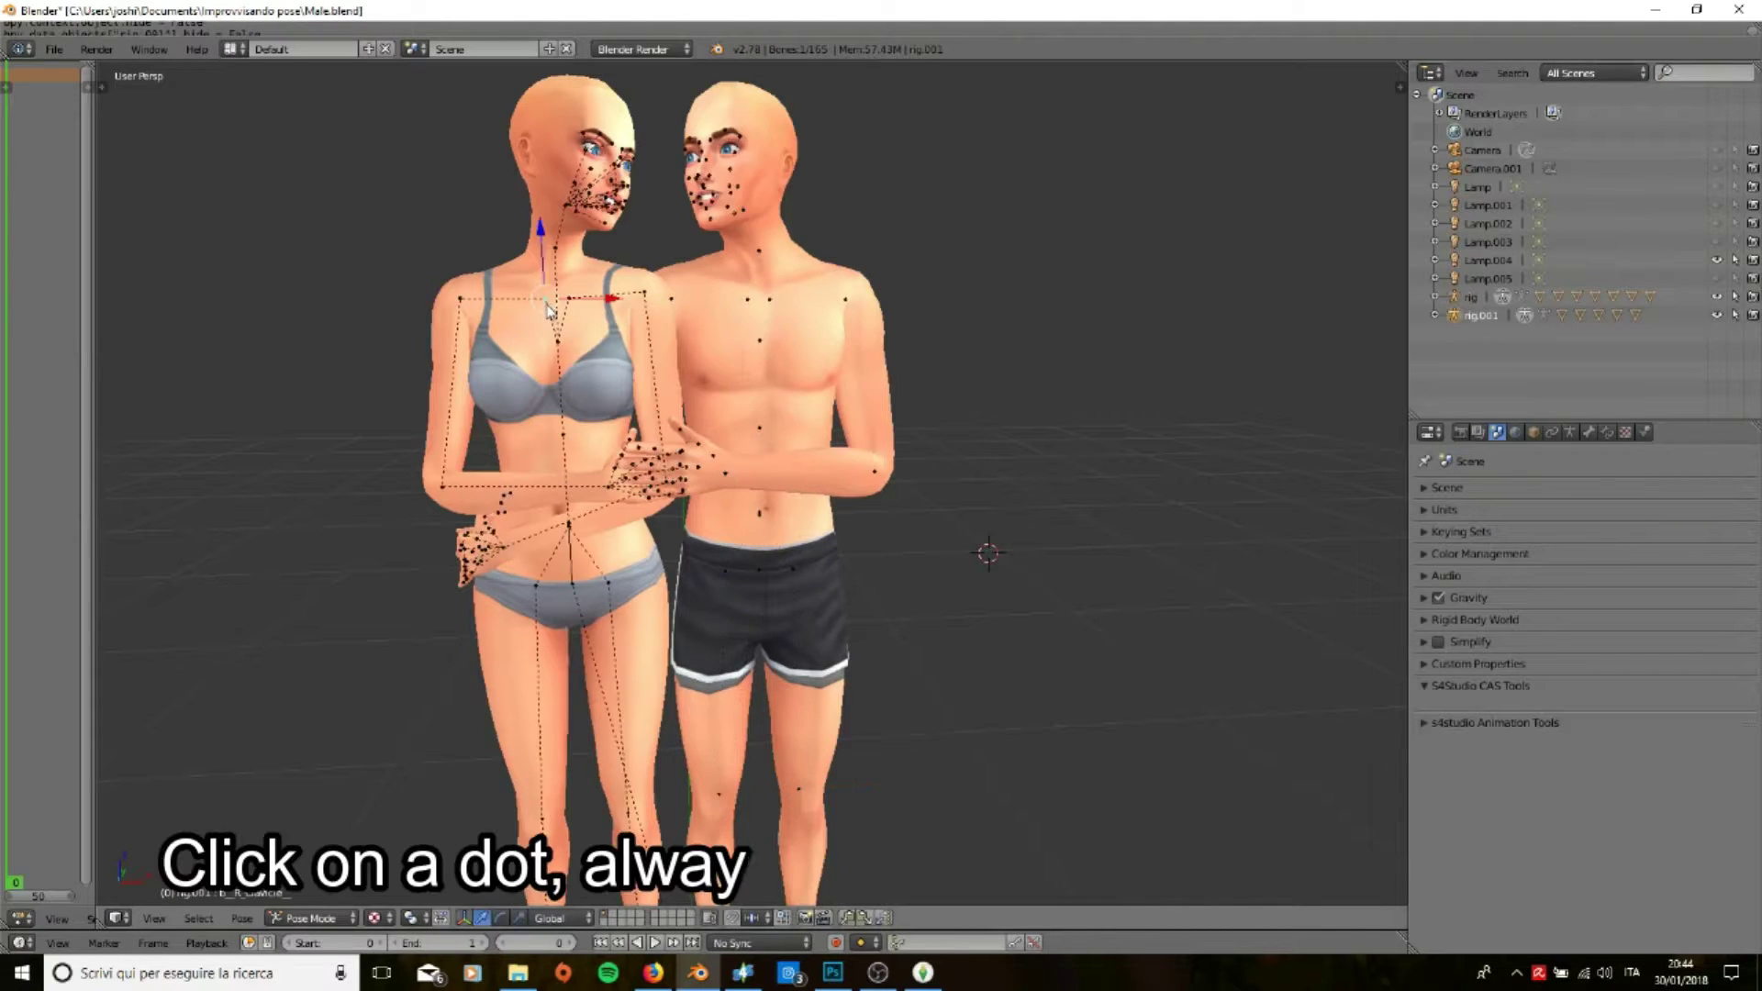
pyautogui.press('i')
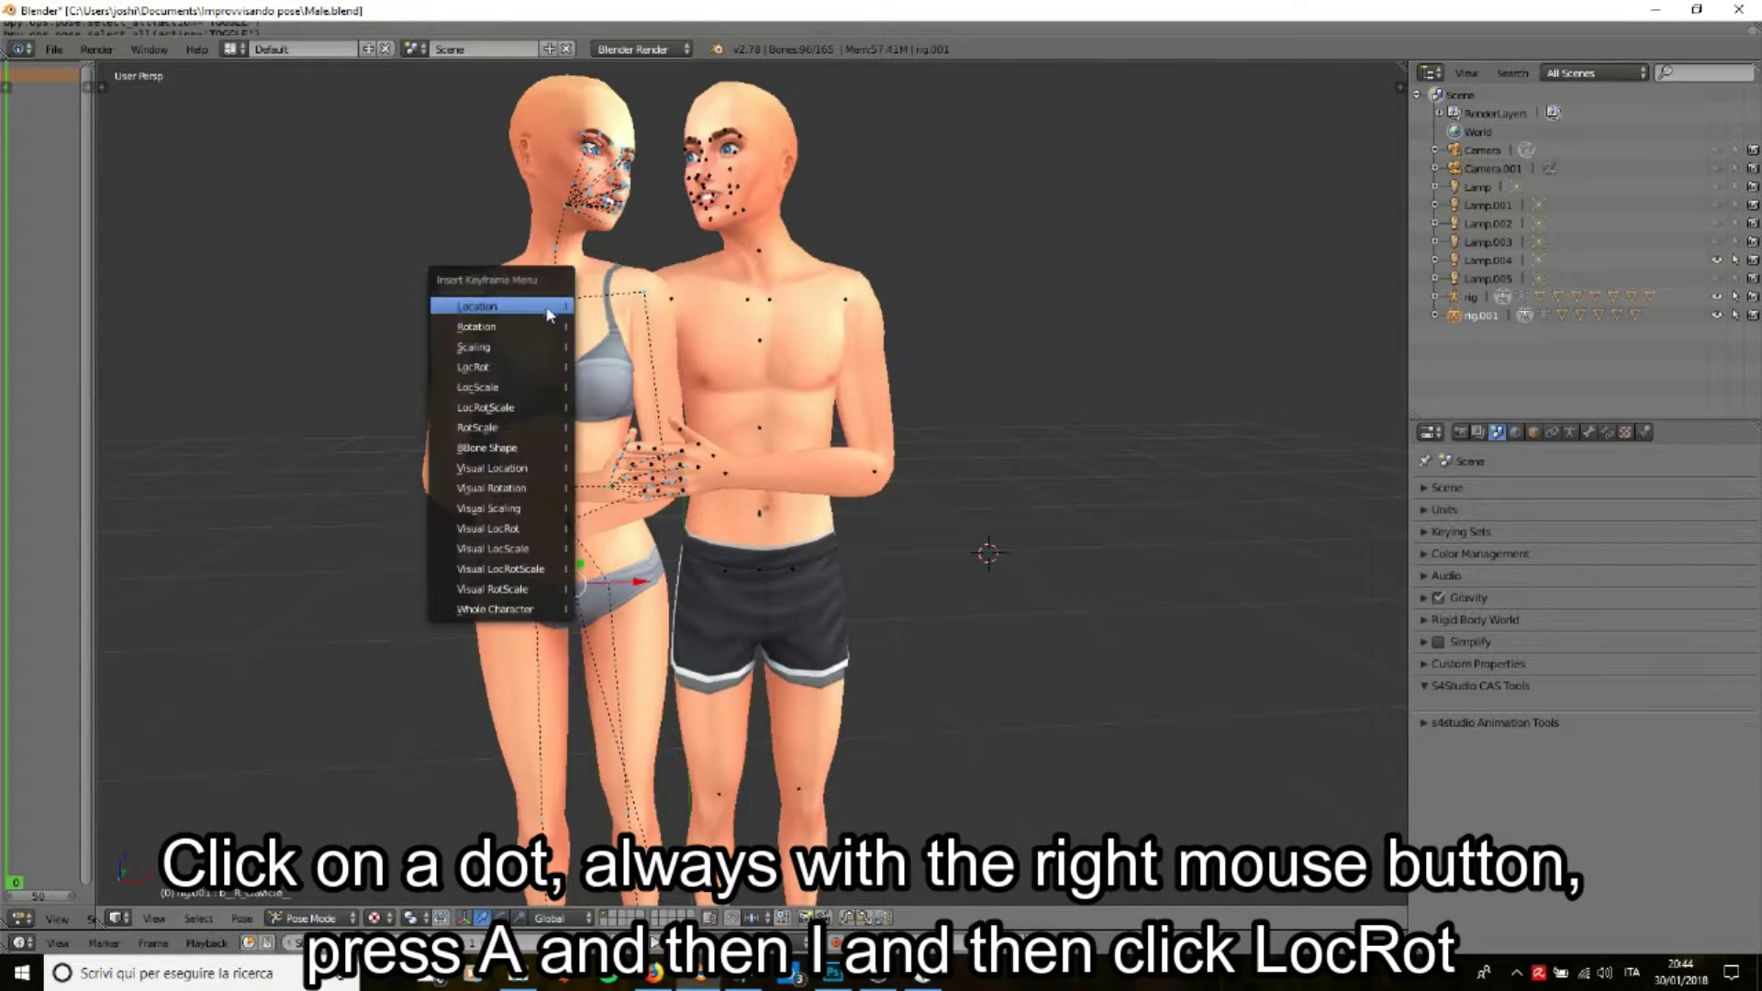
pyautogui.click(520, 368)
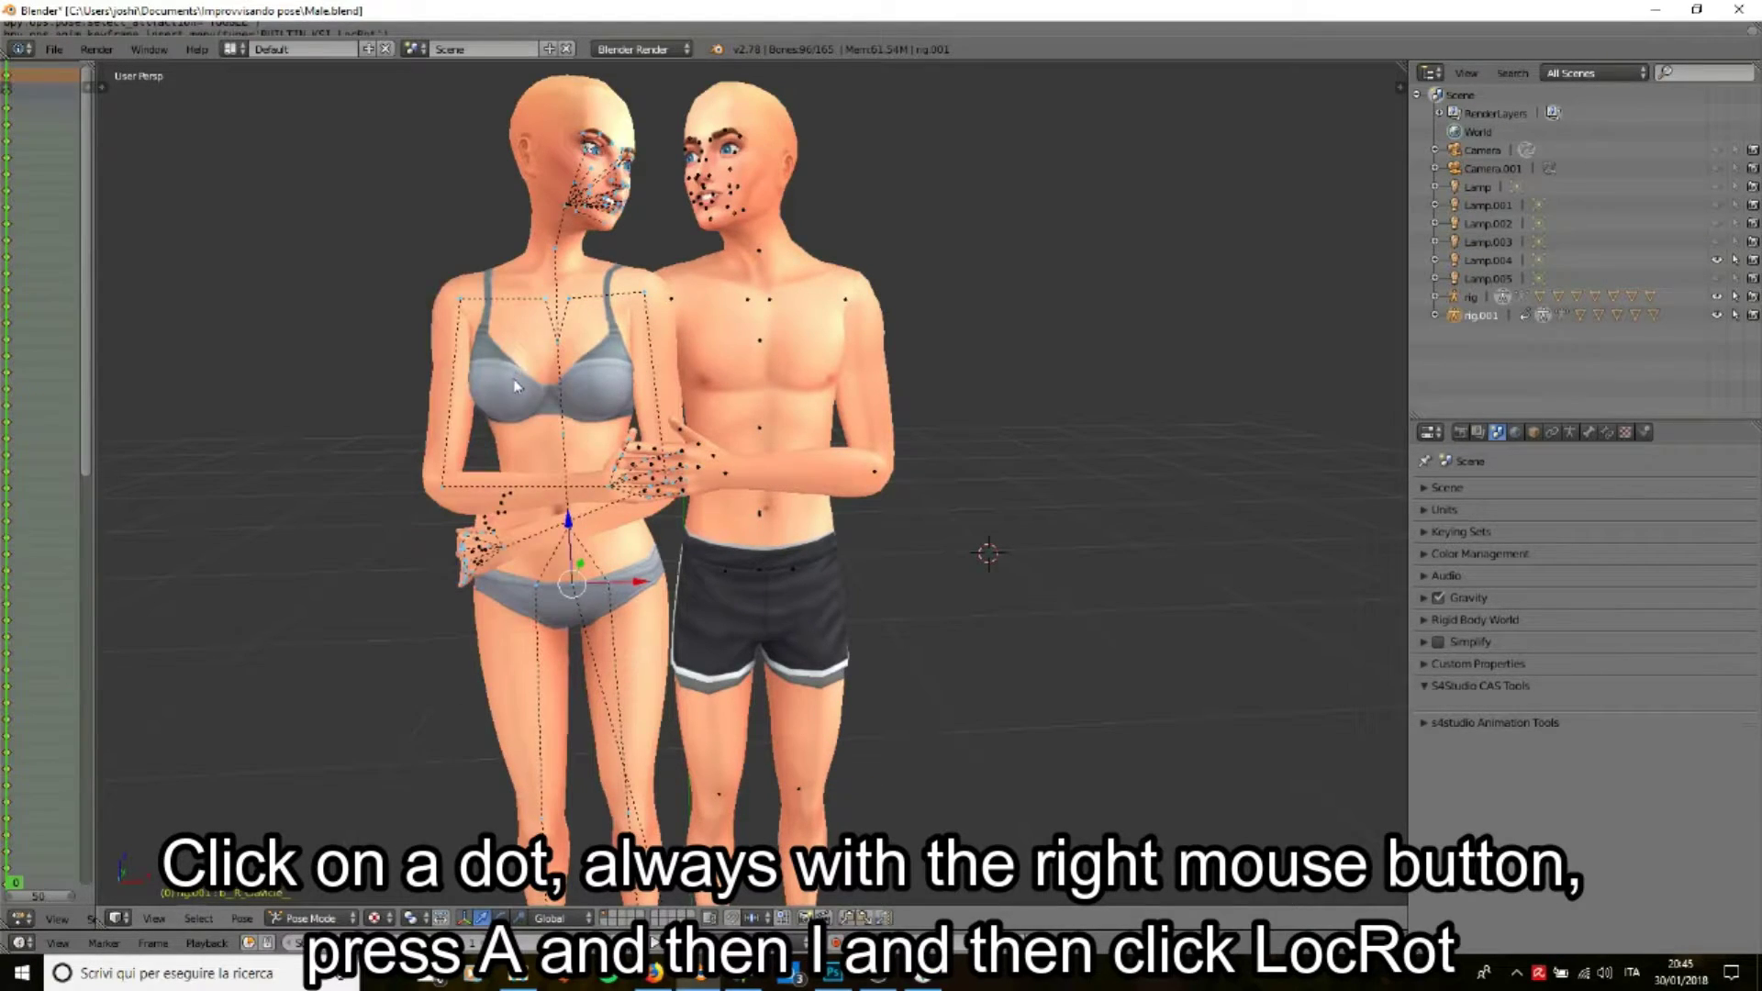
# Step: Insert a LocRot keyframe on the male rig
pyautogui.rightClick(851, 306)
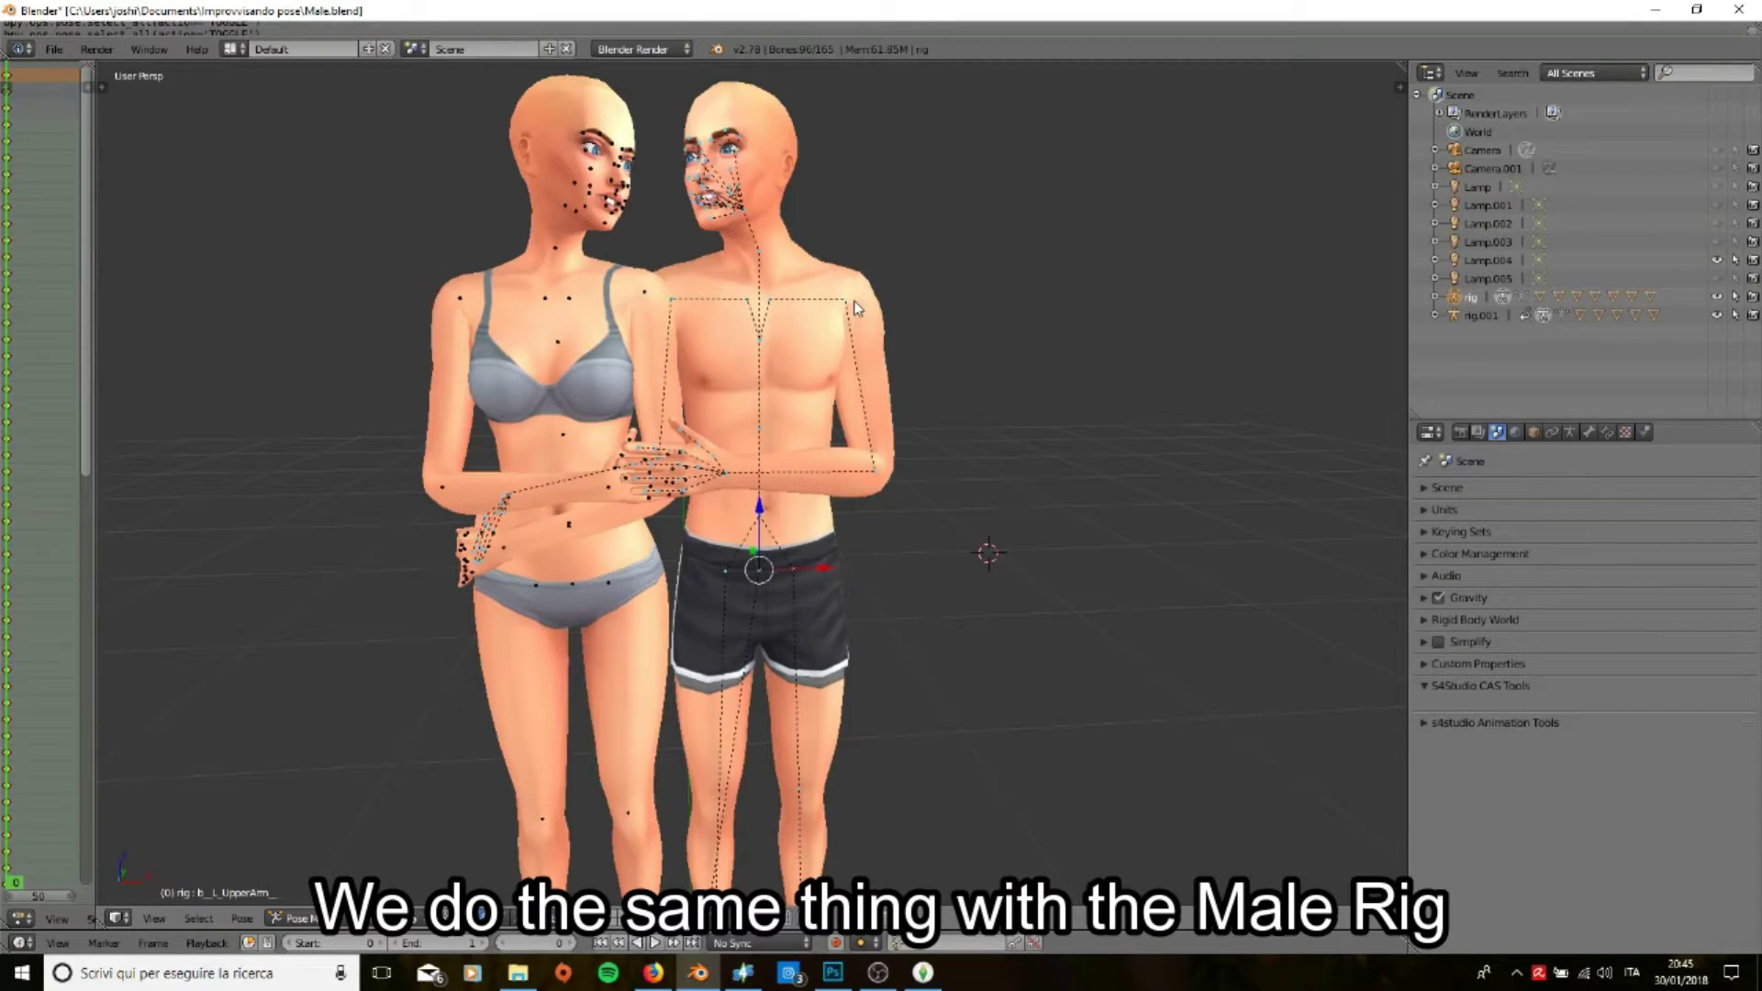
pyautogui.press('i')
pyautogui.click(841, 309)
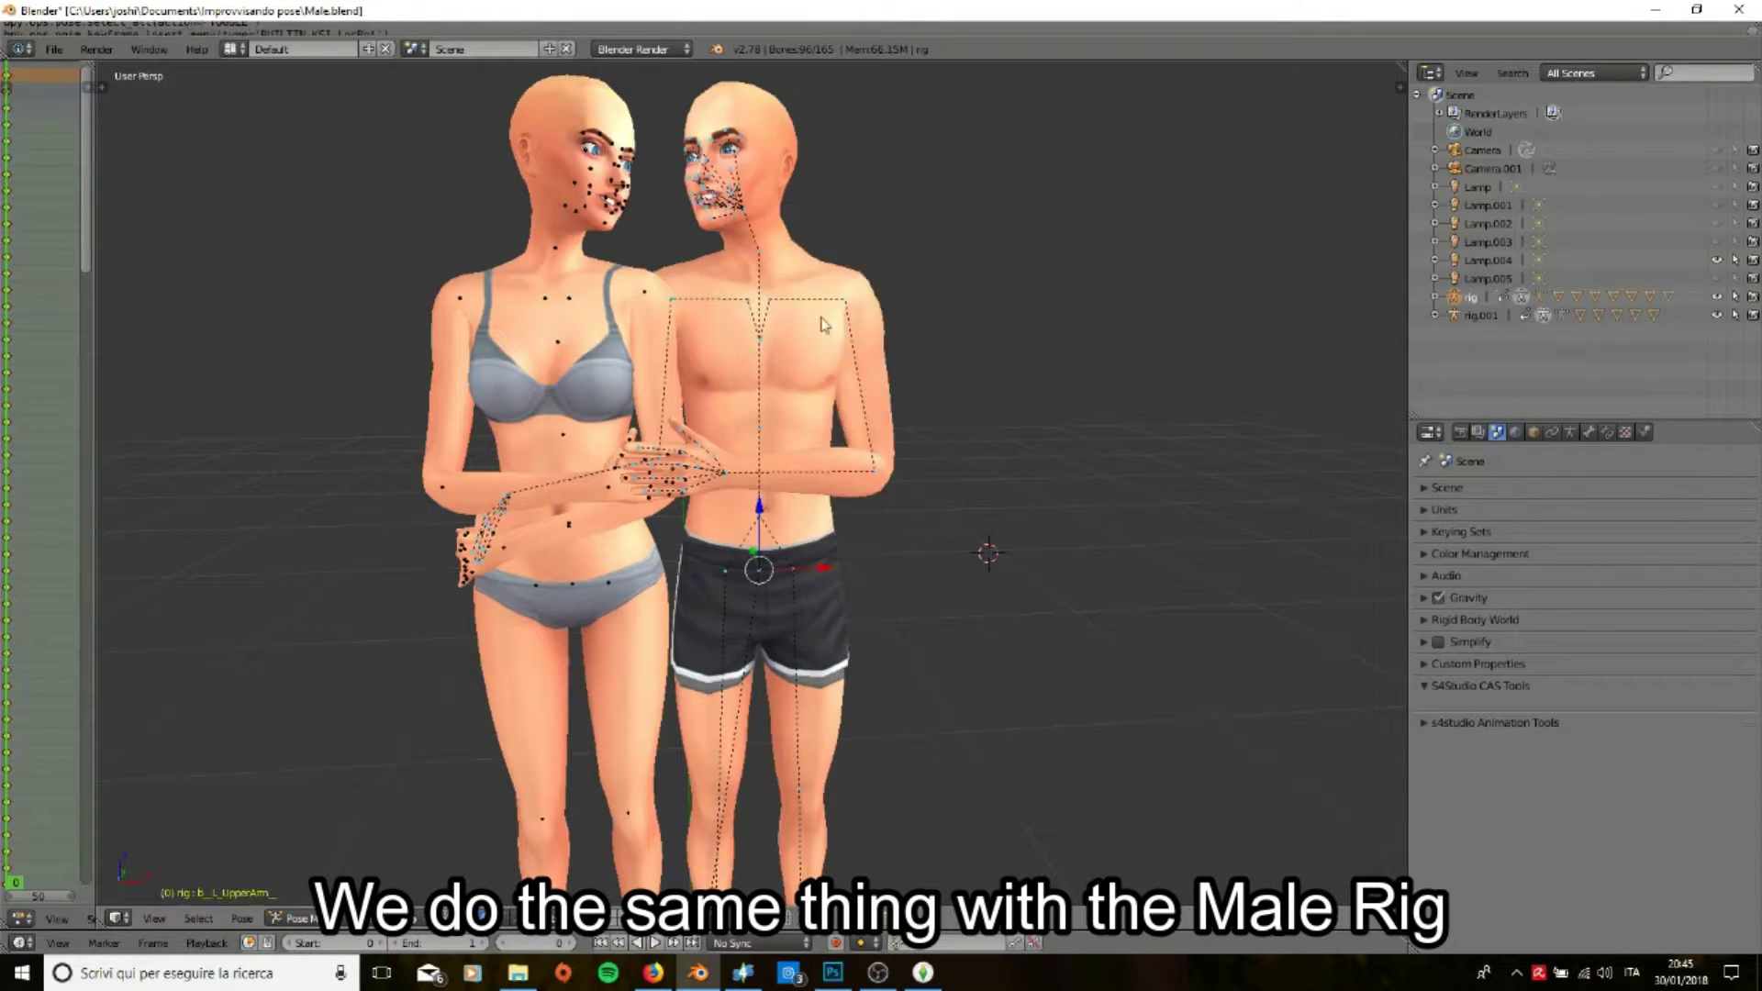
# Step: Save the couple scene as CouplePoses.blend in the Improvvisando pose folder
pyautogui.click(58, 53)
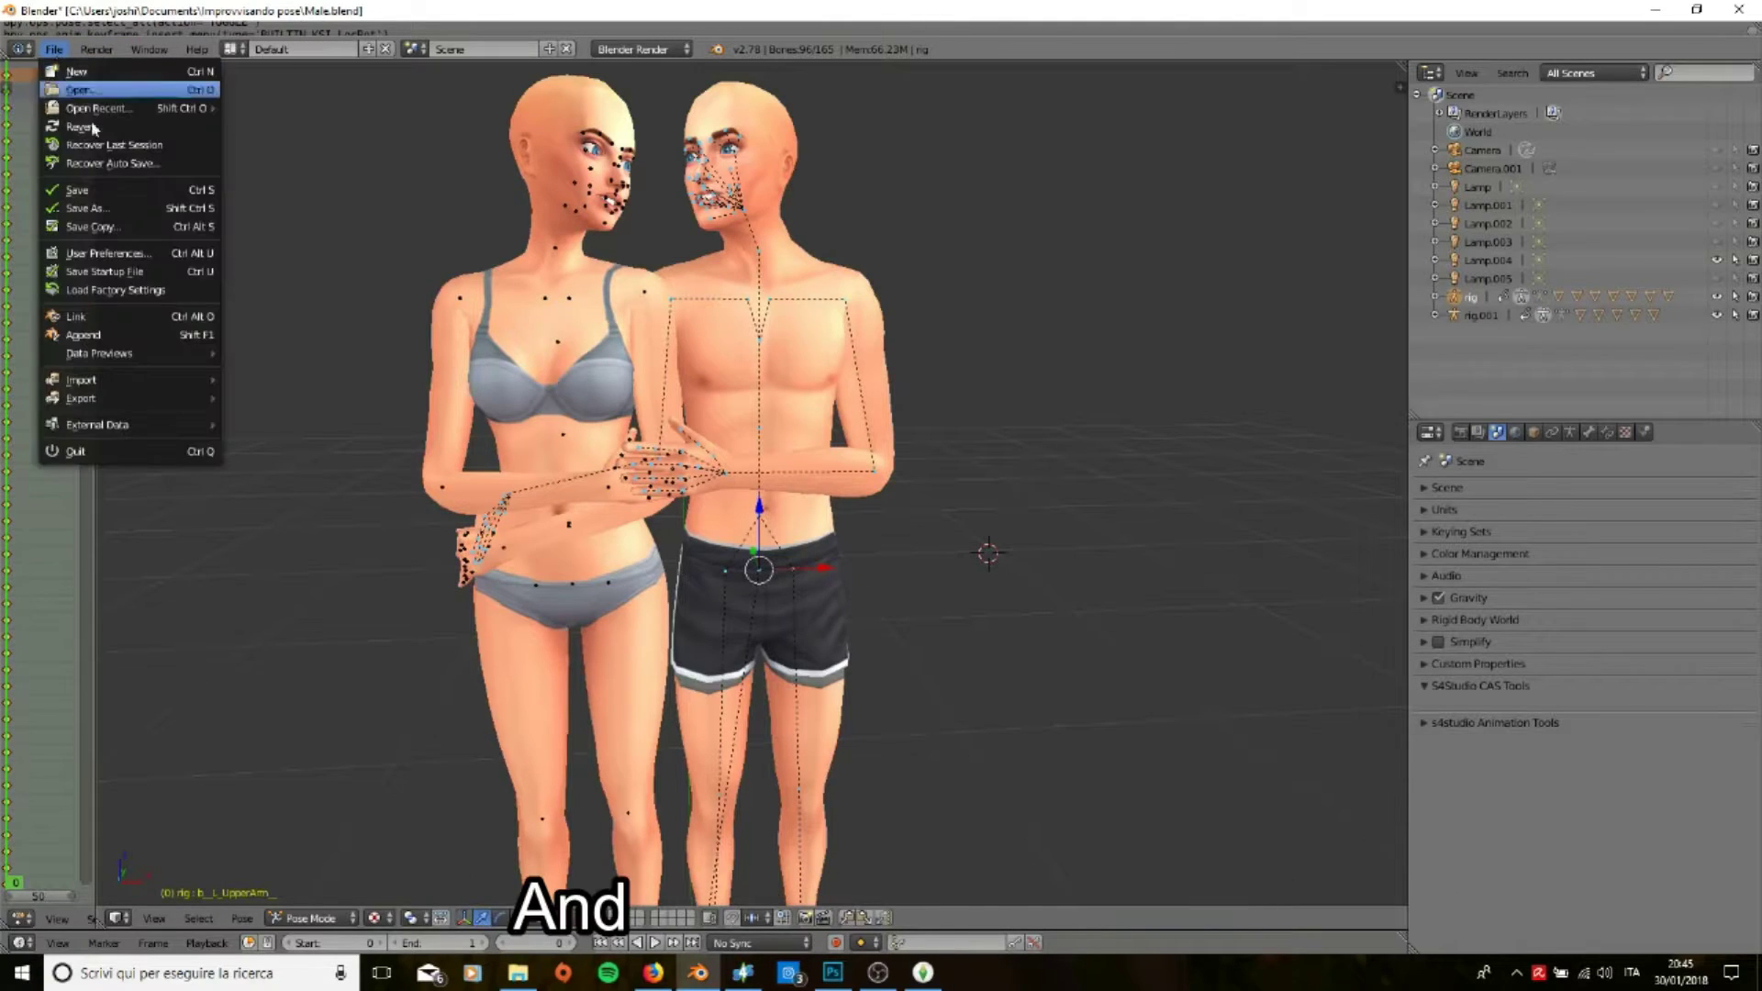
pyautogui.click(129, 204)
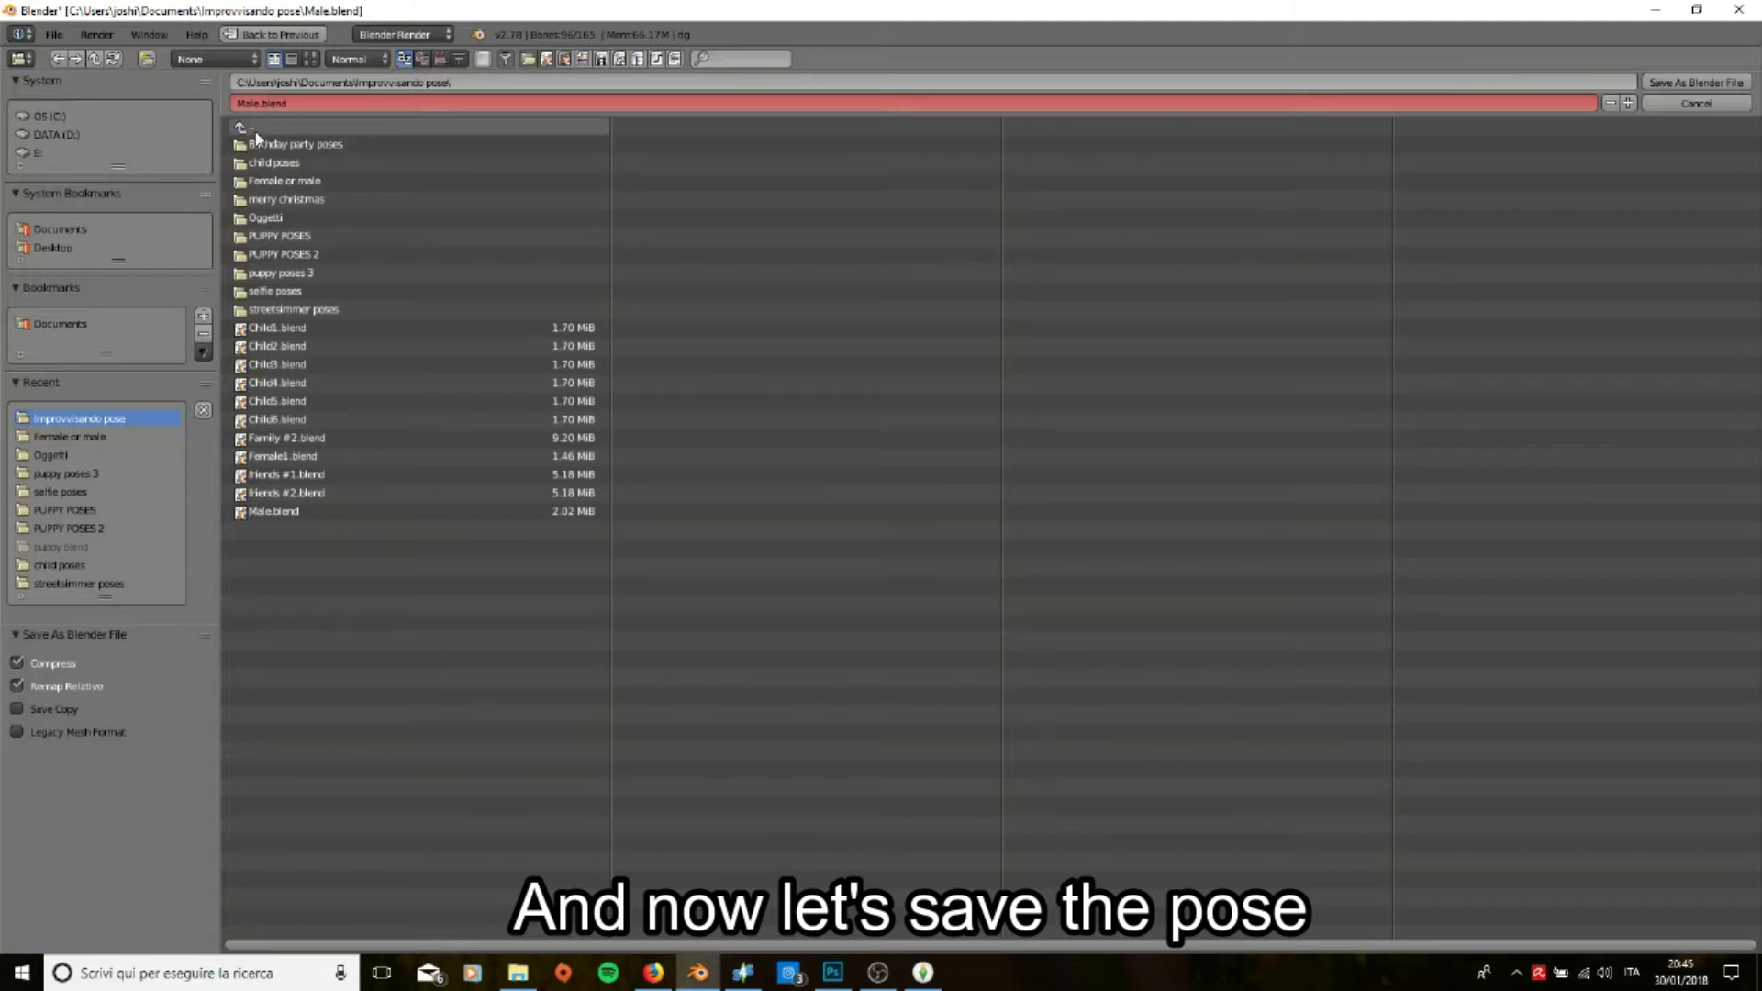
pyautogui.click(257, 103)
pyautogui.write('CouplePoses')
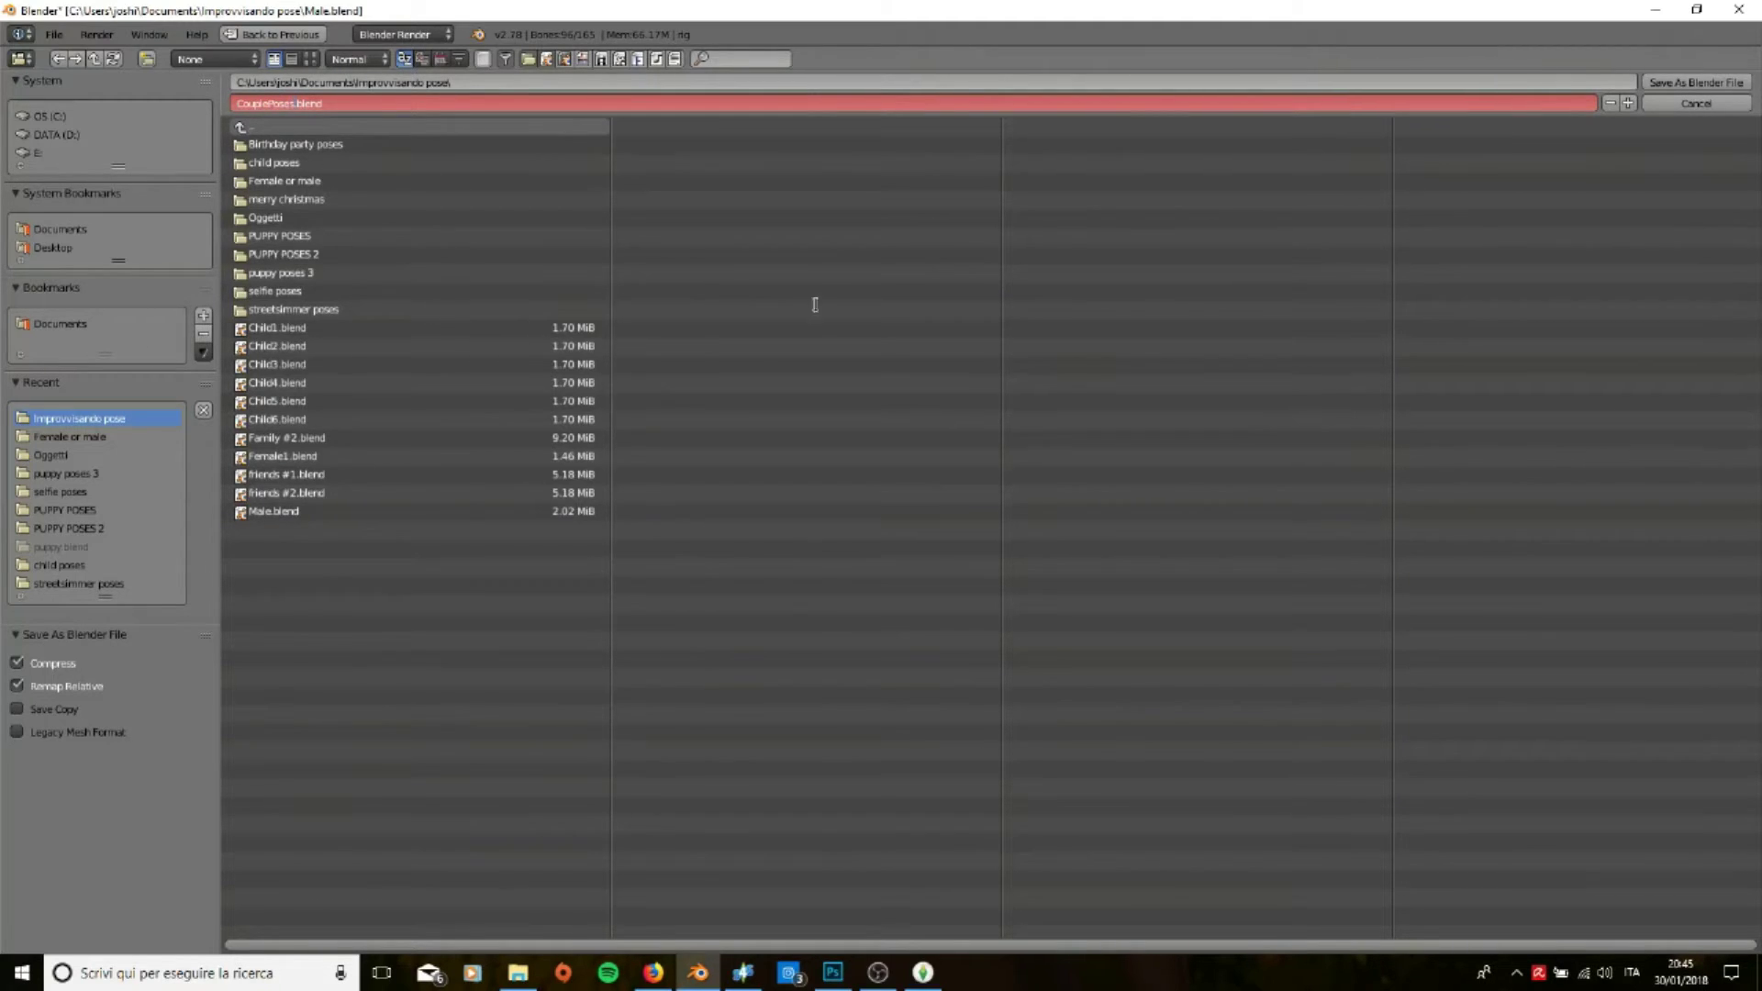
pyautogui.click(1663, 78)
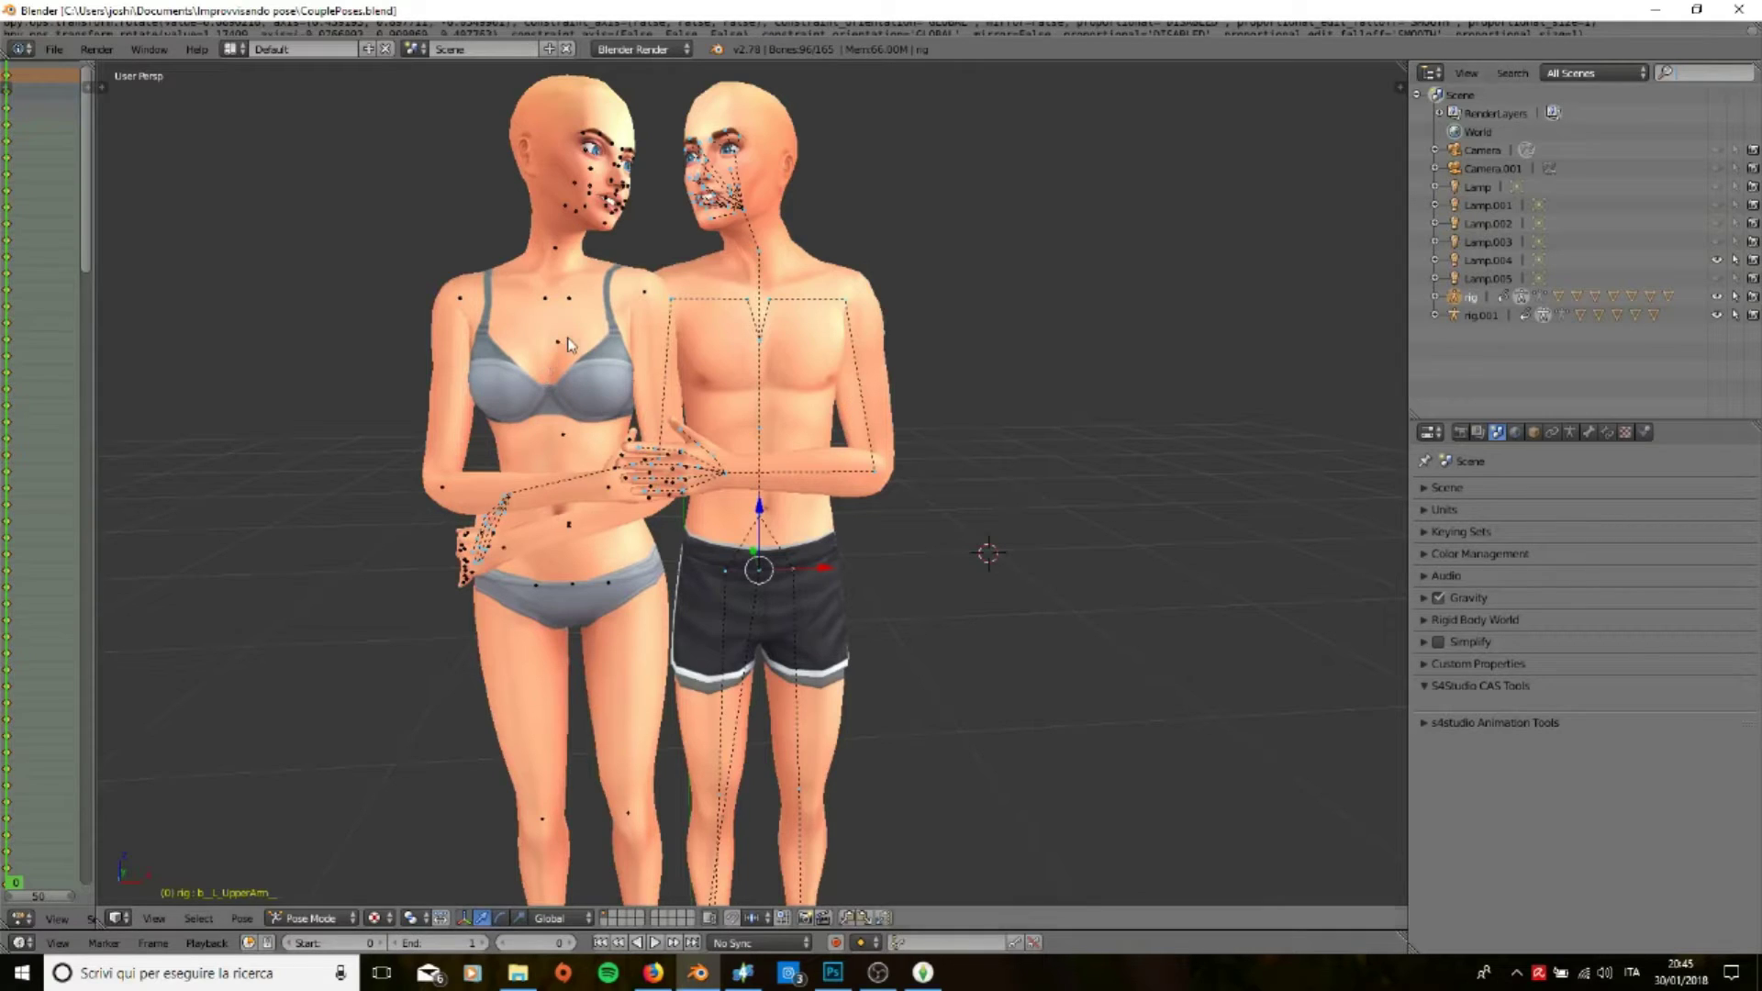
# Step: Make the female rig active, then browse to open a .blend file from the improvvisando pose folder
pyautogui.click(560, 344)
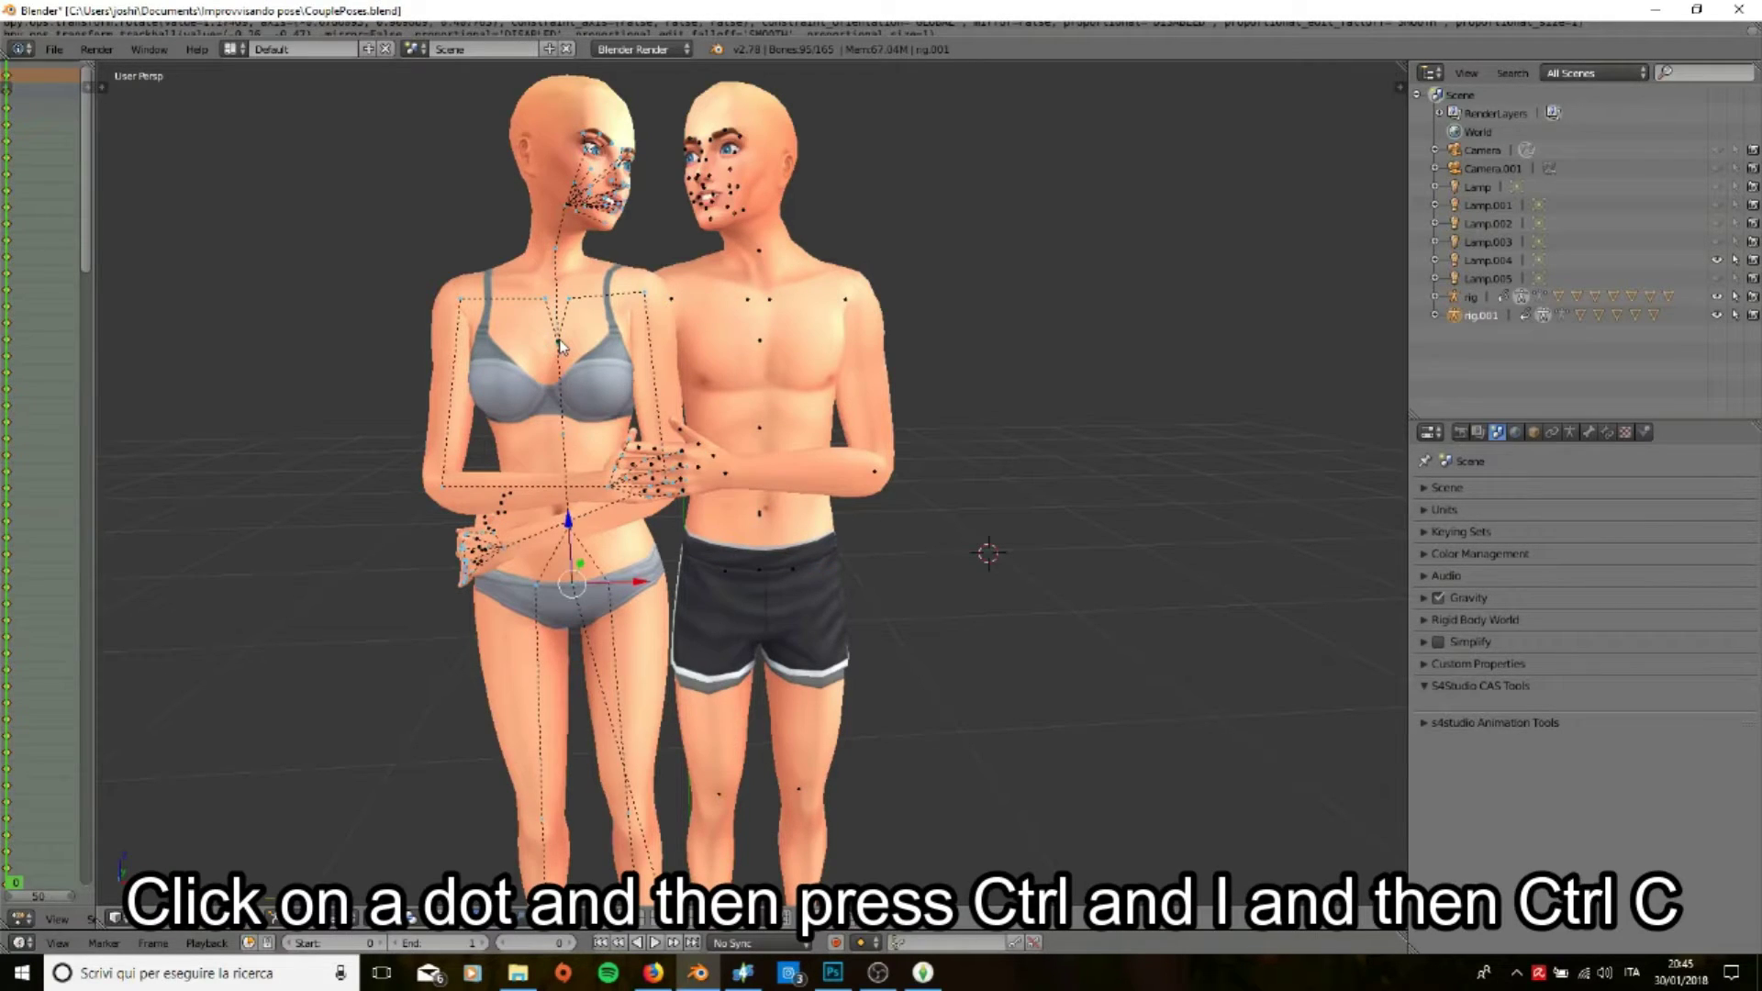
pyautogui.click(53, 49)
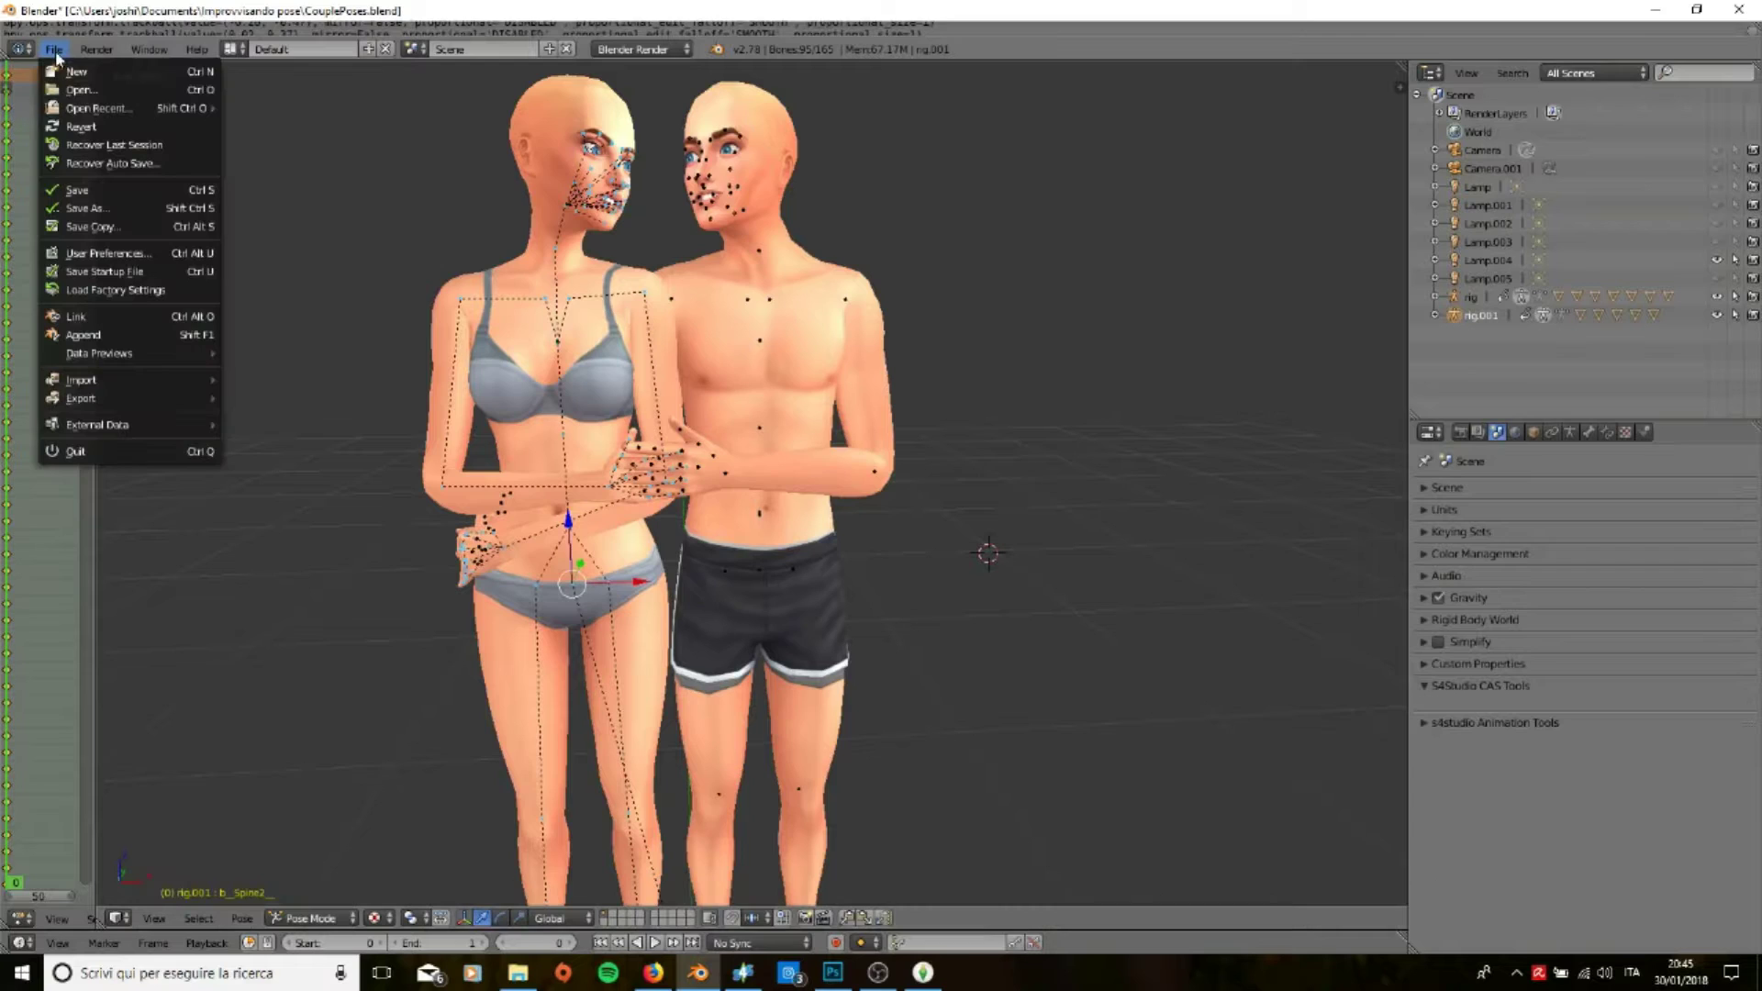
pyautogui.click(83, 89)
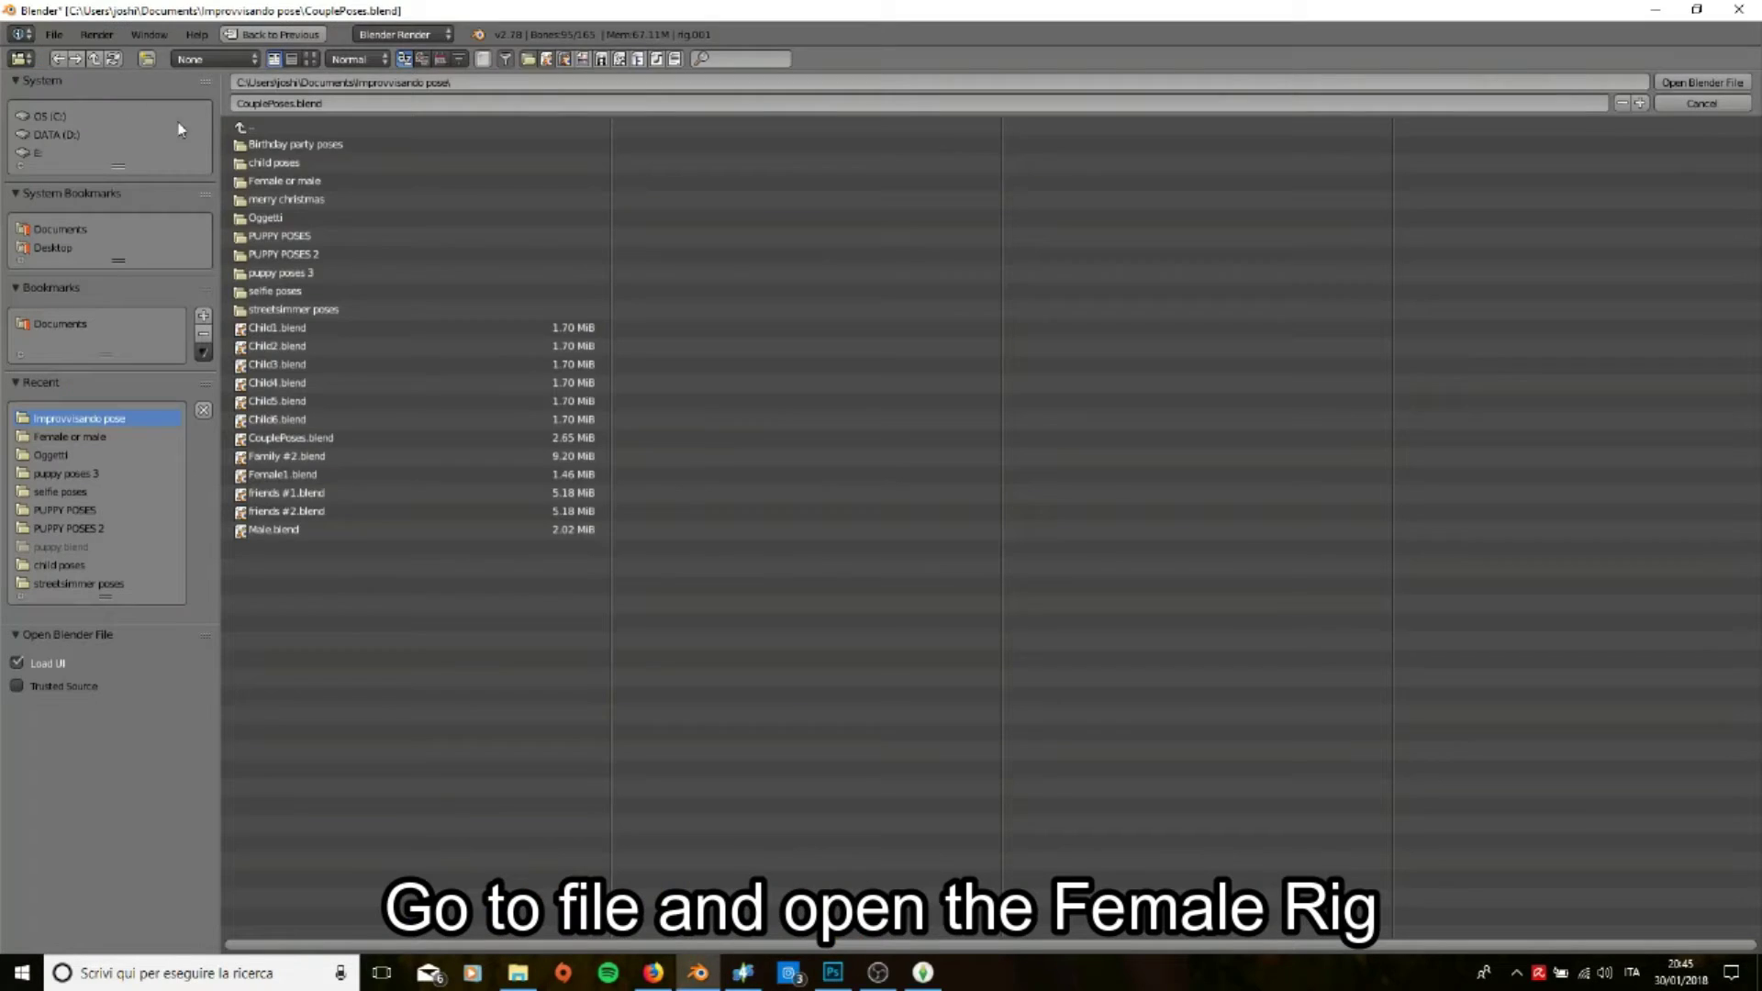
# Step: Open Female.blend, paste the couple pose, and keyframe location and rotation on all bones
pyautogui.doubleClick(298, 183)
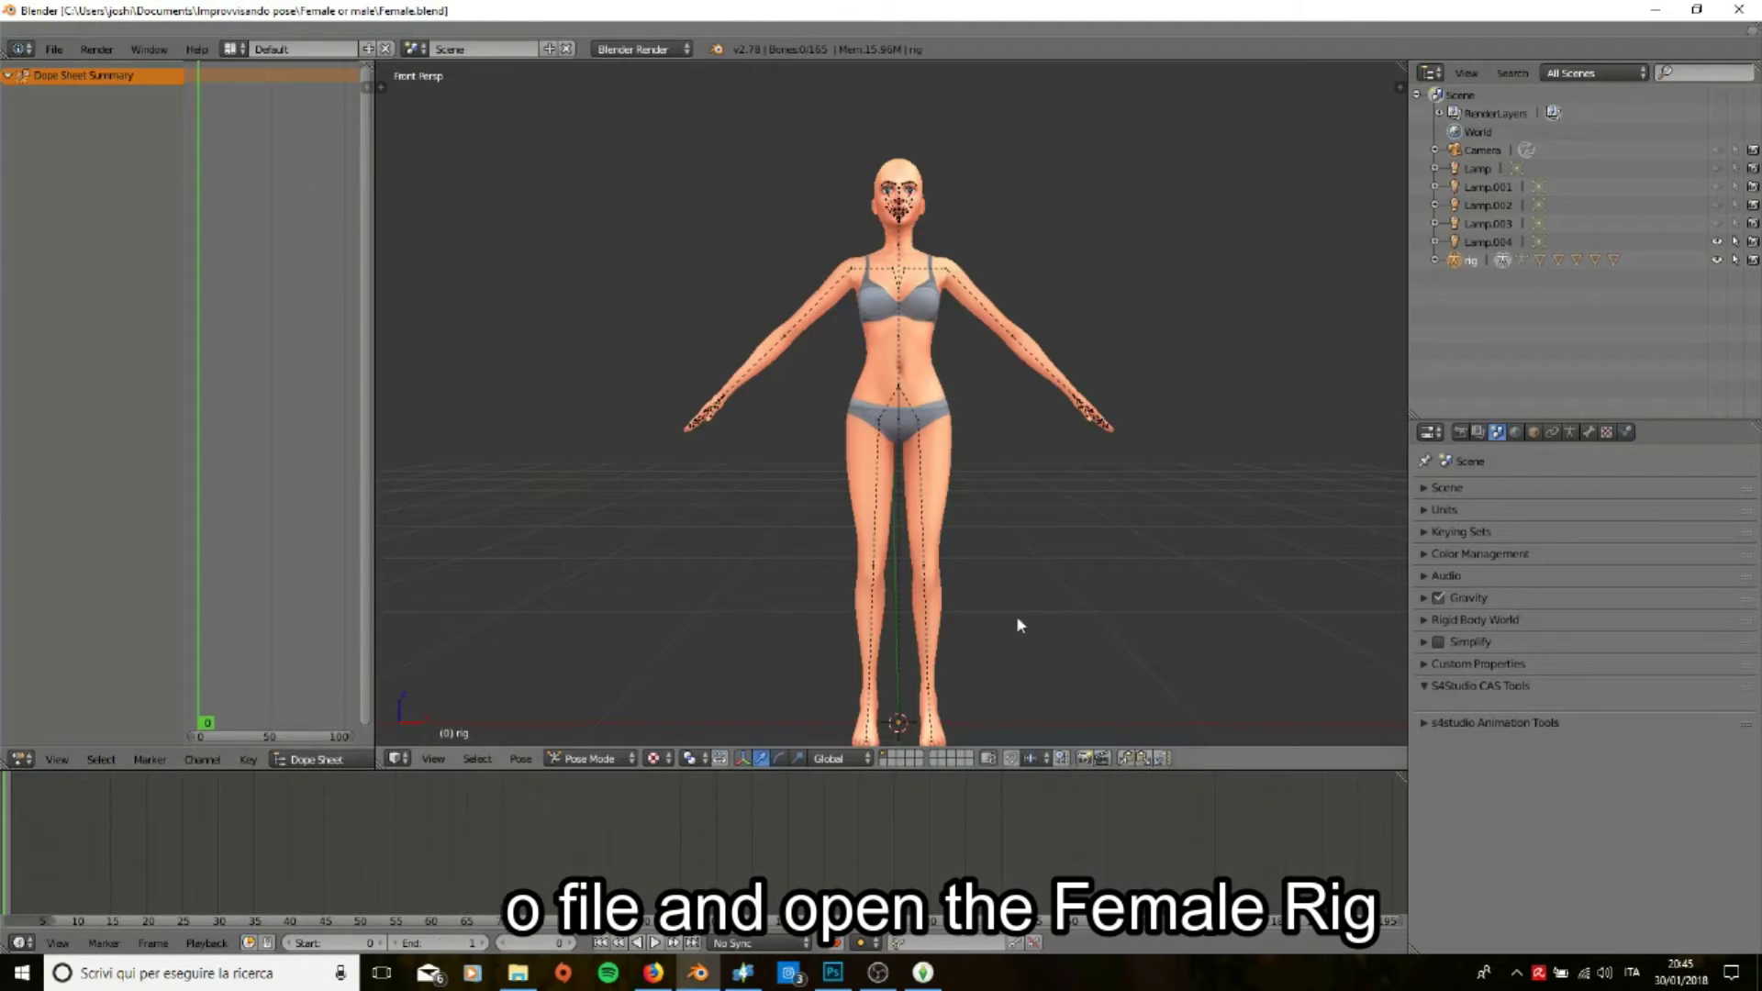
pyautogui.hotkey('ctrl', 'v')
pyautogui.moveTo(1044, 322); pyautogui.dragTo(981, 283, button='middle')
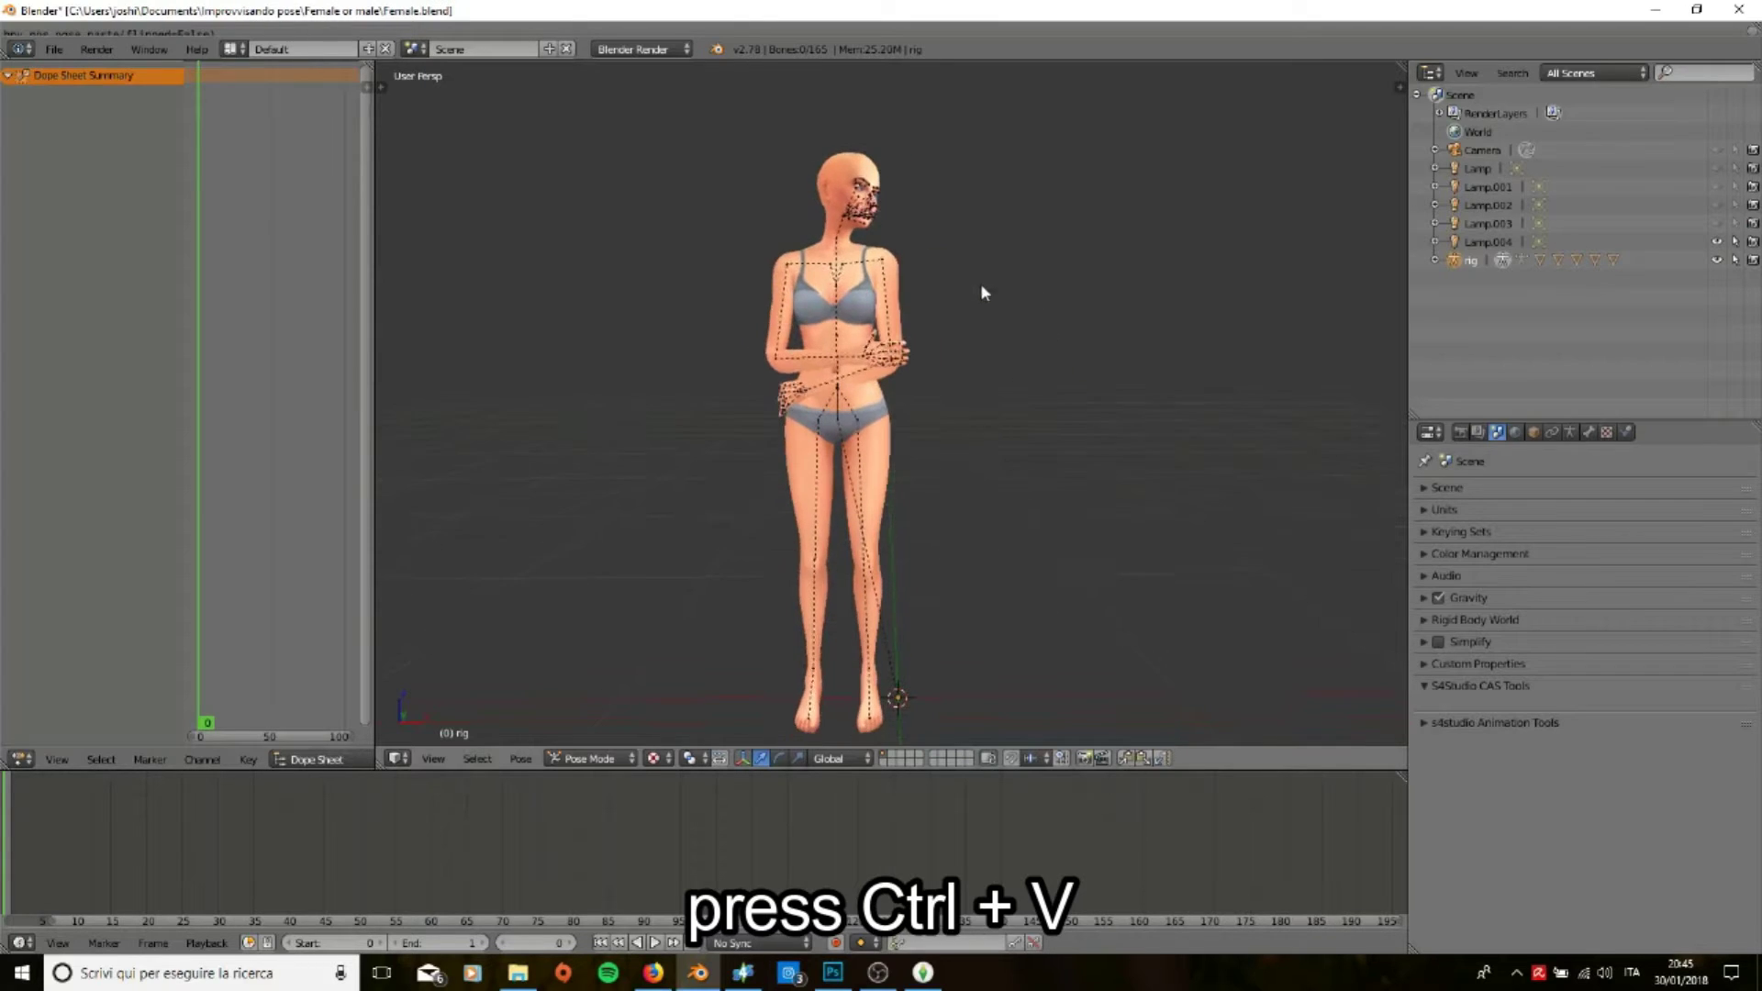
pyautogui.scroll(5, 954, 263)
pyautogui.press('a')
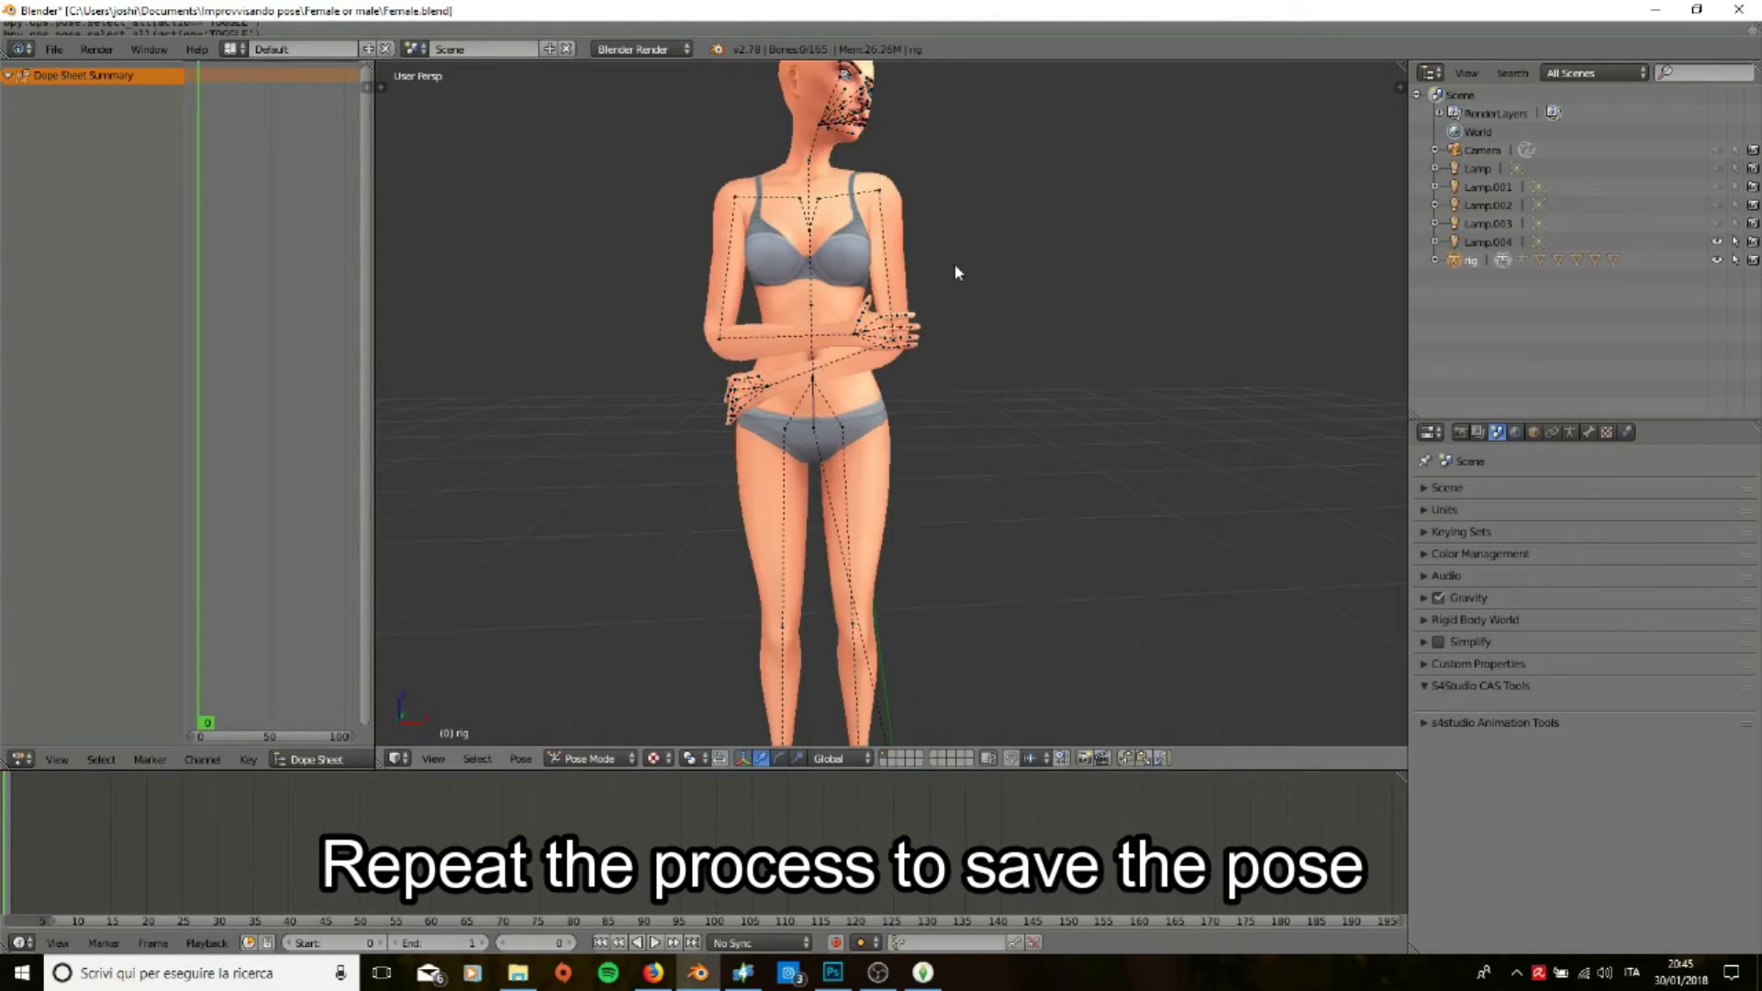
pyautogui.press('i')
pyautogui.click(955, 271)
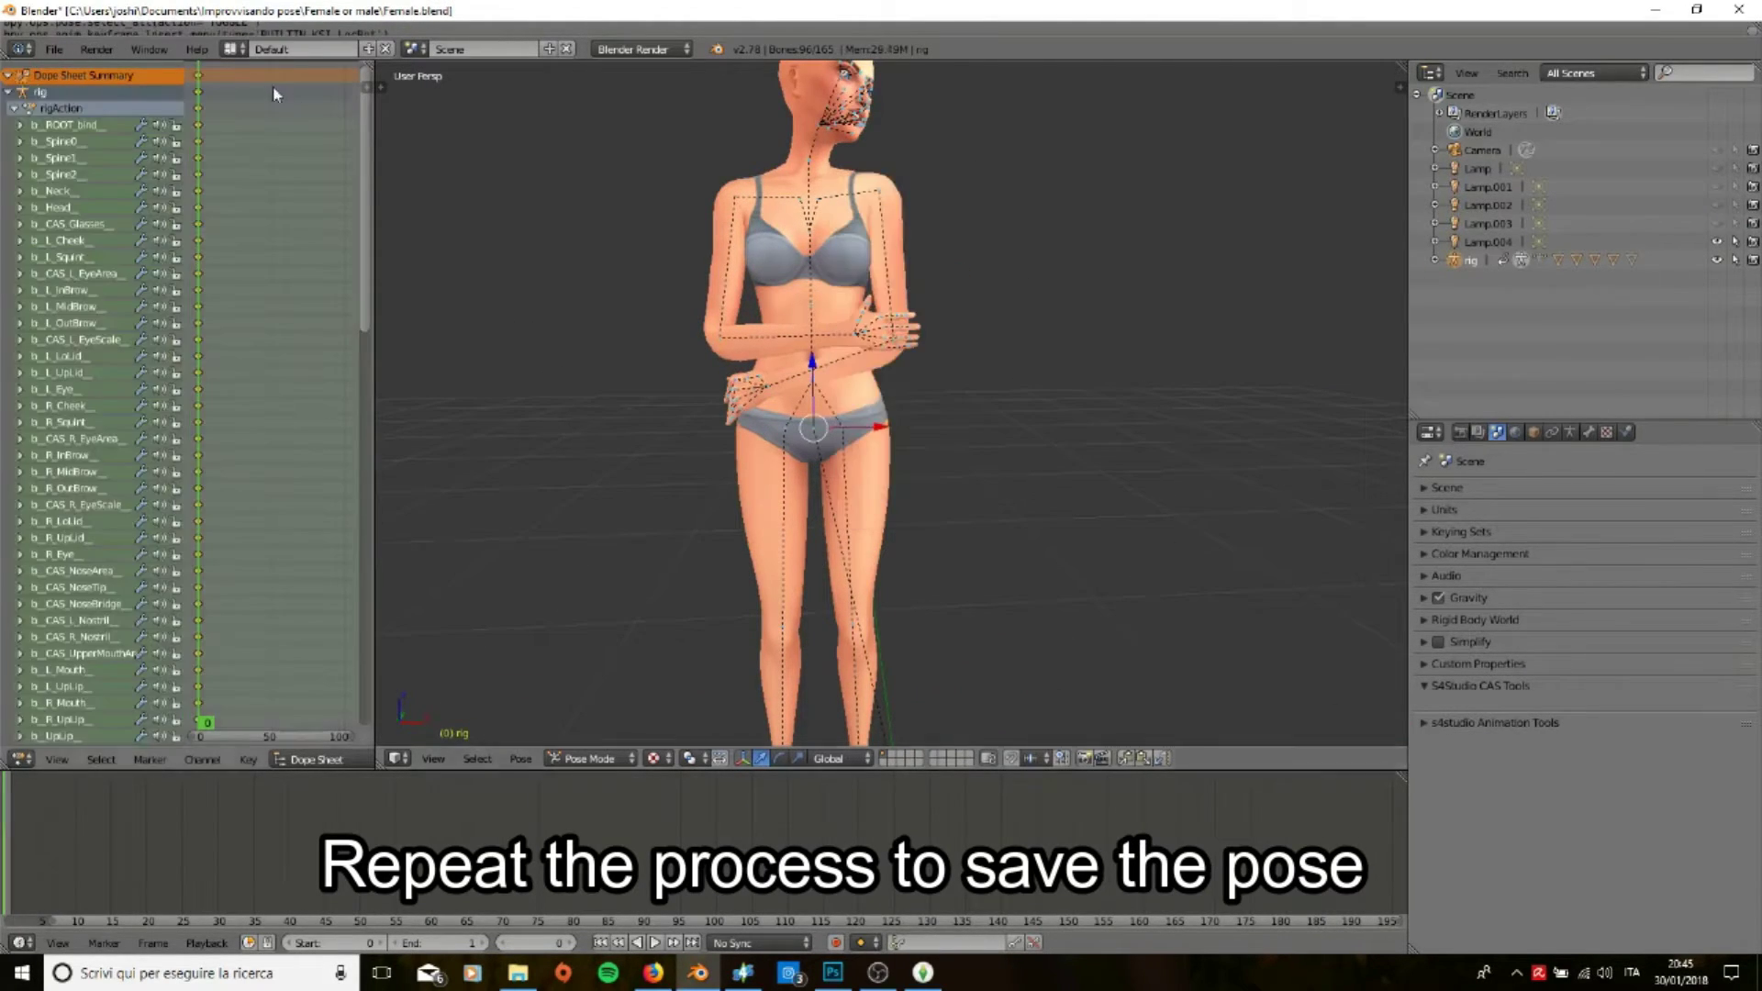
# Step: Save the posed female rig as Female1.blend in the improvvisando pose folder
pyautogui.click(55, 50)
pyautogui.click(96, 191)
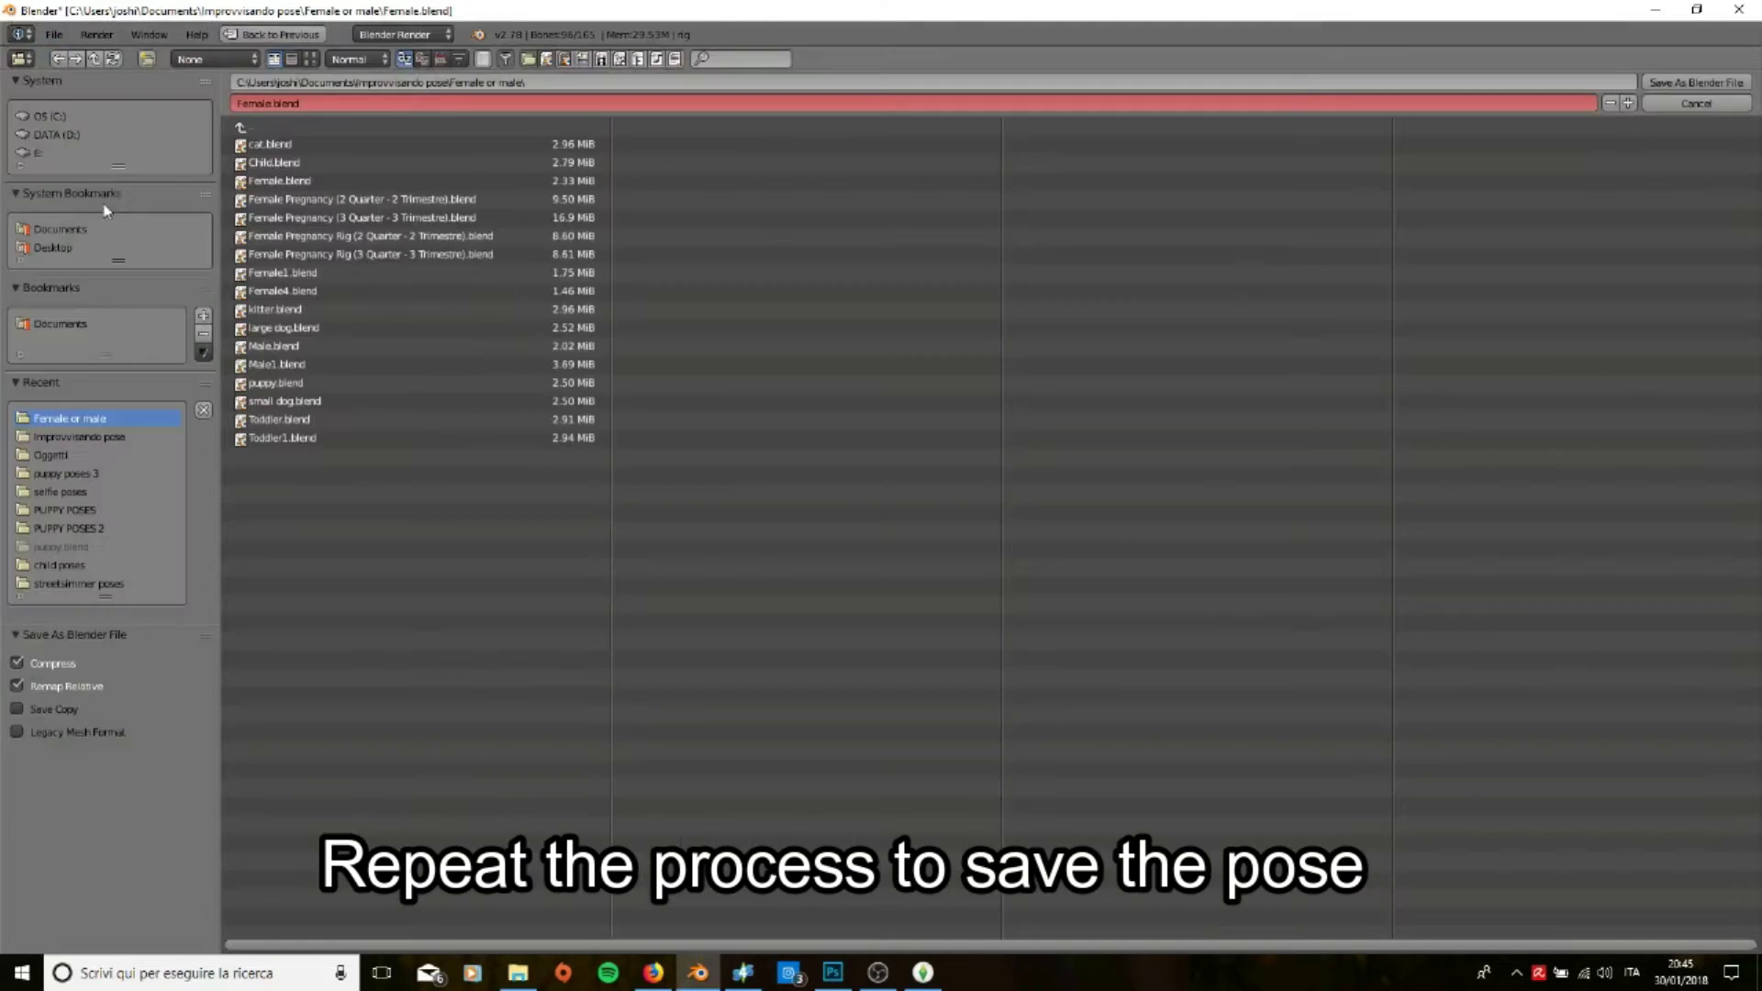
pyautogui.click(241, 130)
pyautogui.click(275, 104)
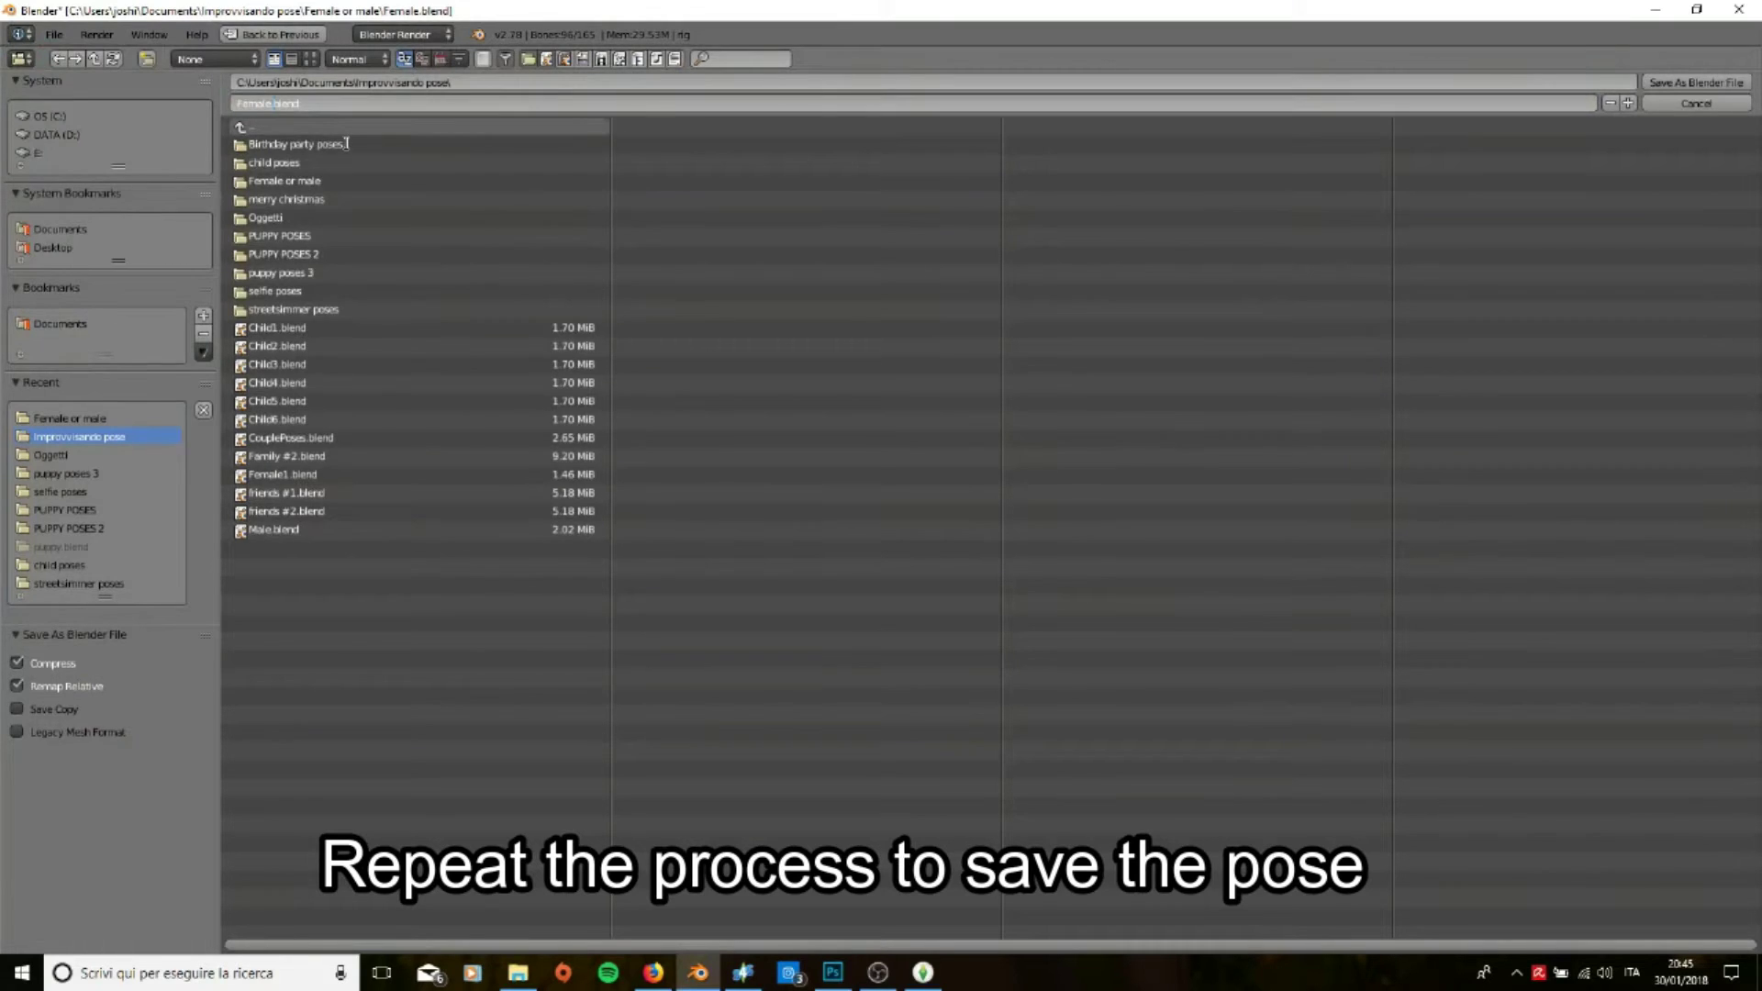
pyautogui.write('1')
pyautogui.press('Return')
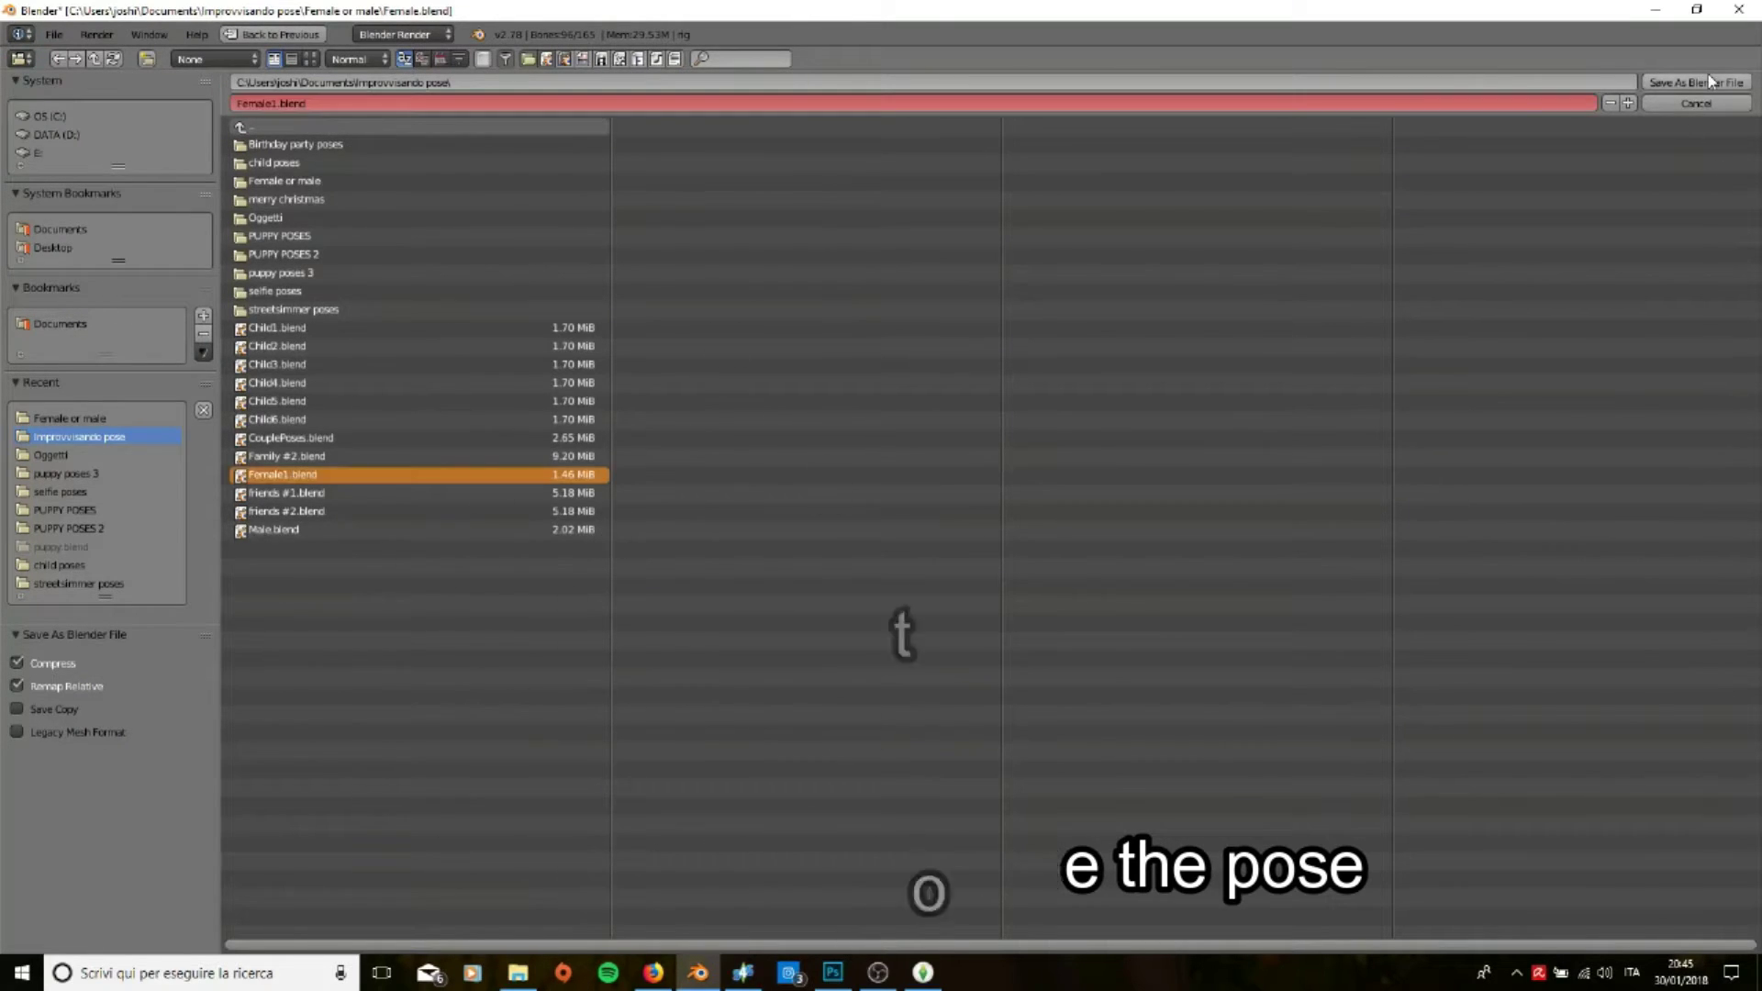
pyautogui.click(1697, 82)
pyautogui.click(57, 49)
pyautogui.moveTo(99, 107)
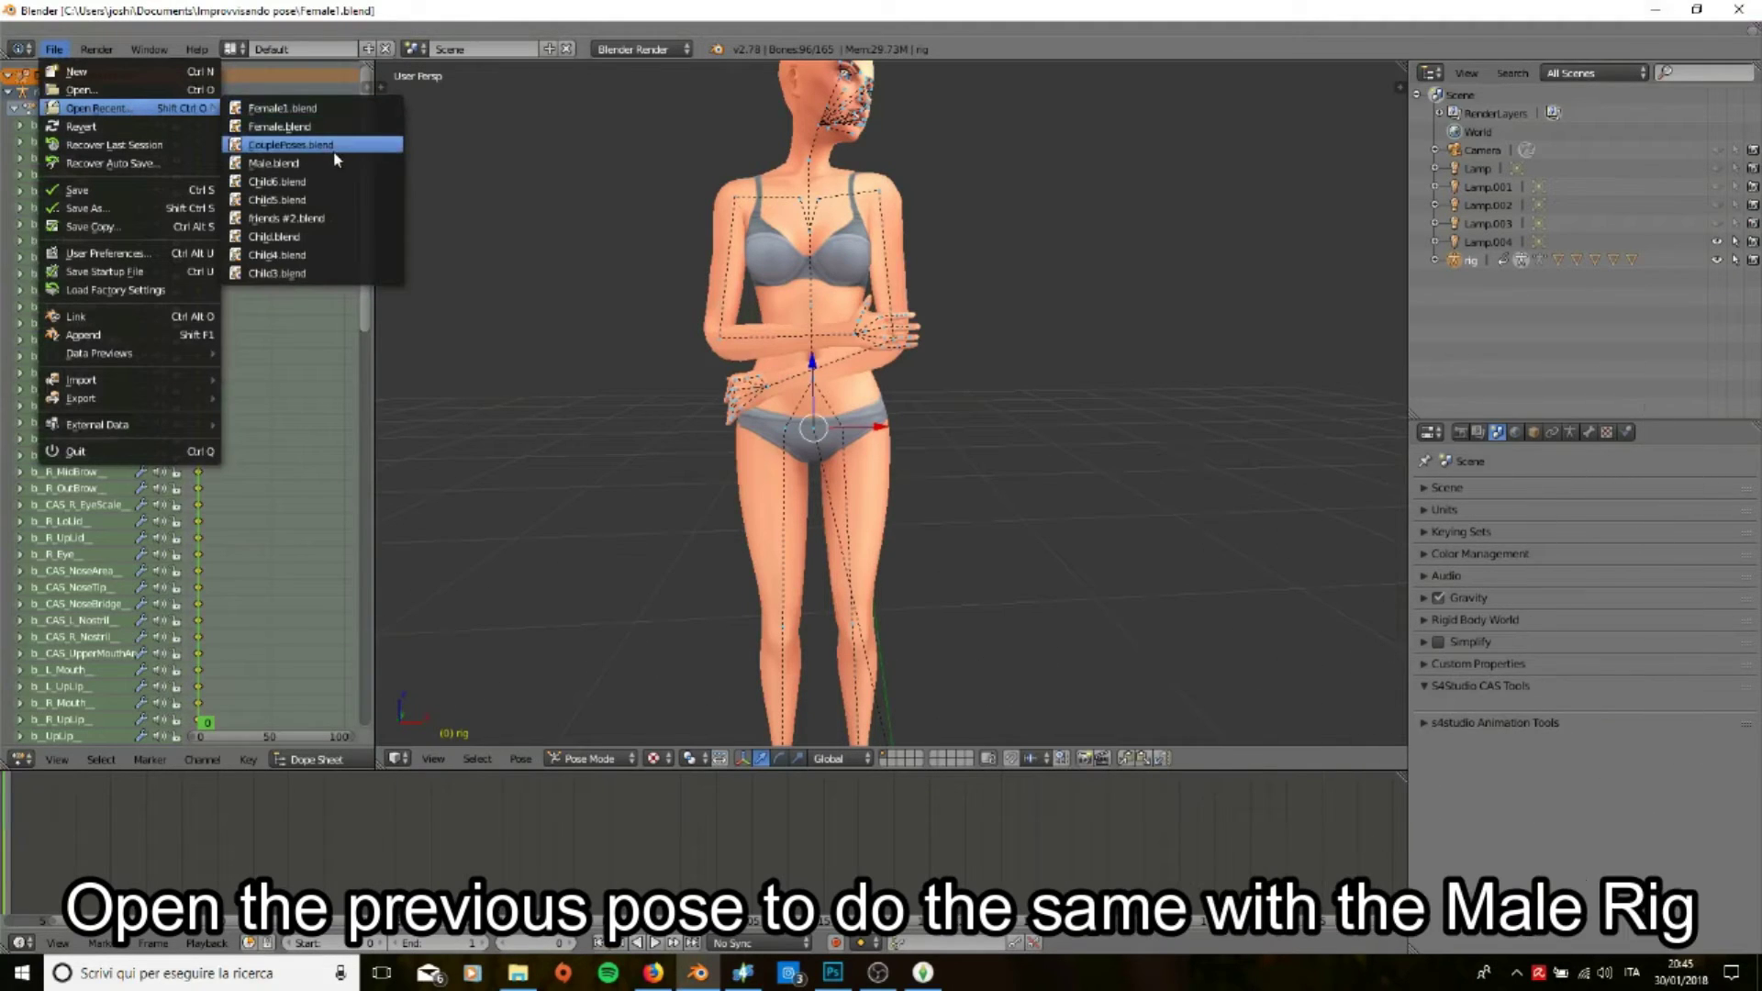
# Step: Reopen CouplePoses.blend, invert the bone selection, then load Male.blend with the lone male rig
pyautogui.click(330, 149)
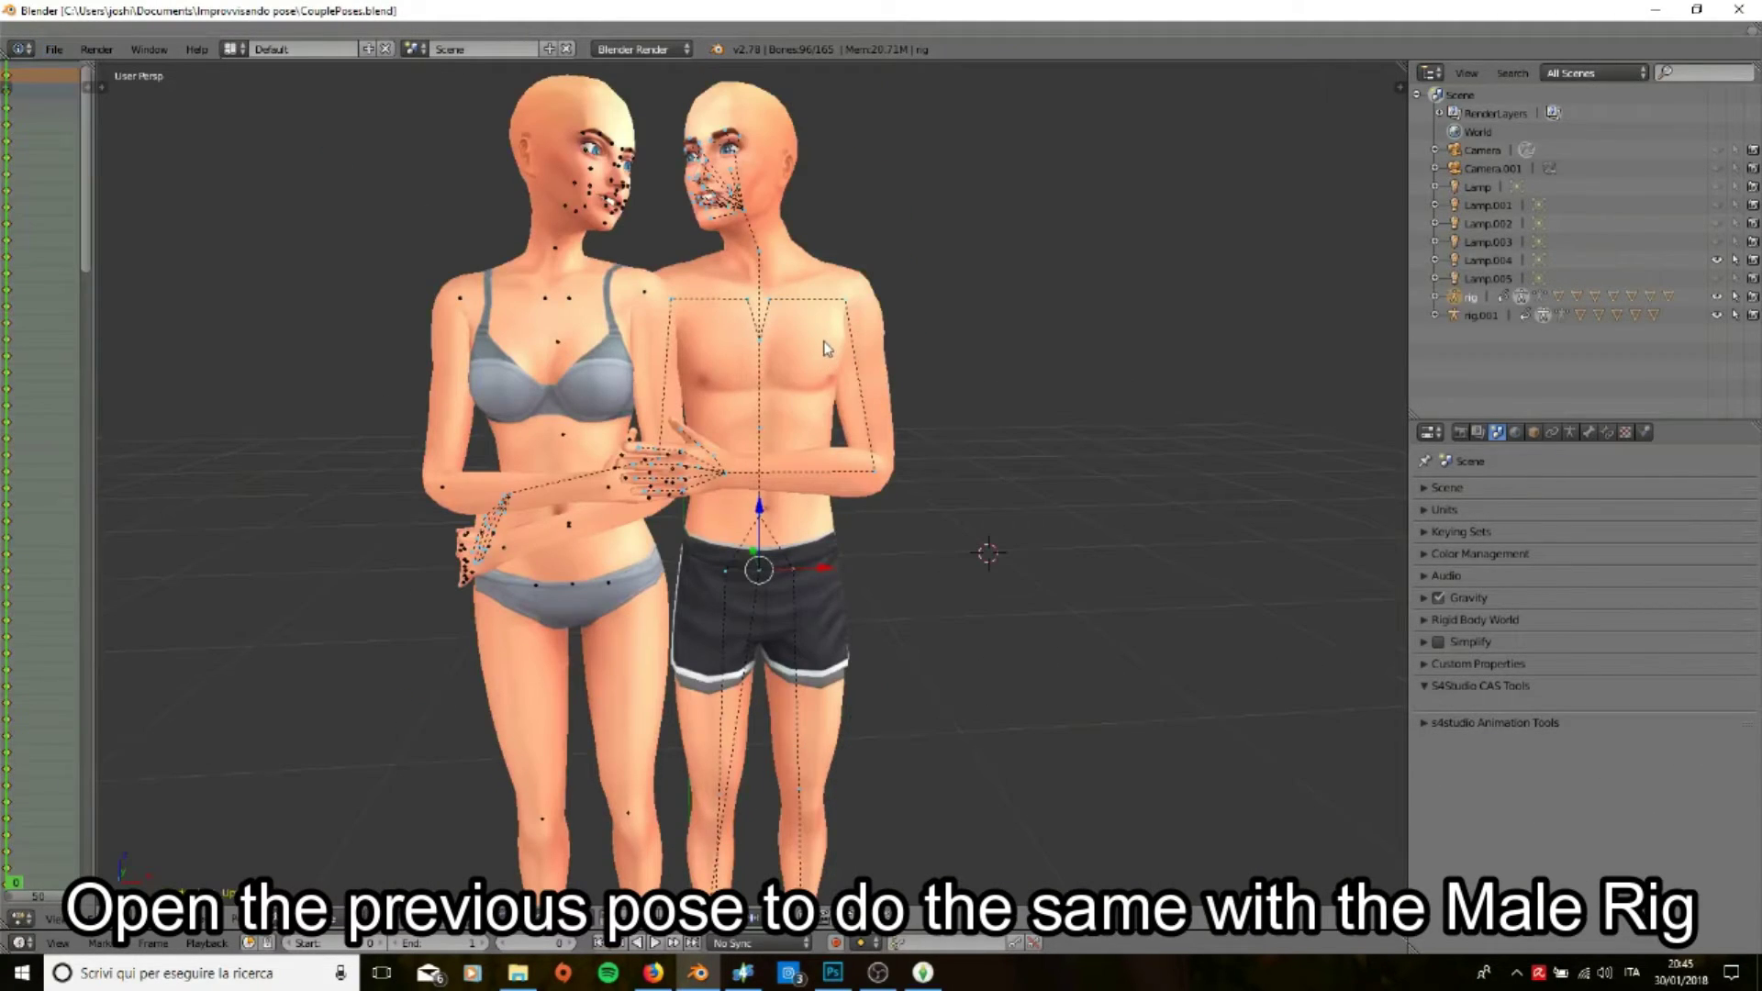
pyautogui.hotkey('ctrl', 'i')
pyautogui.hotkey('ctrl', 'i')
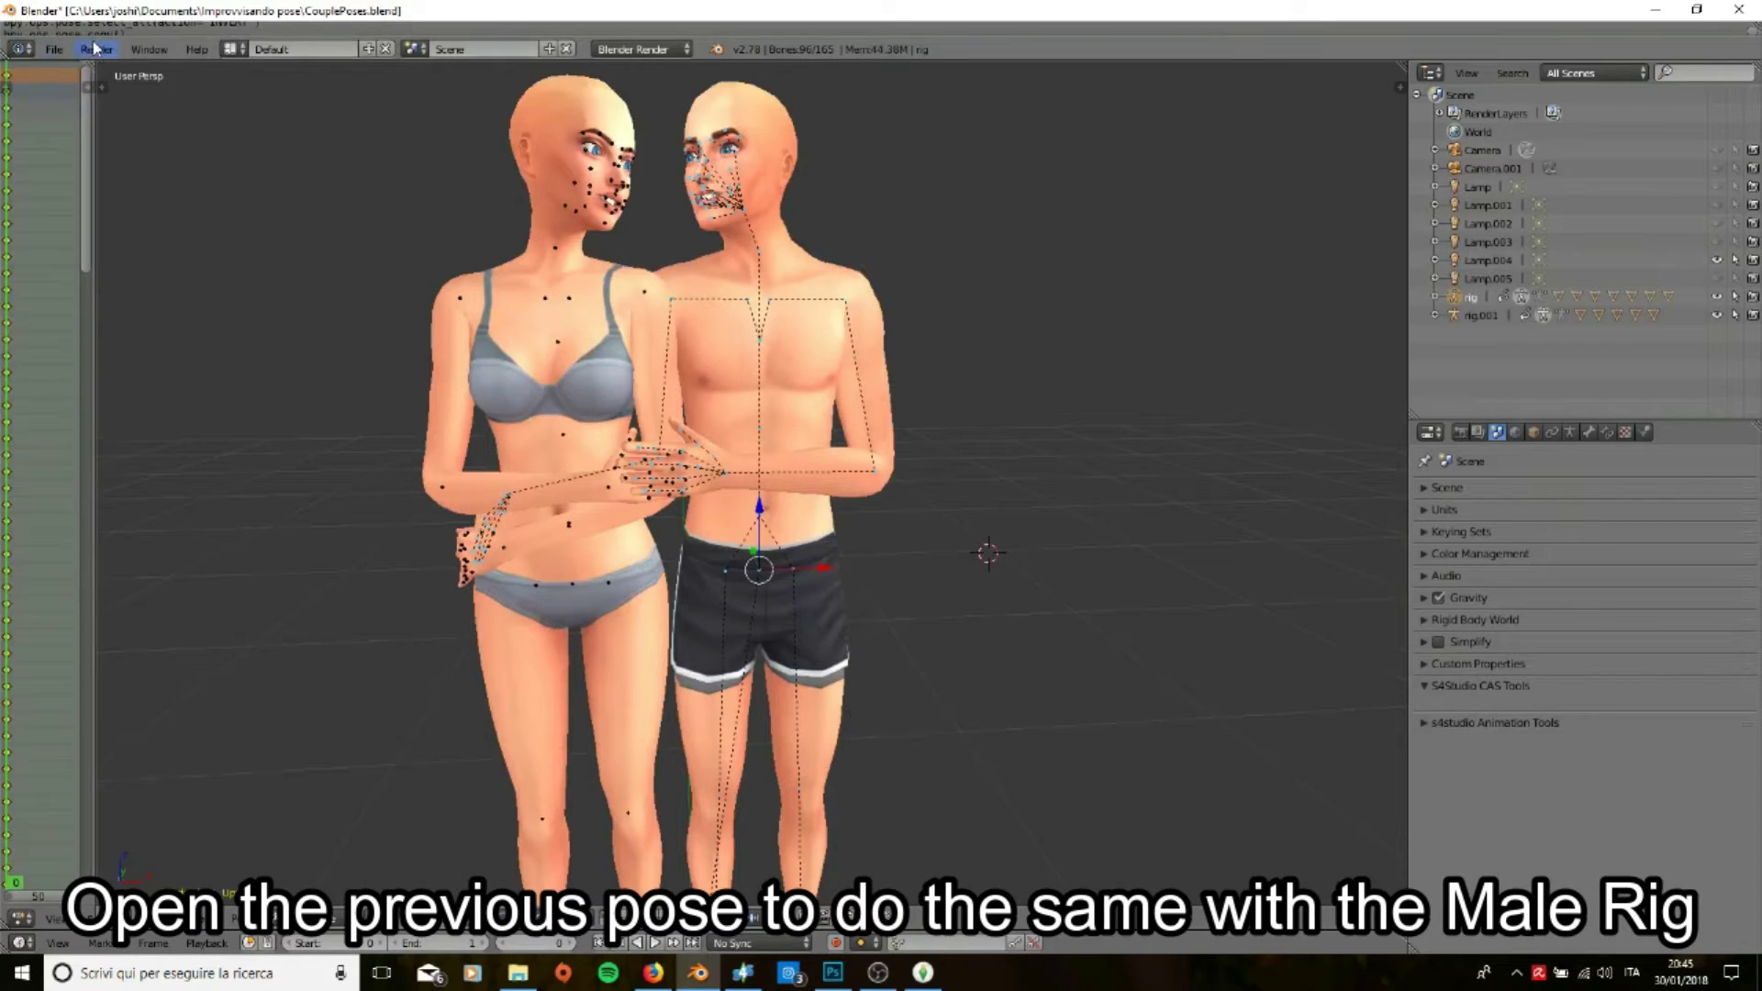
pyautogui.click(55, 50)
pyautogui.moveTo(96, 107)
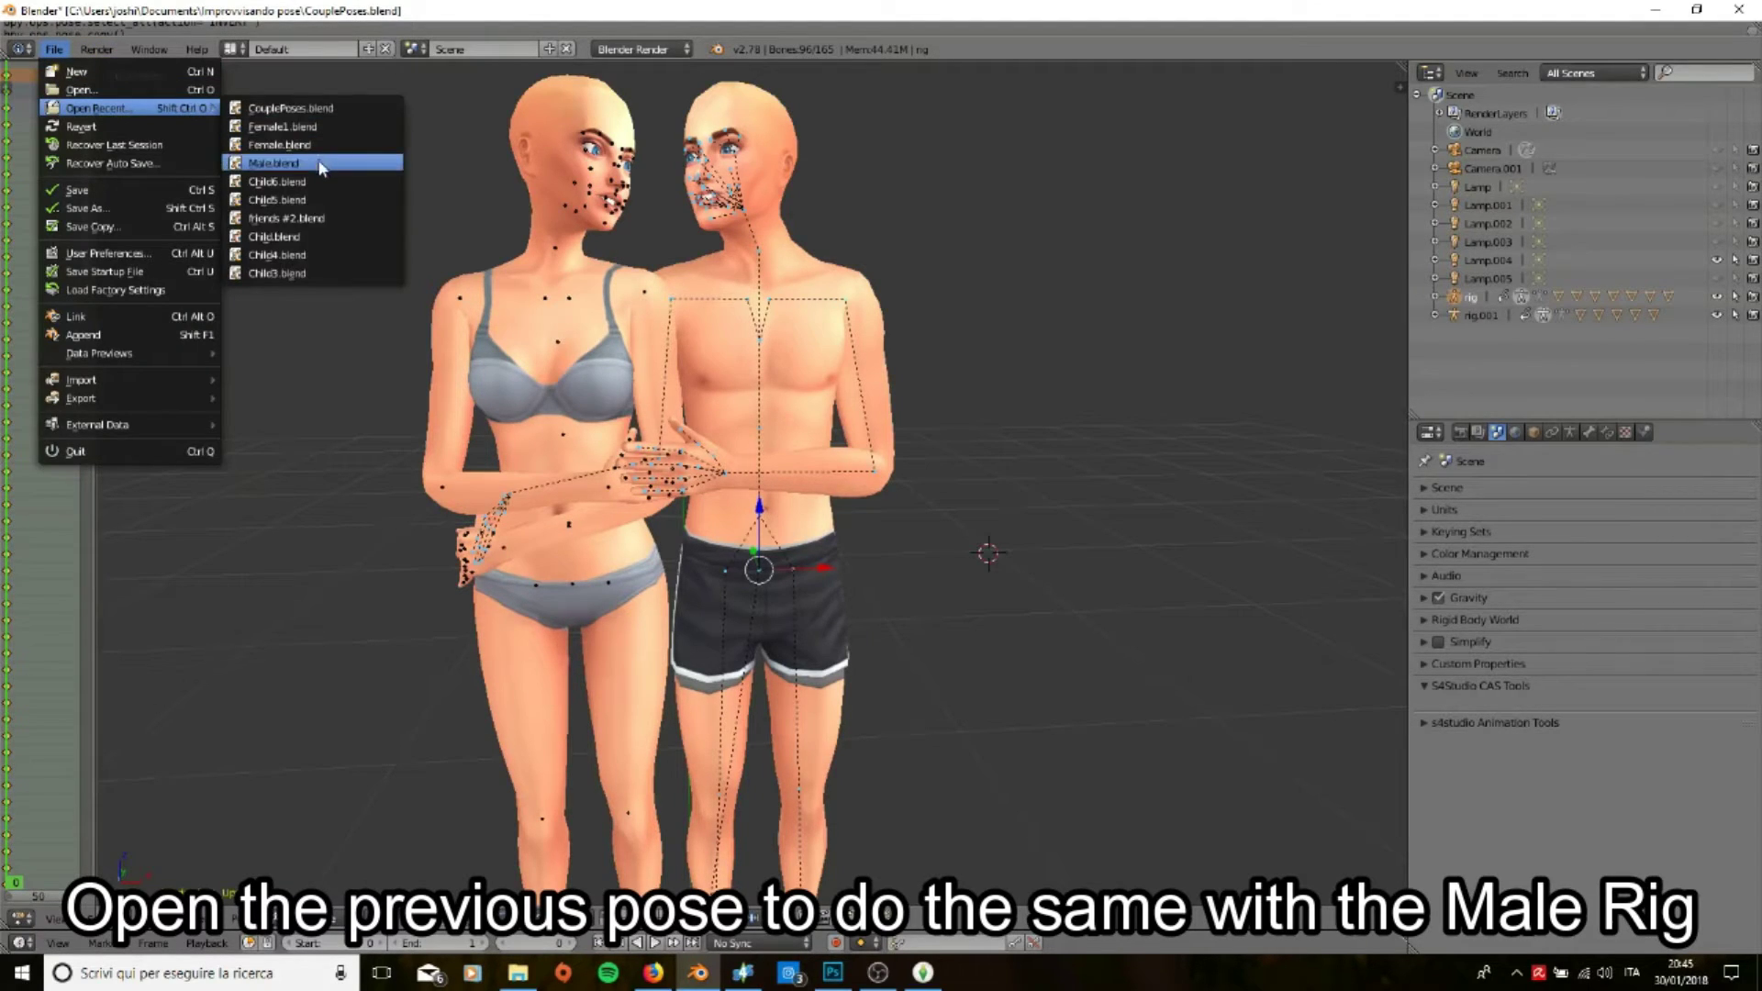
pyautogui.click(323, 170)
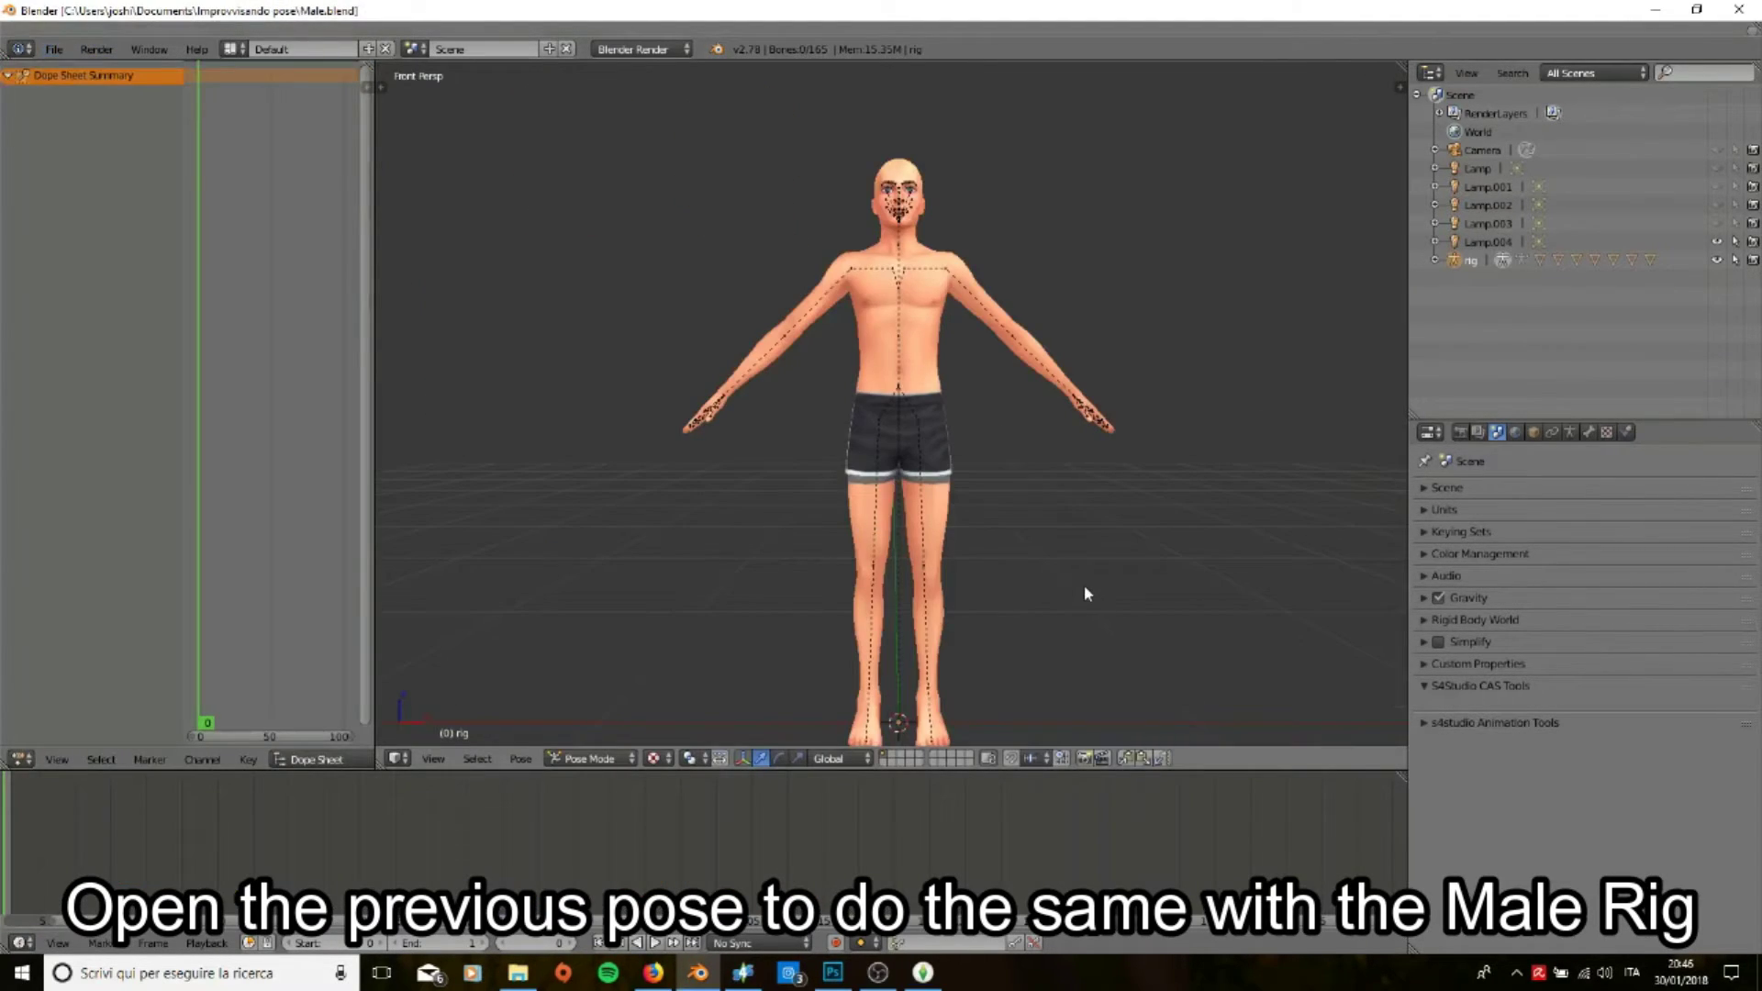
# Step: Paste the couple pose onto the male rig and keyframe location and rotation on all bones
pyautogui.hotkey('ctrl', 'v')
pyautogui.moveTo(1044, 314); pyautogui.dragTo(1047, 339, button='middle')
pyautogui.press('a')
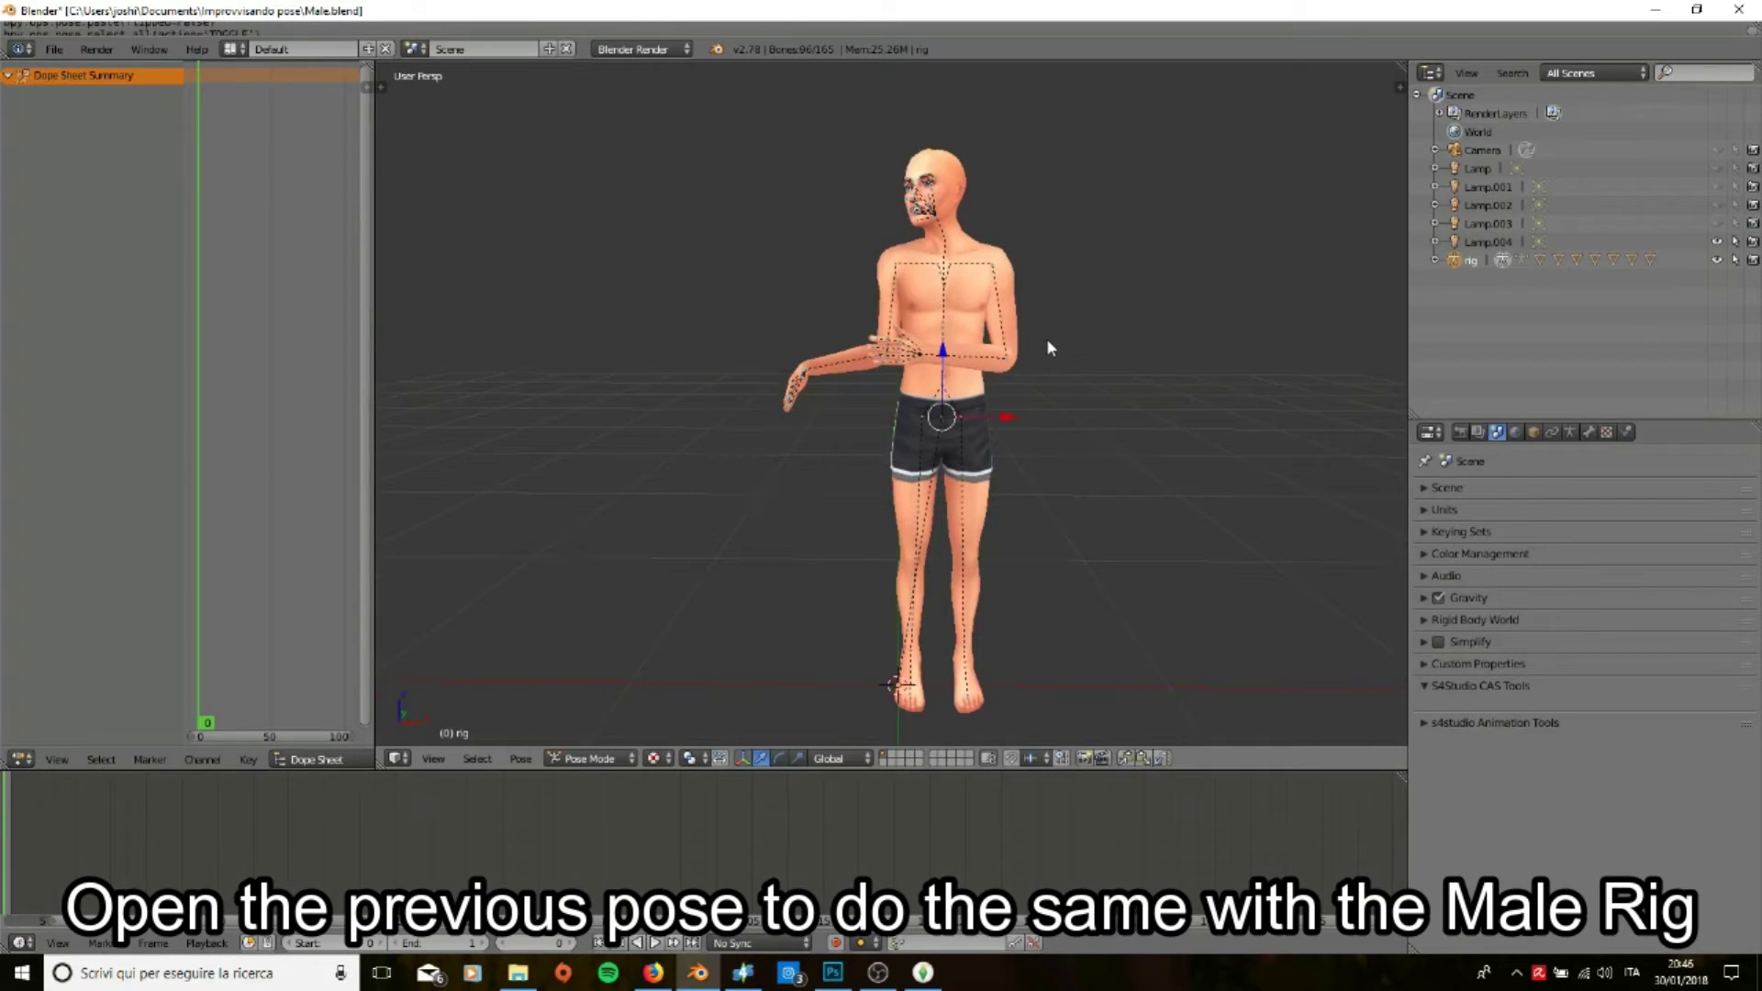
pyautogui.press('i')
pyautogui.click(1049, 338)
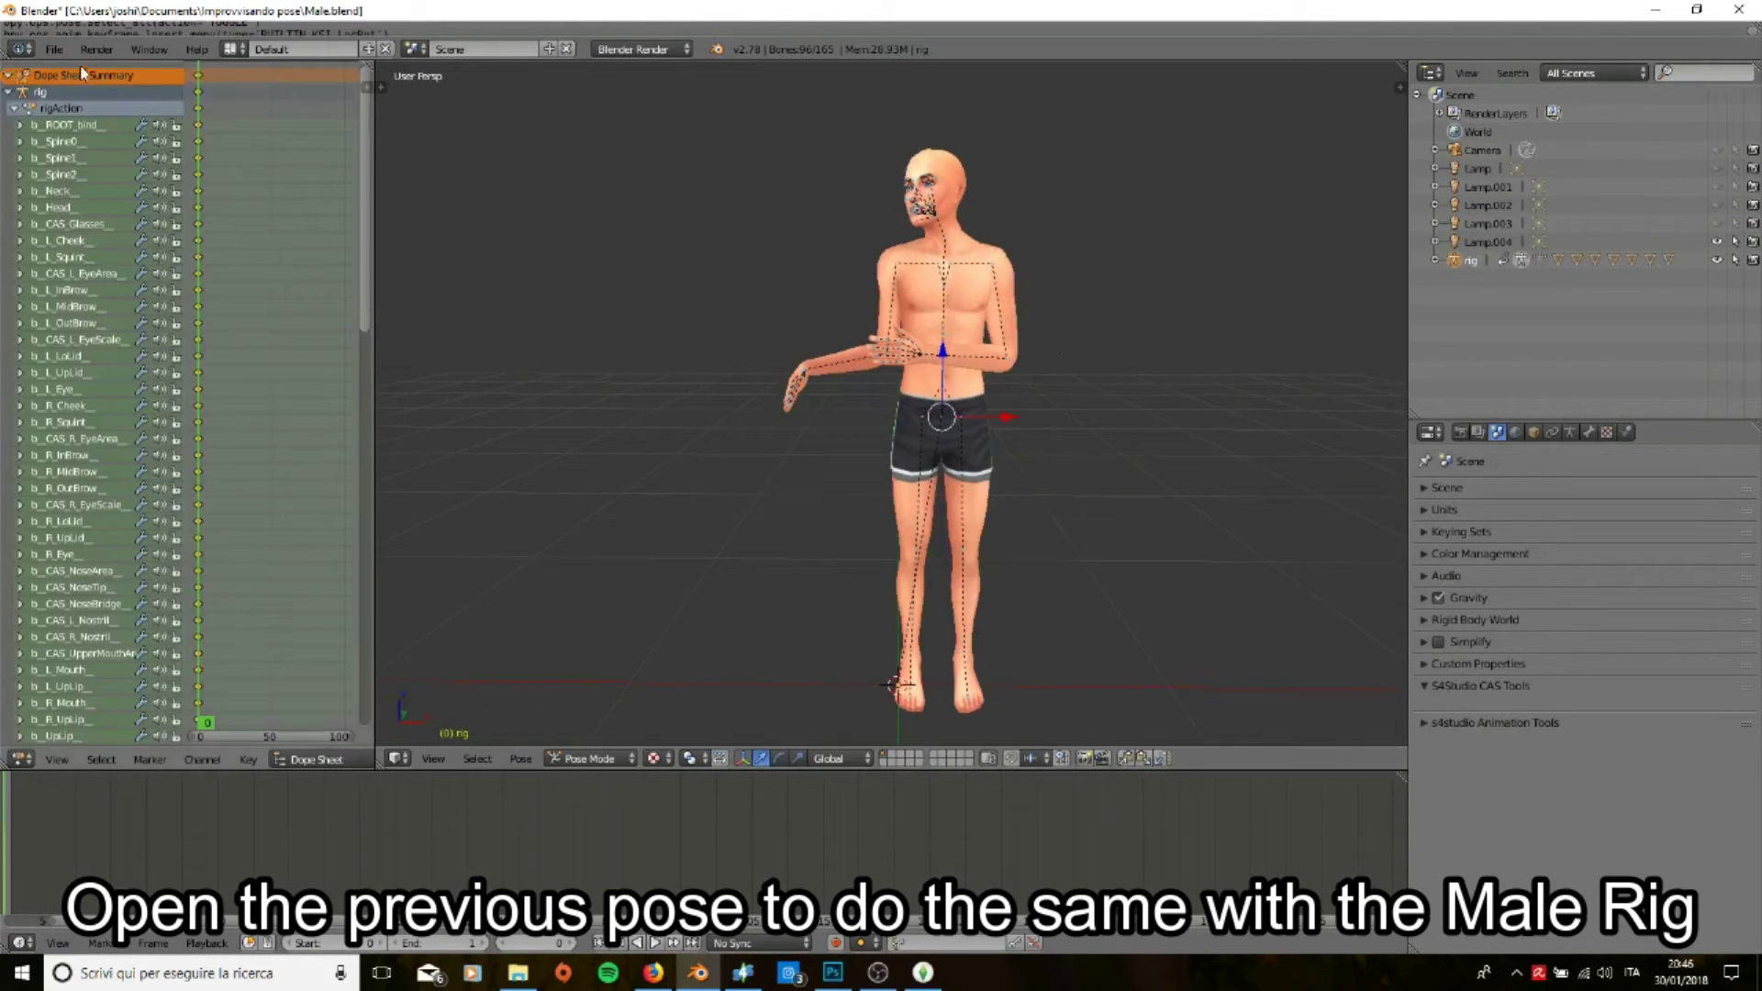
# Step: Save the posed male rig as Male1.blend and launch Sims 4 Studio
pyautogui.click(54, 48)
pyautogui.click(88, 209)
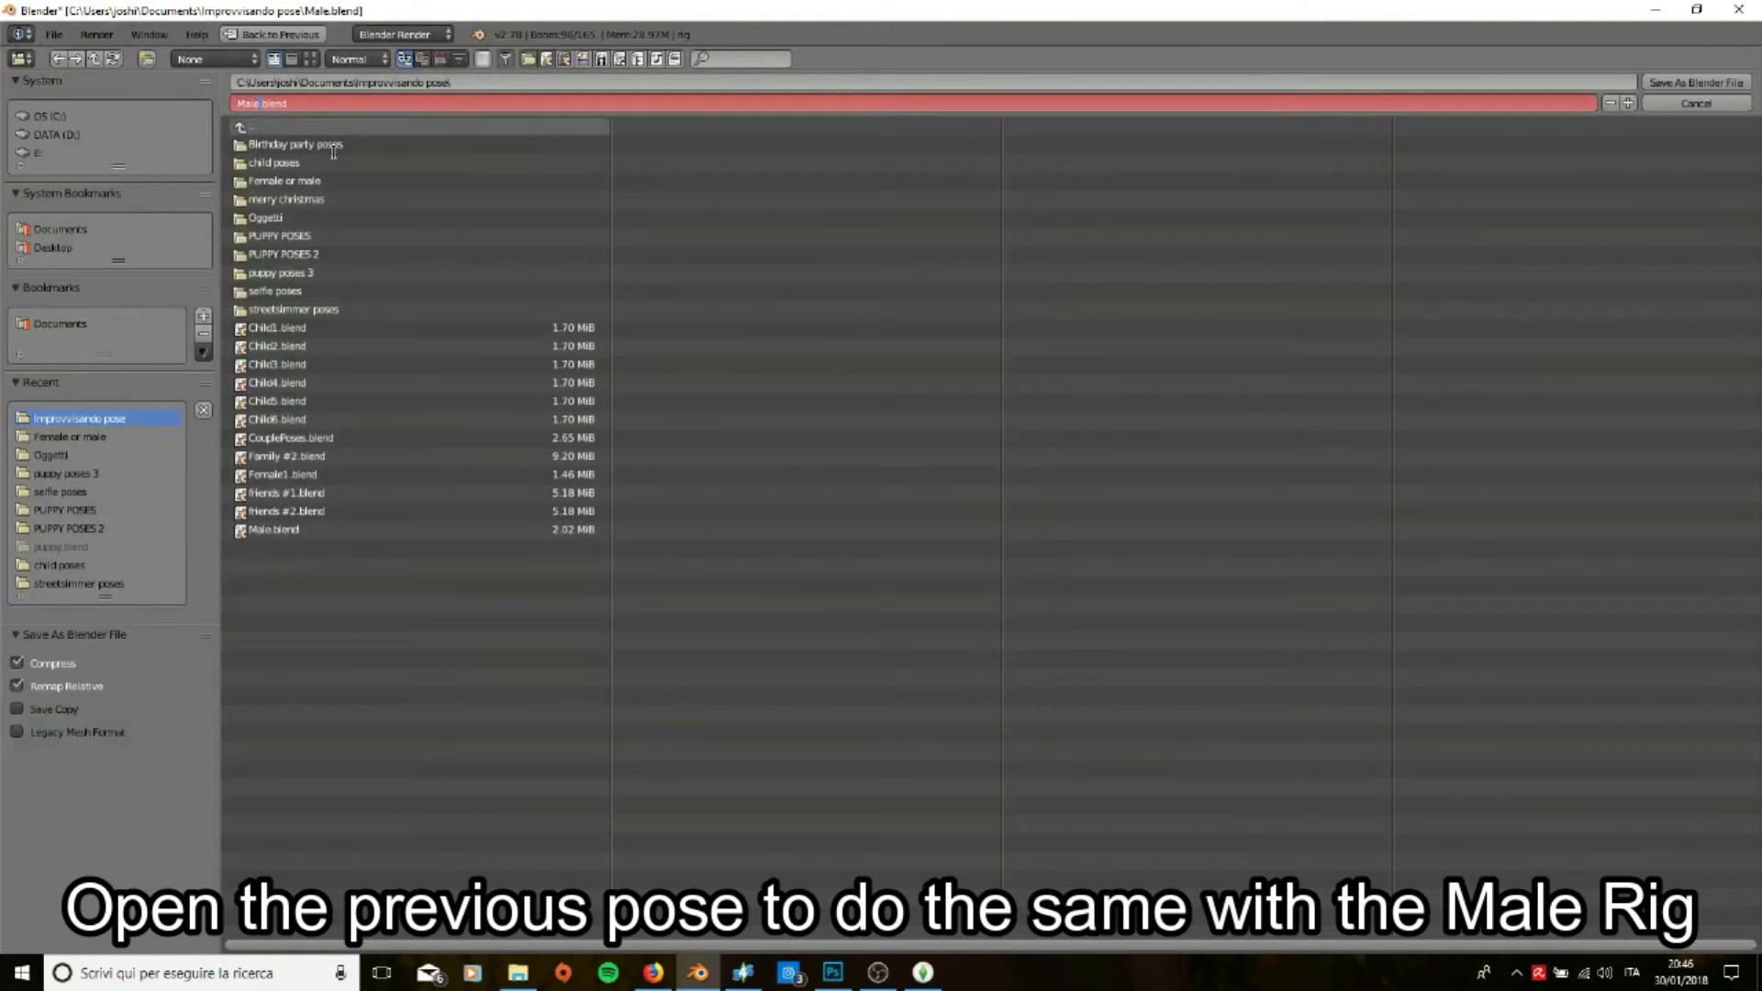
pyautogui.press('Return')
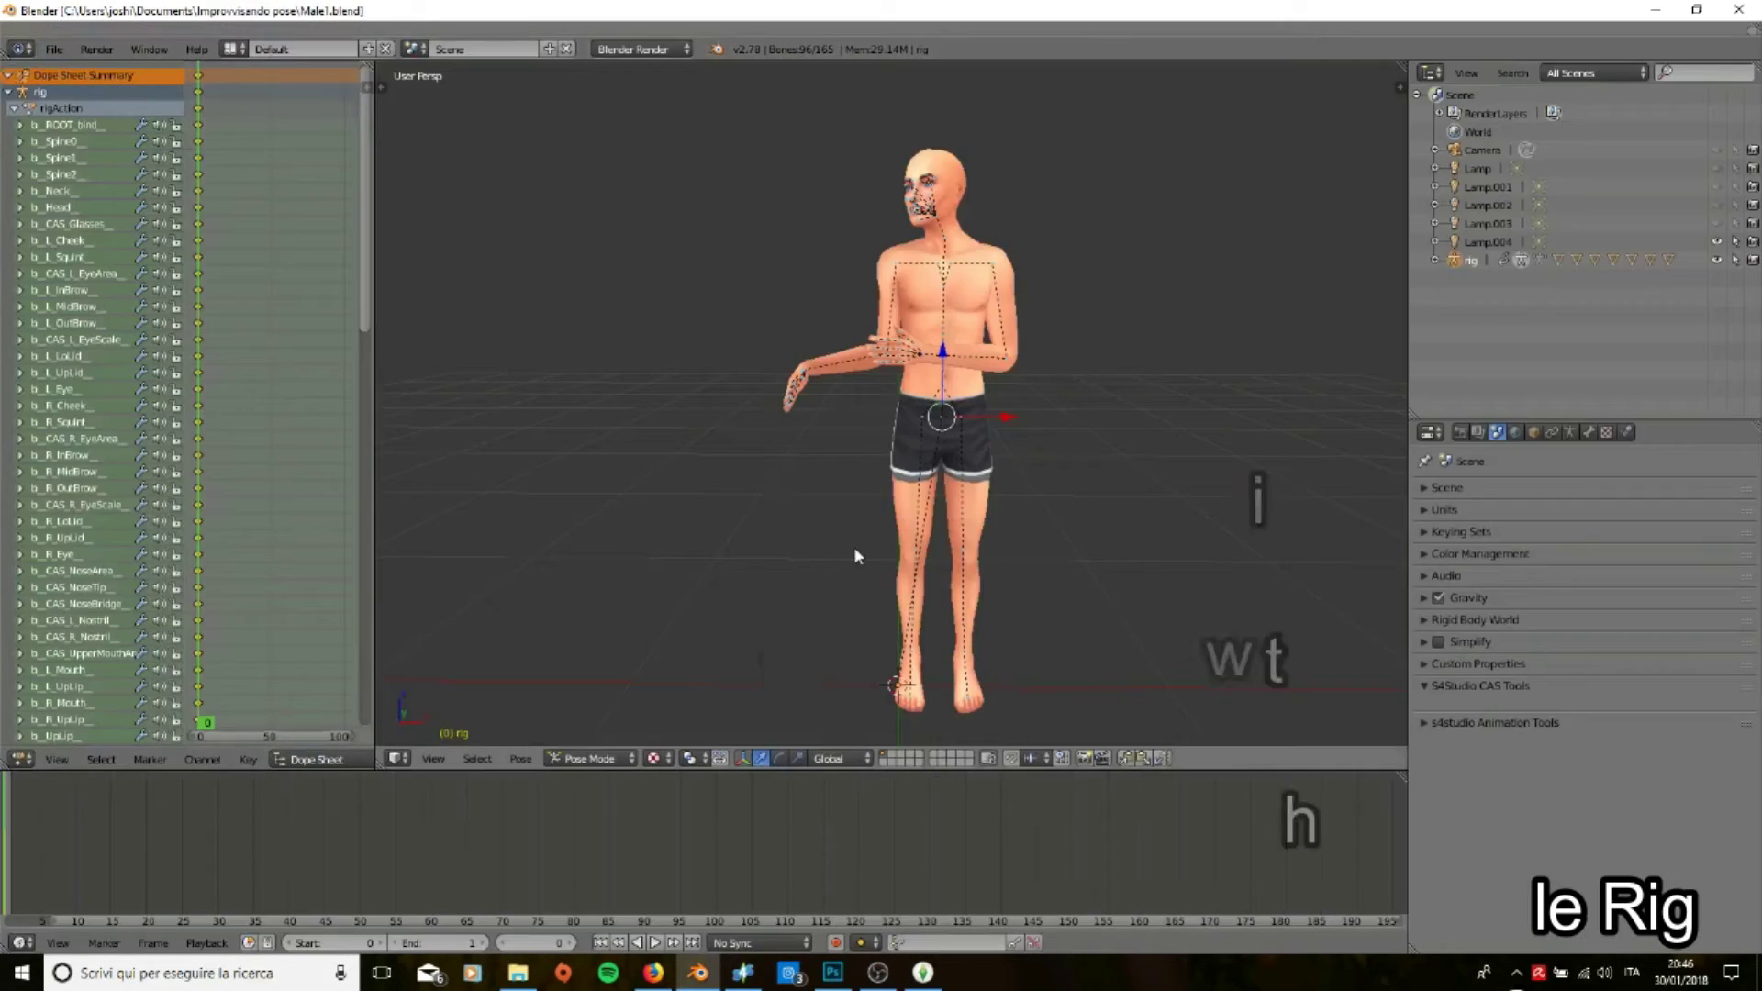
pyautogui.rightClick(721, 975)
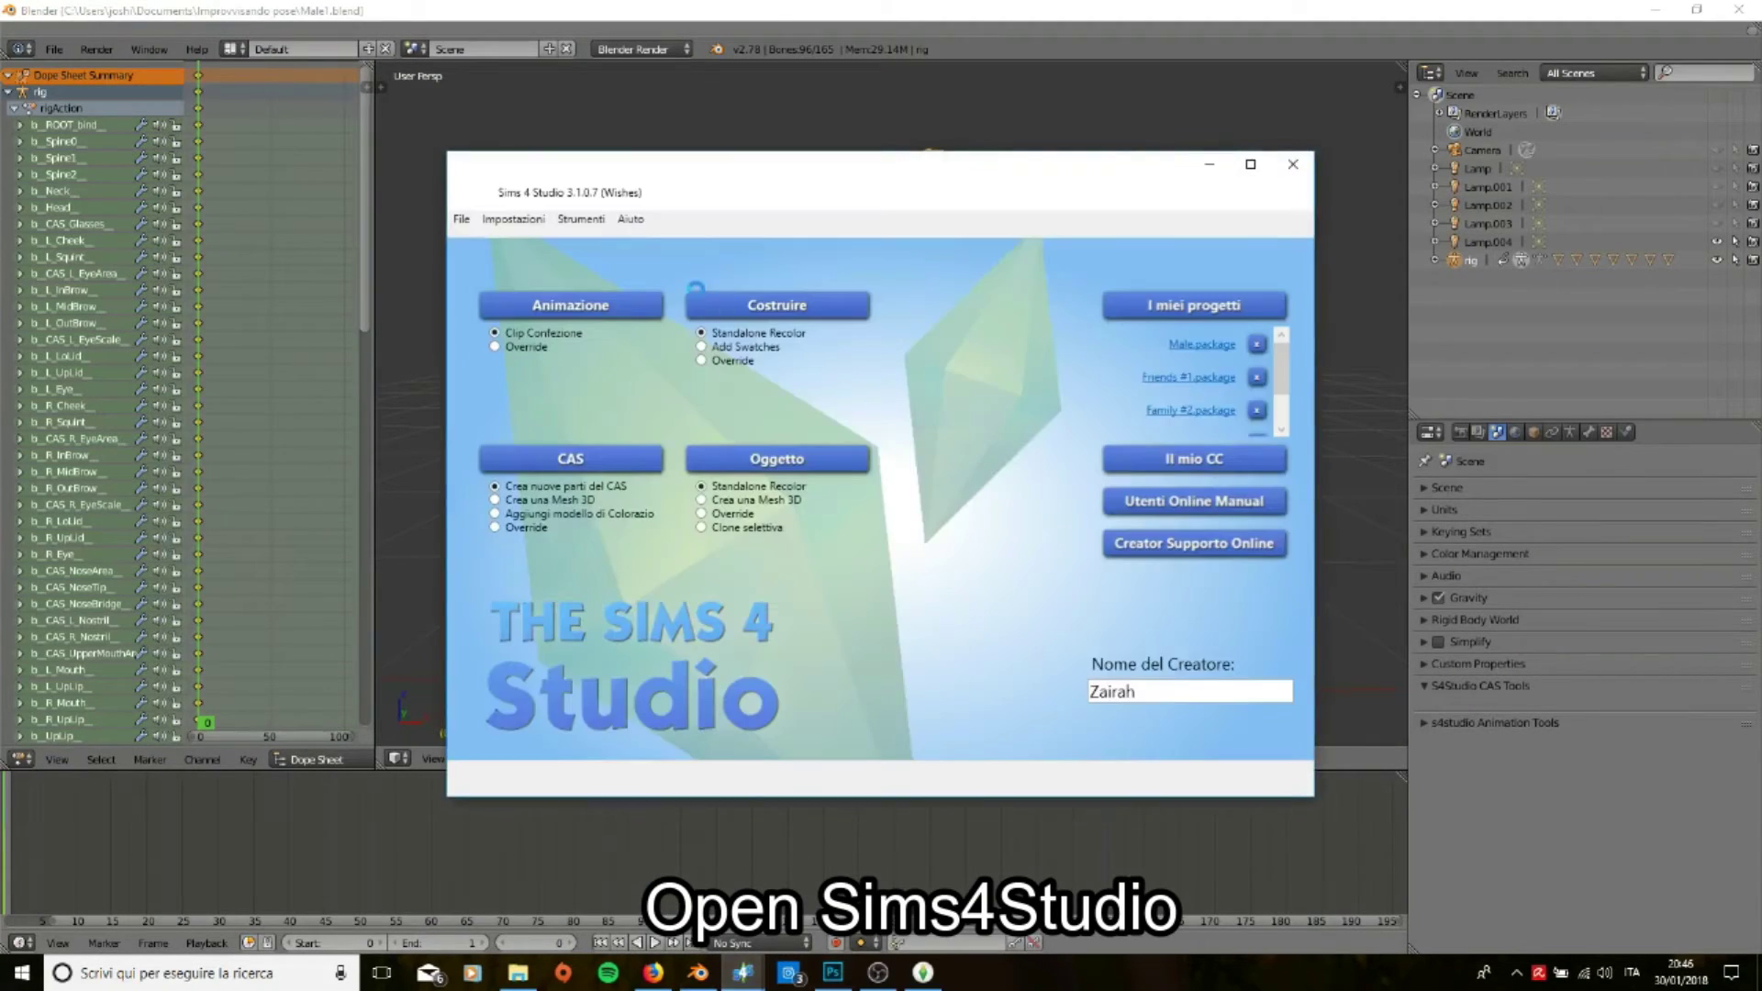
# Step: Start a new pose pack animation project saved as coupleposes.package
pyautogui.click(575, 312)
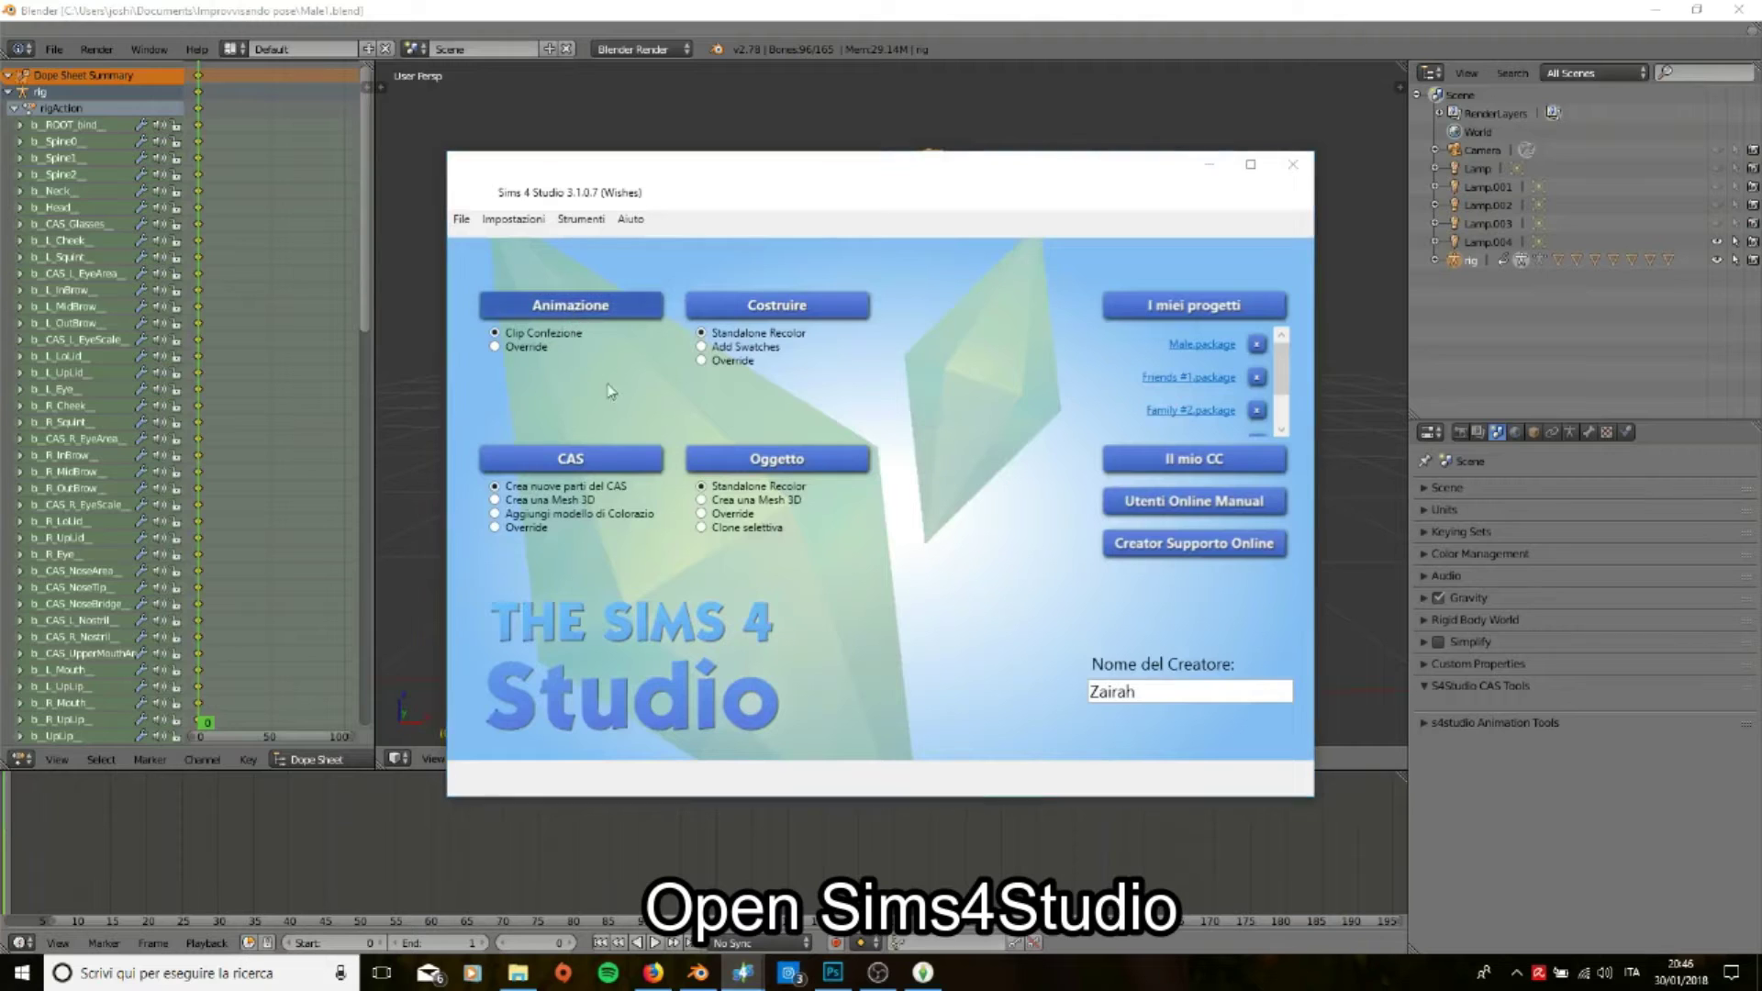
pyautogui.write('c')
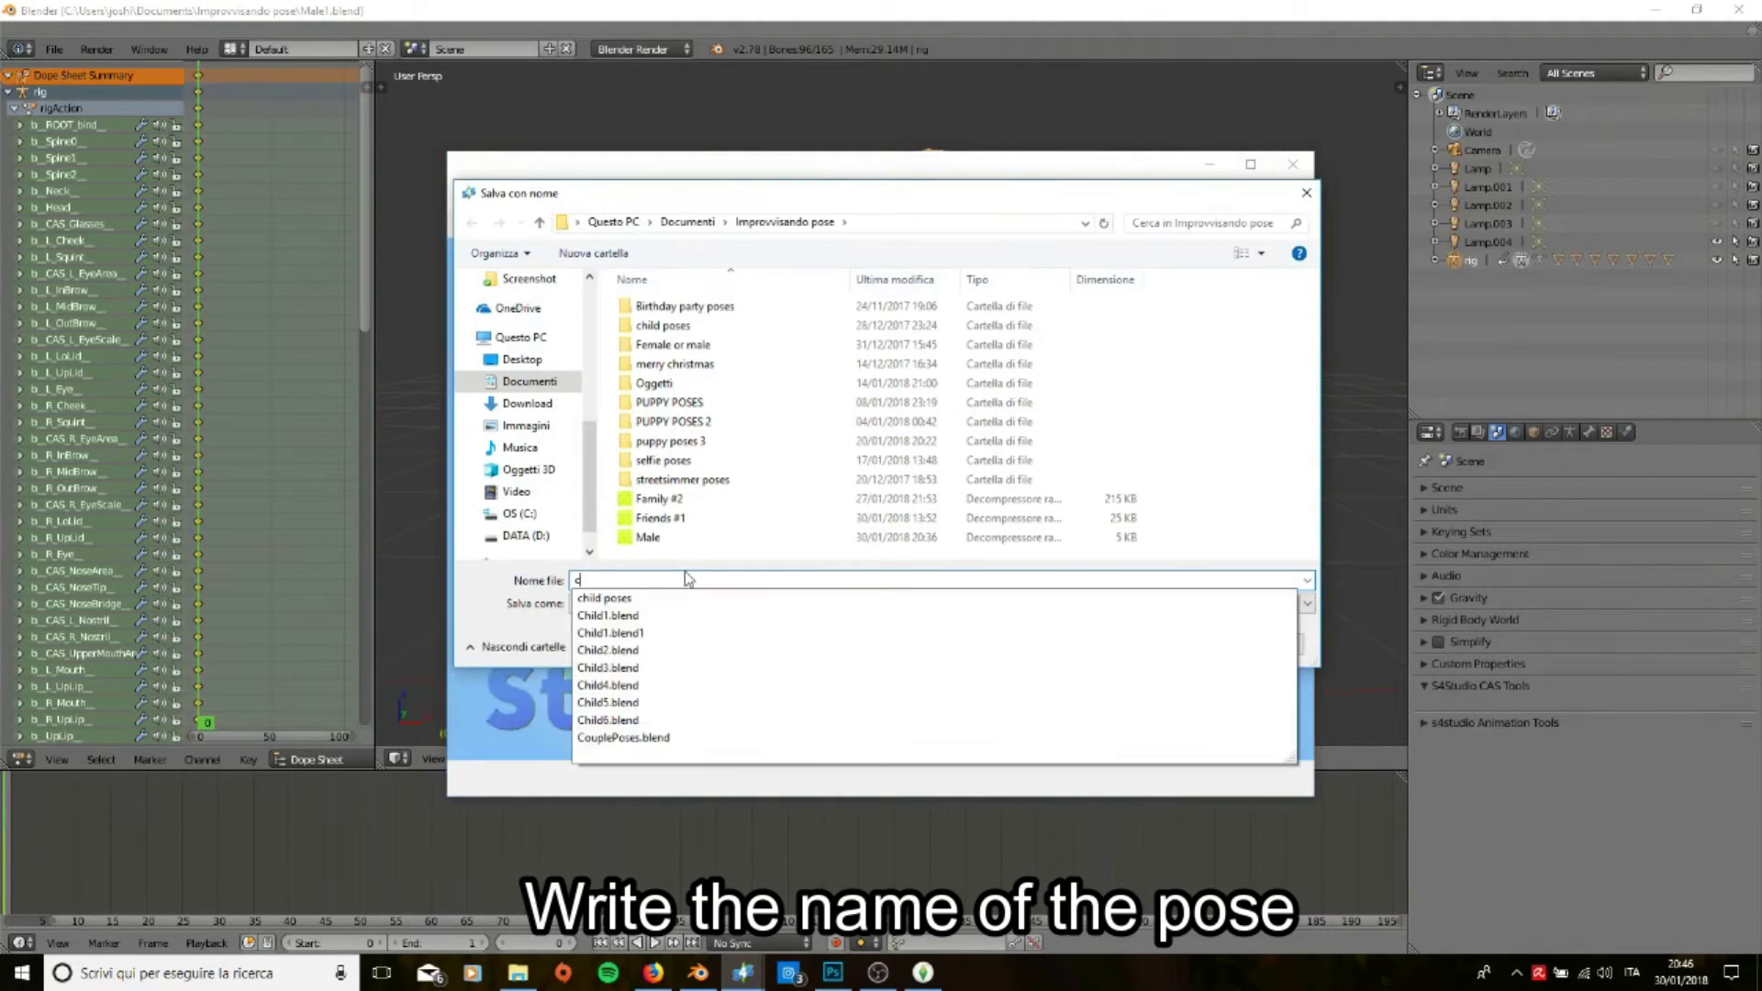
pyautogui.write('ouplepos')
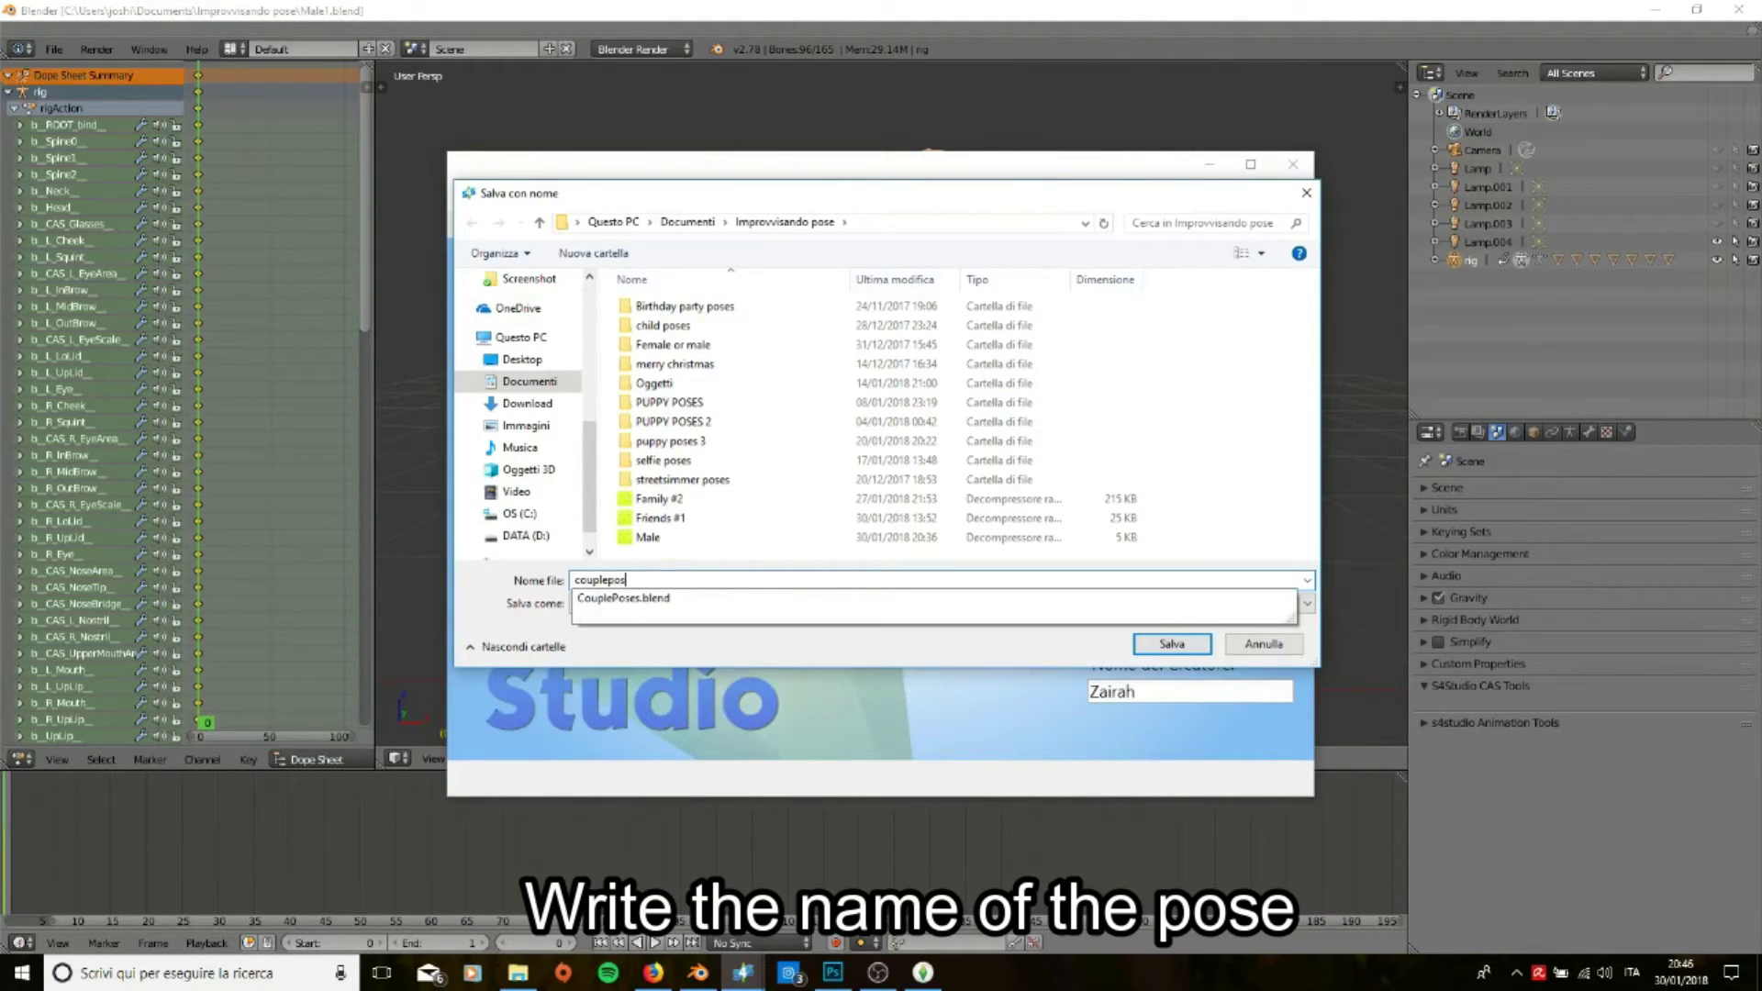
pyautogui.write('es')
pyautogui.press('Return')
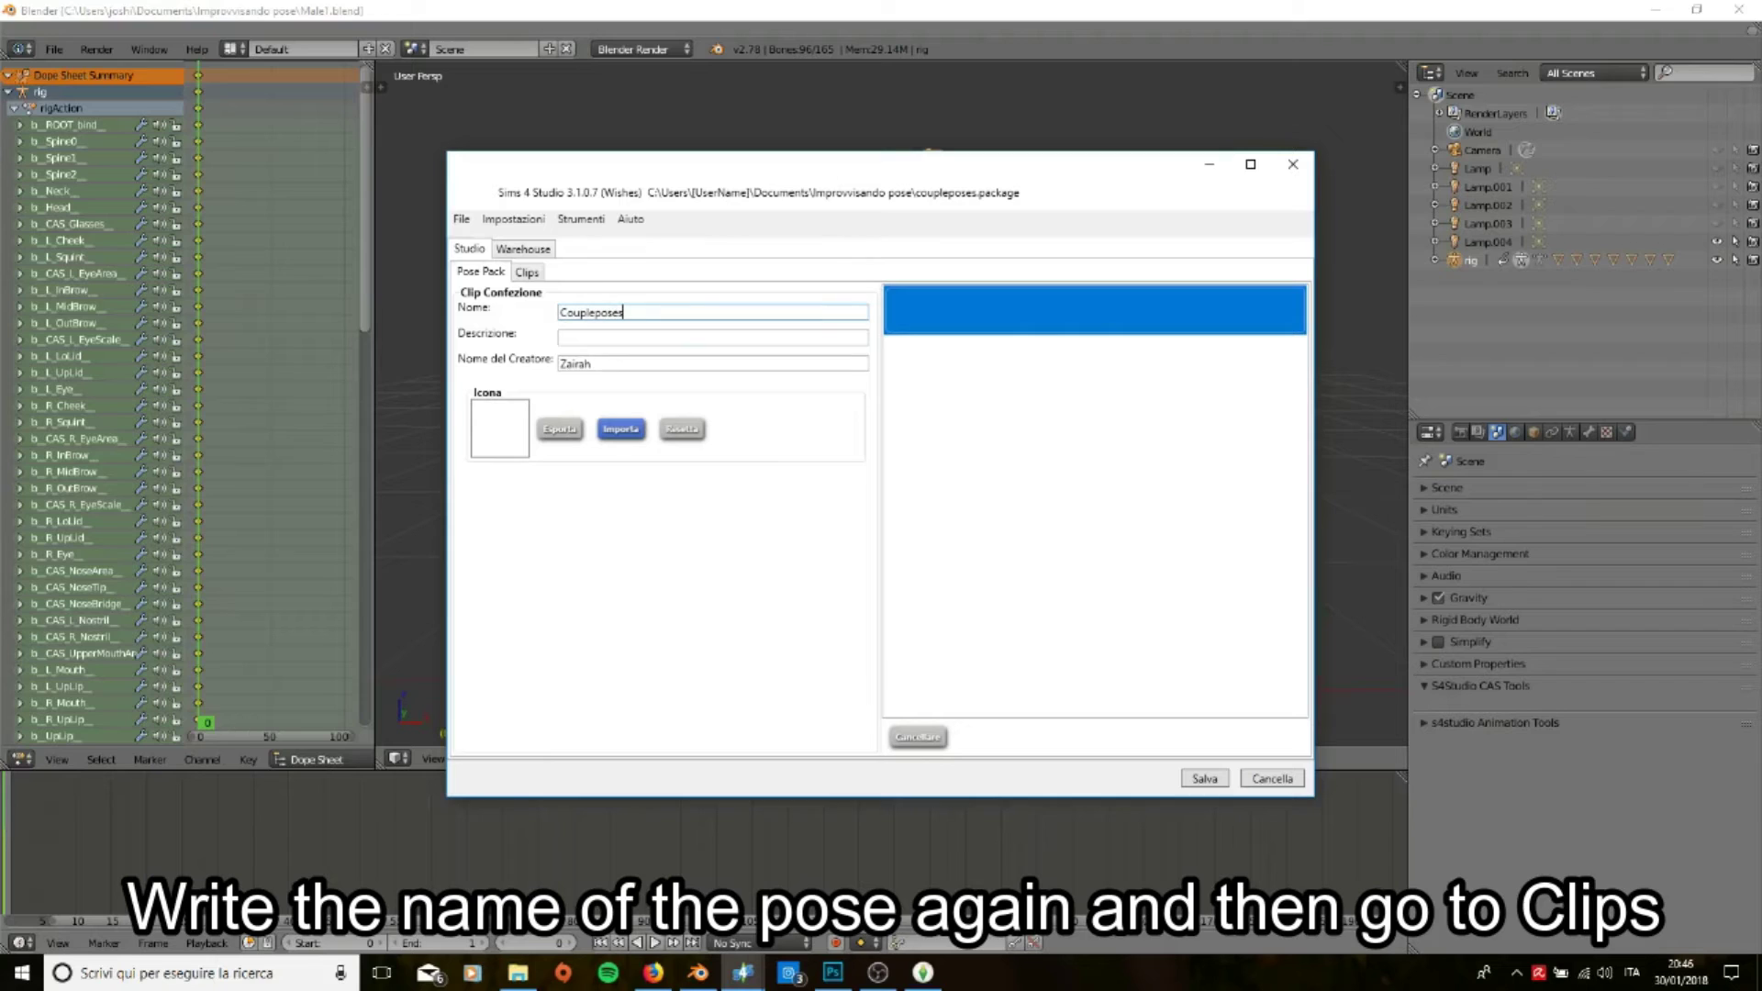
# Step: Add a second clip to the pose pack and import Female1.blend into clip 1
pyautogui.click(527, 273)
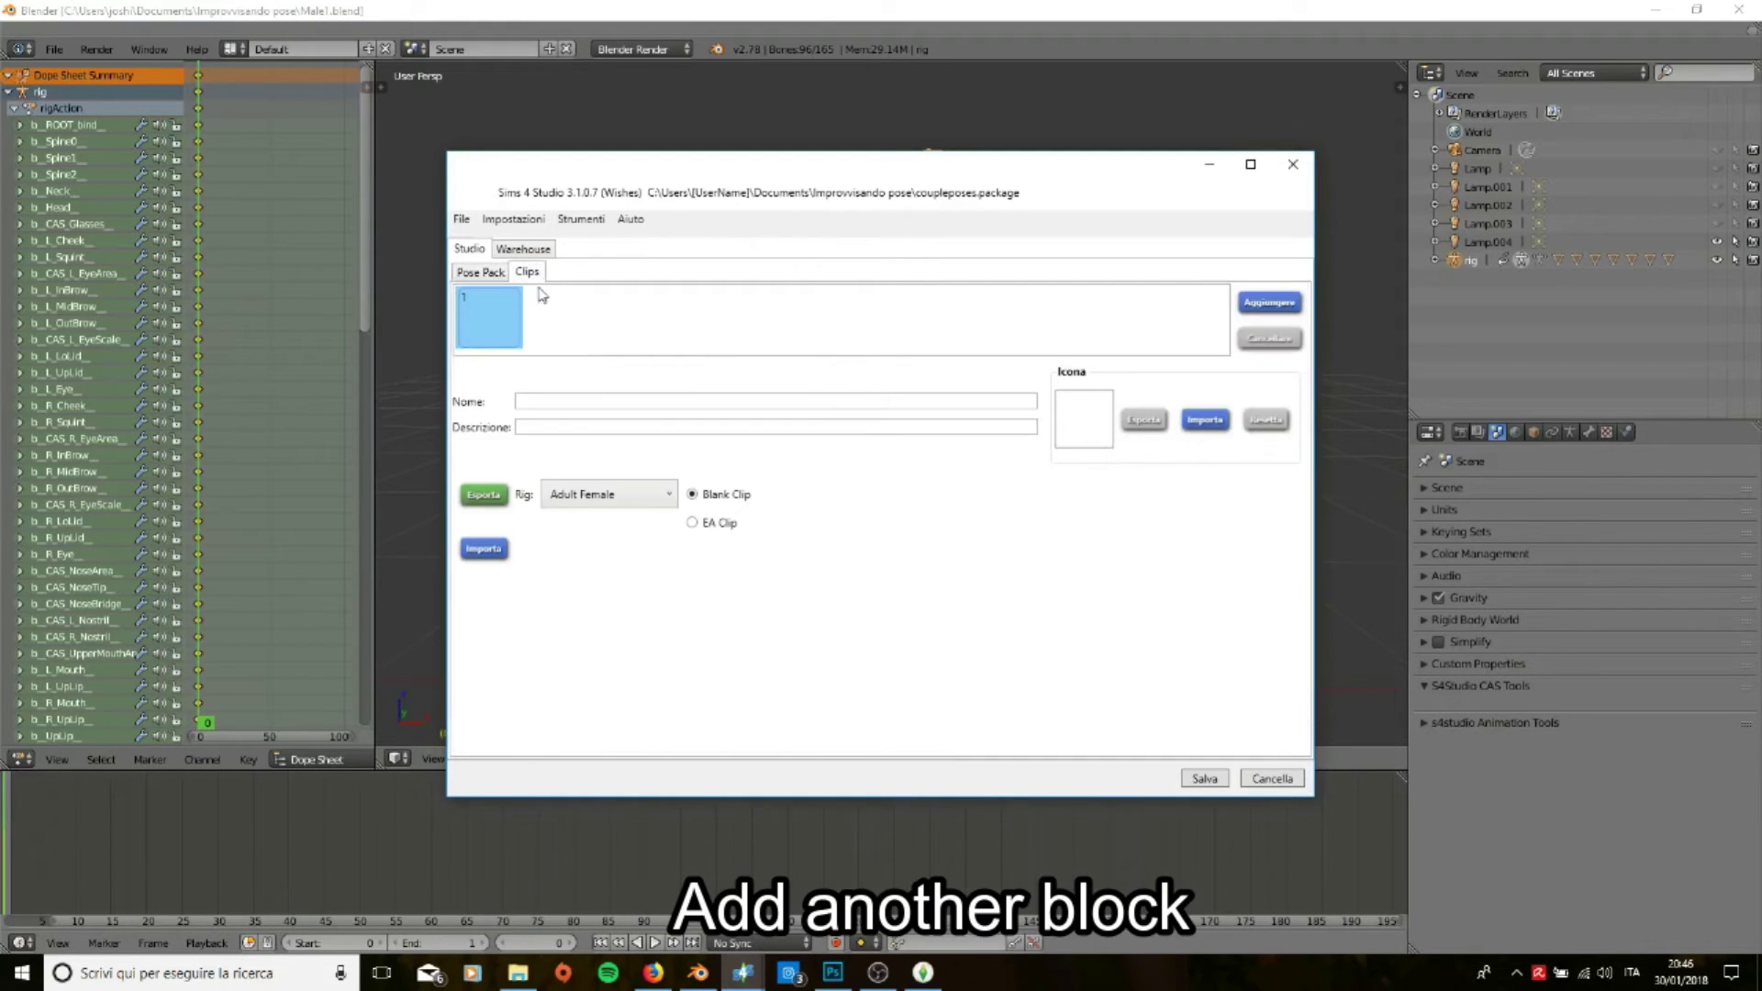
pyautogui.click(1283, 304)
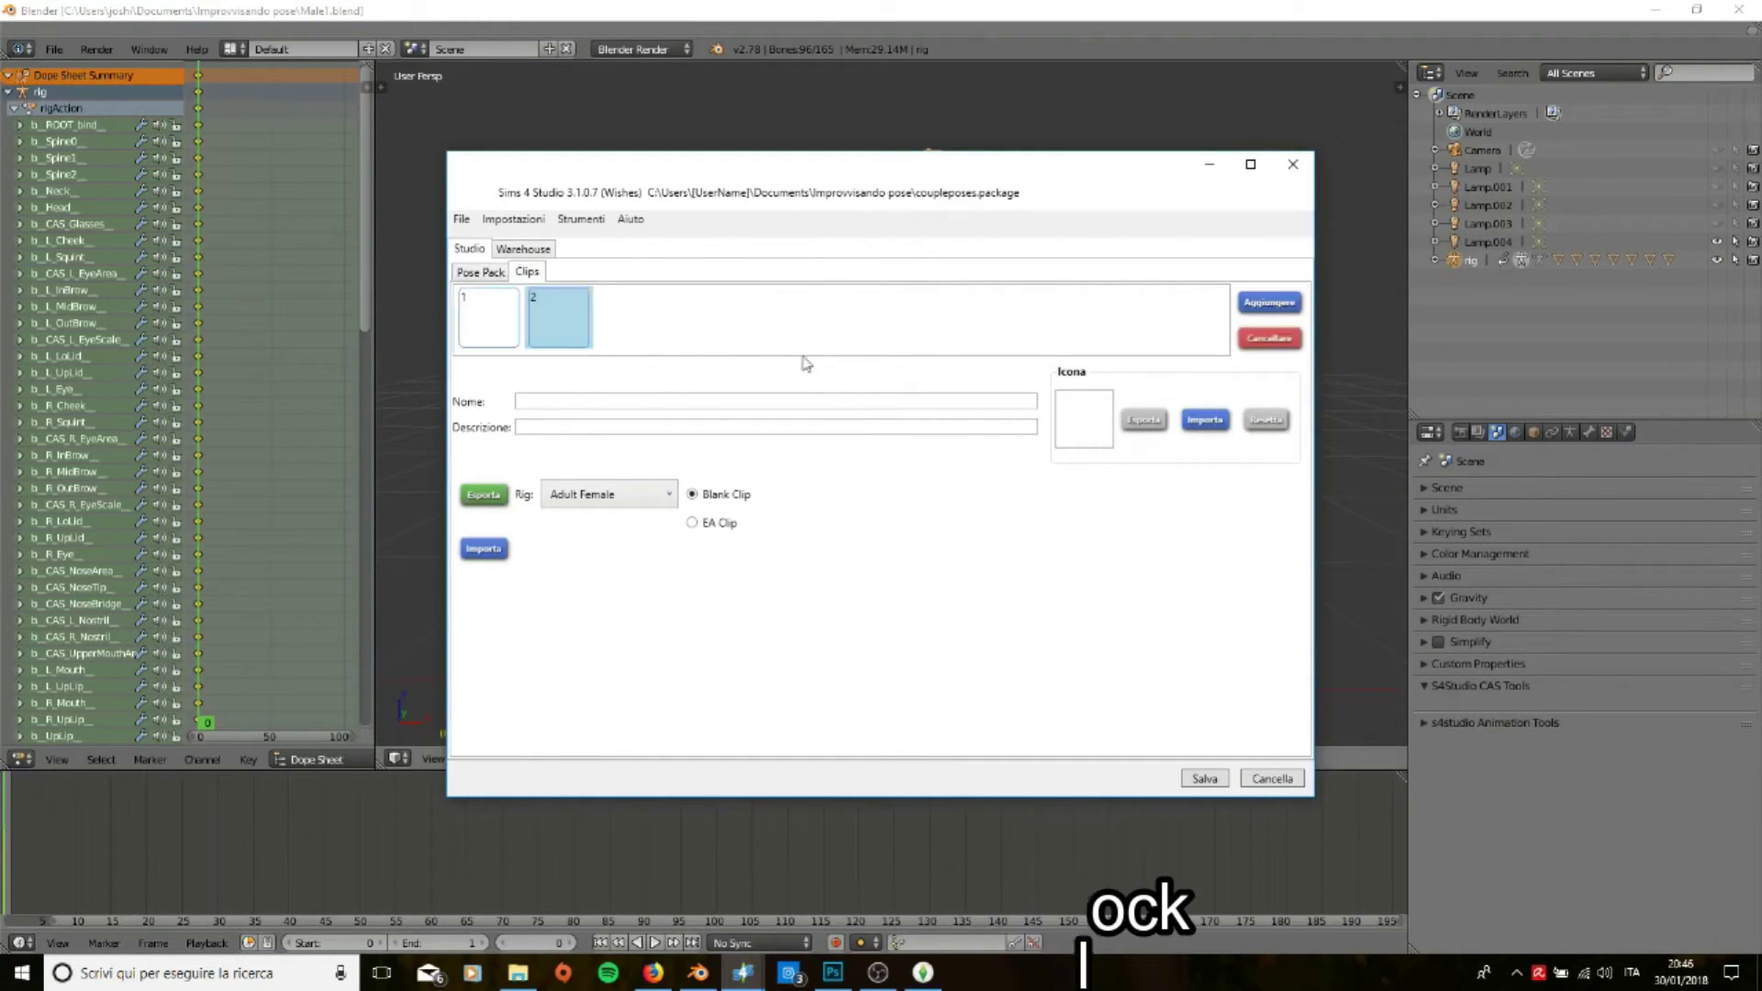
pyautogui.click(493, 551)
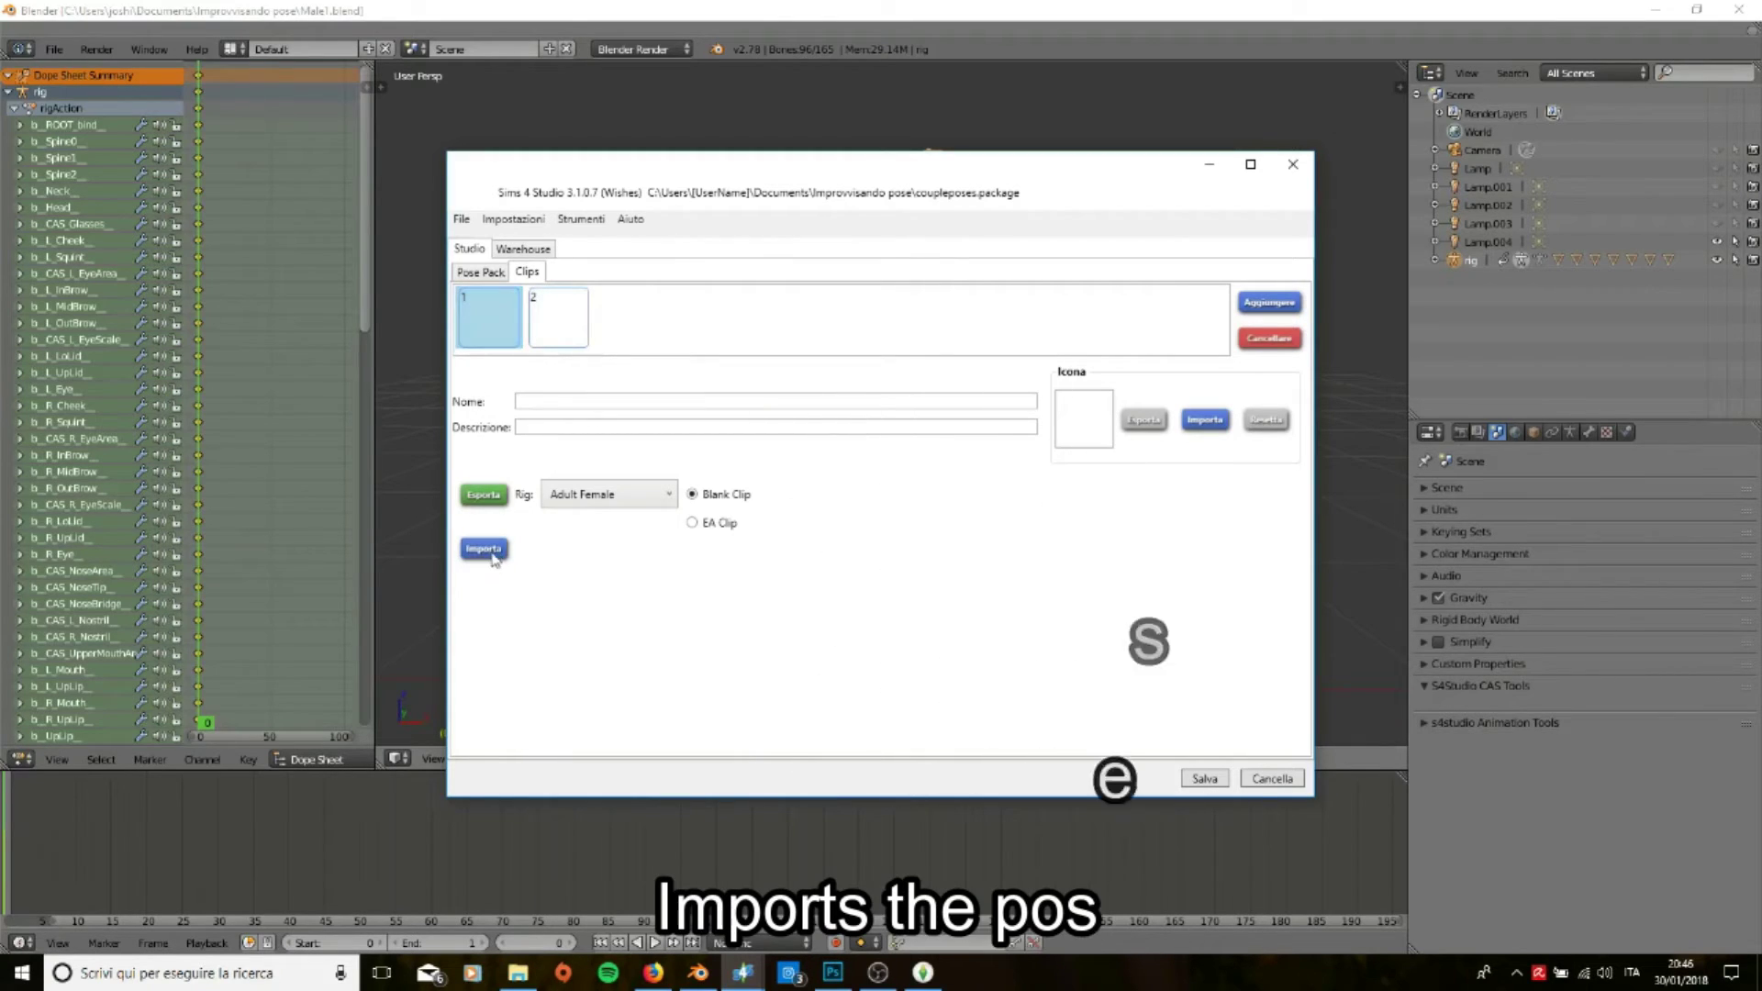
pyautogui.scroll(-3, 688, 524)
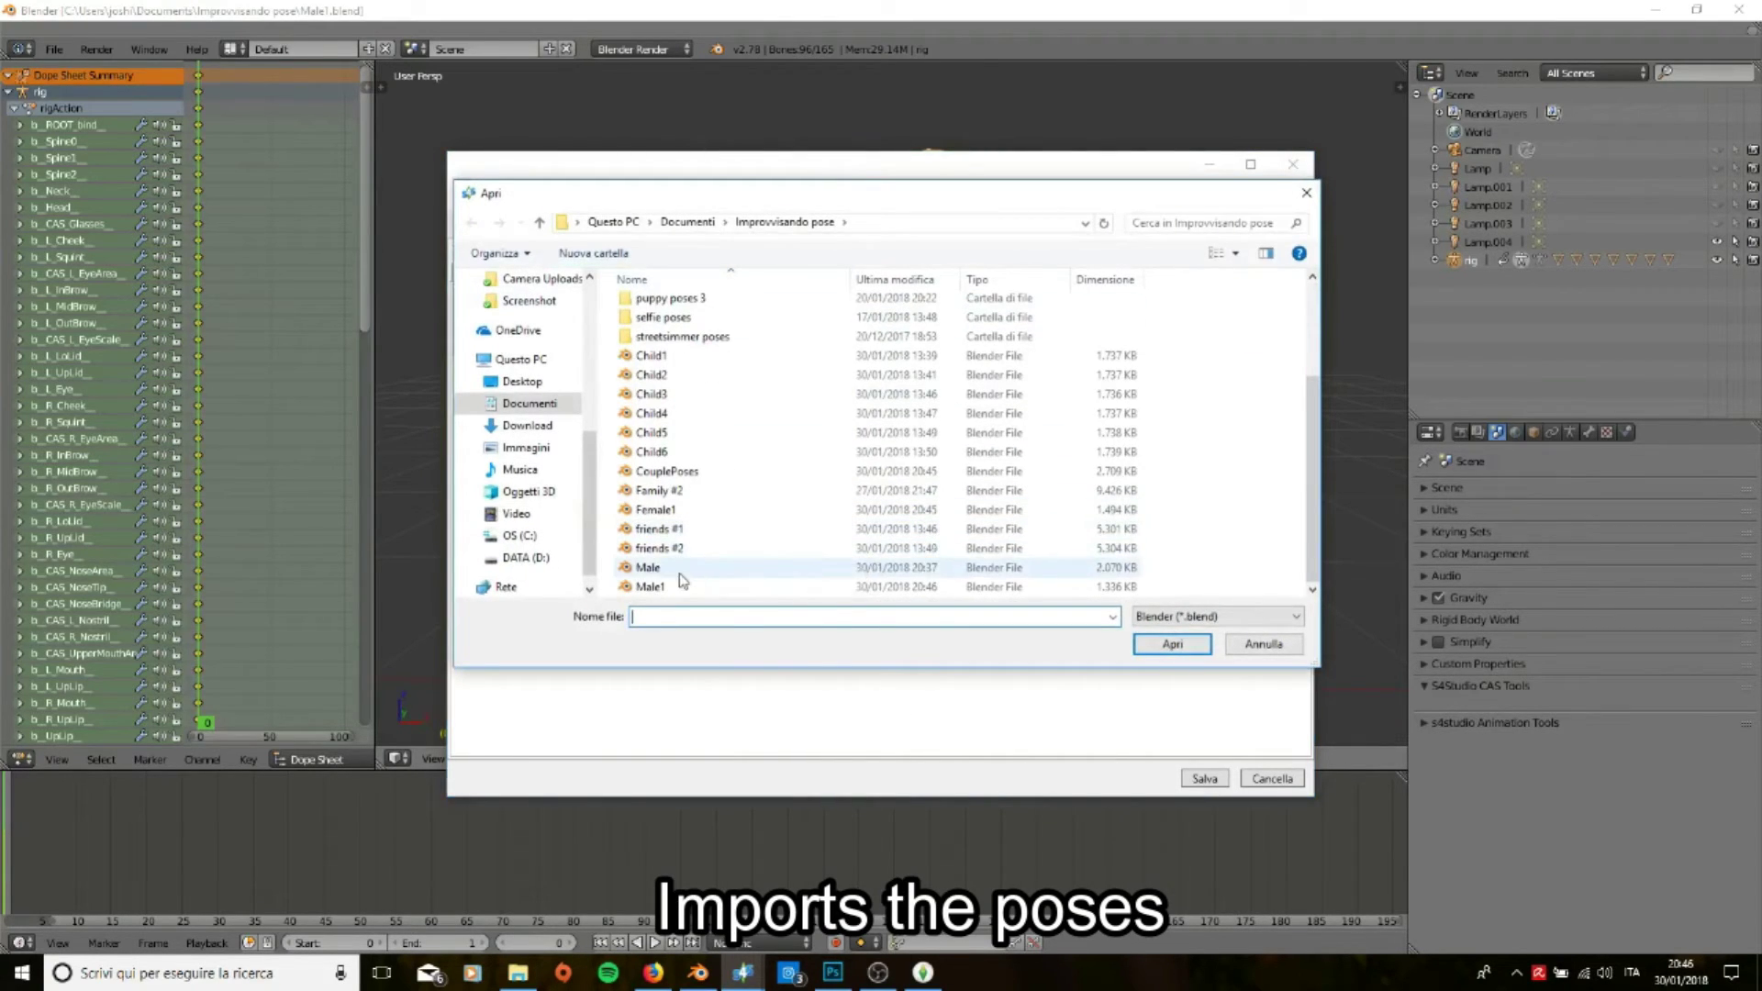
pyautogui.click(678, 516)
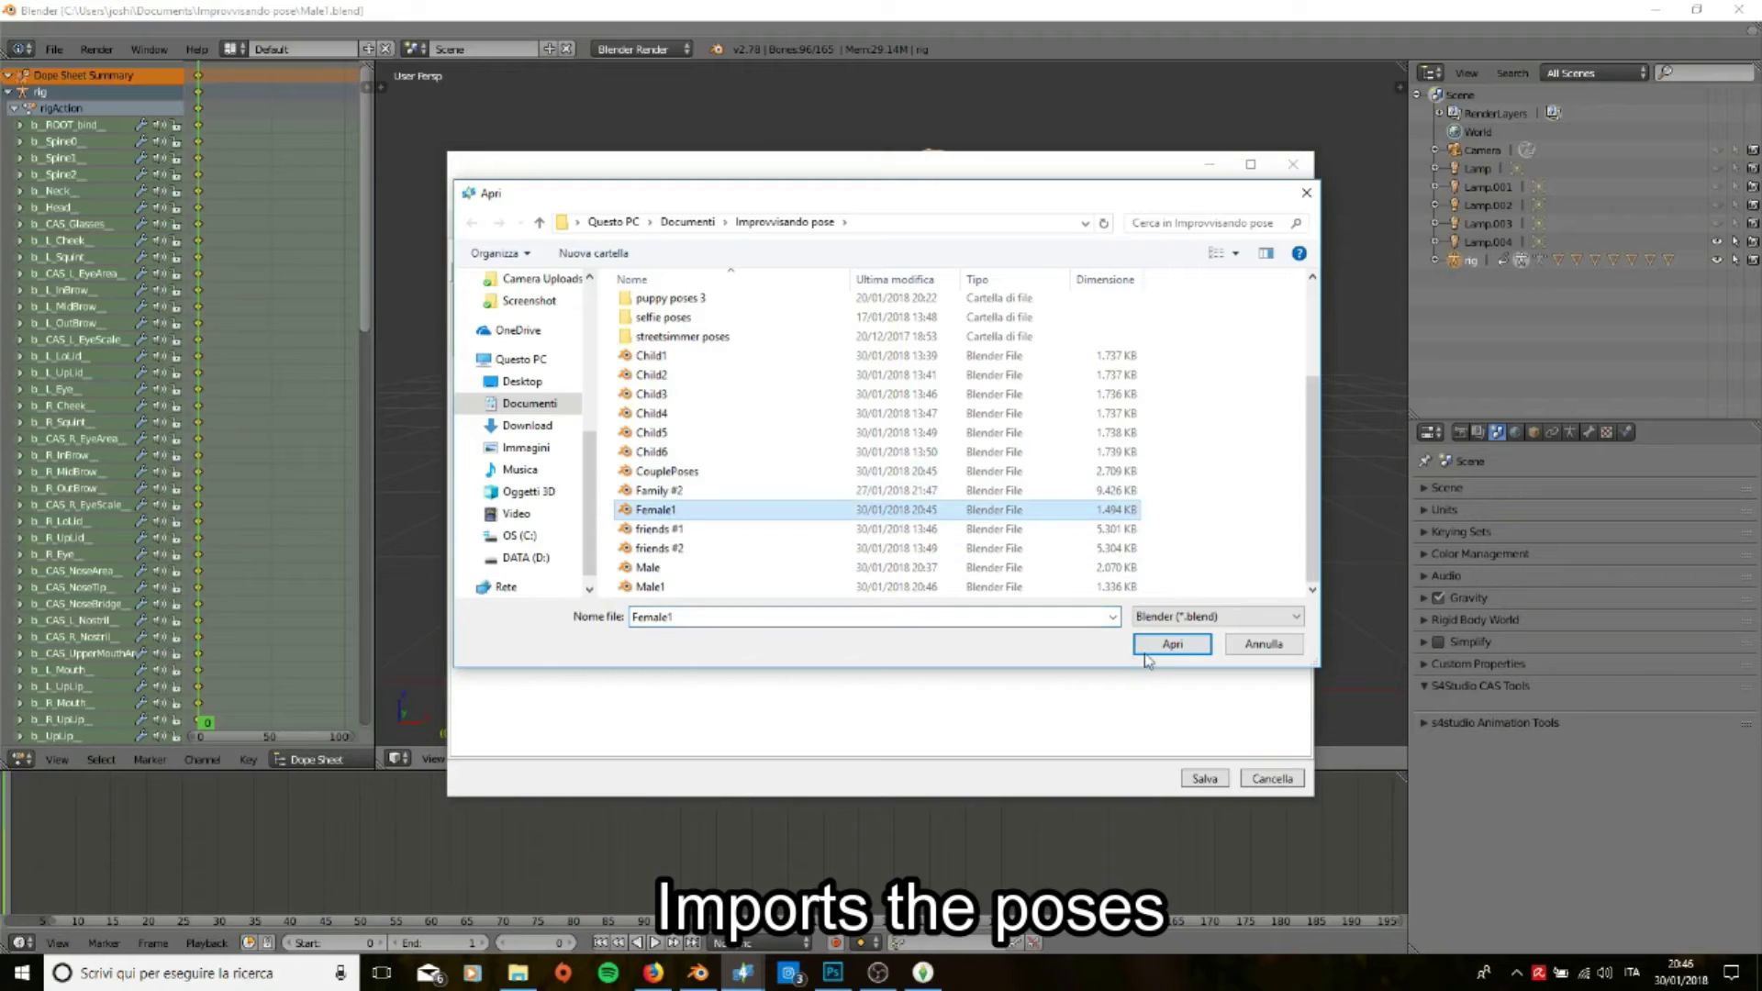
pyautogui.click(1173, 643)
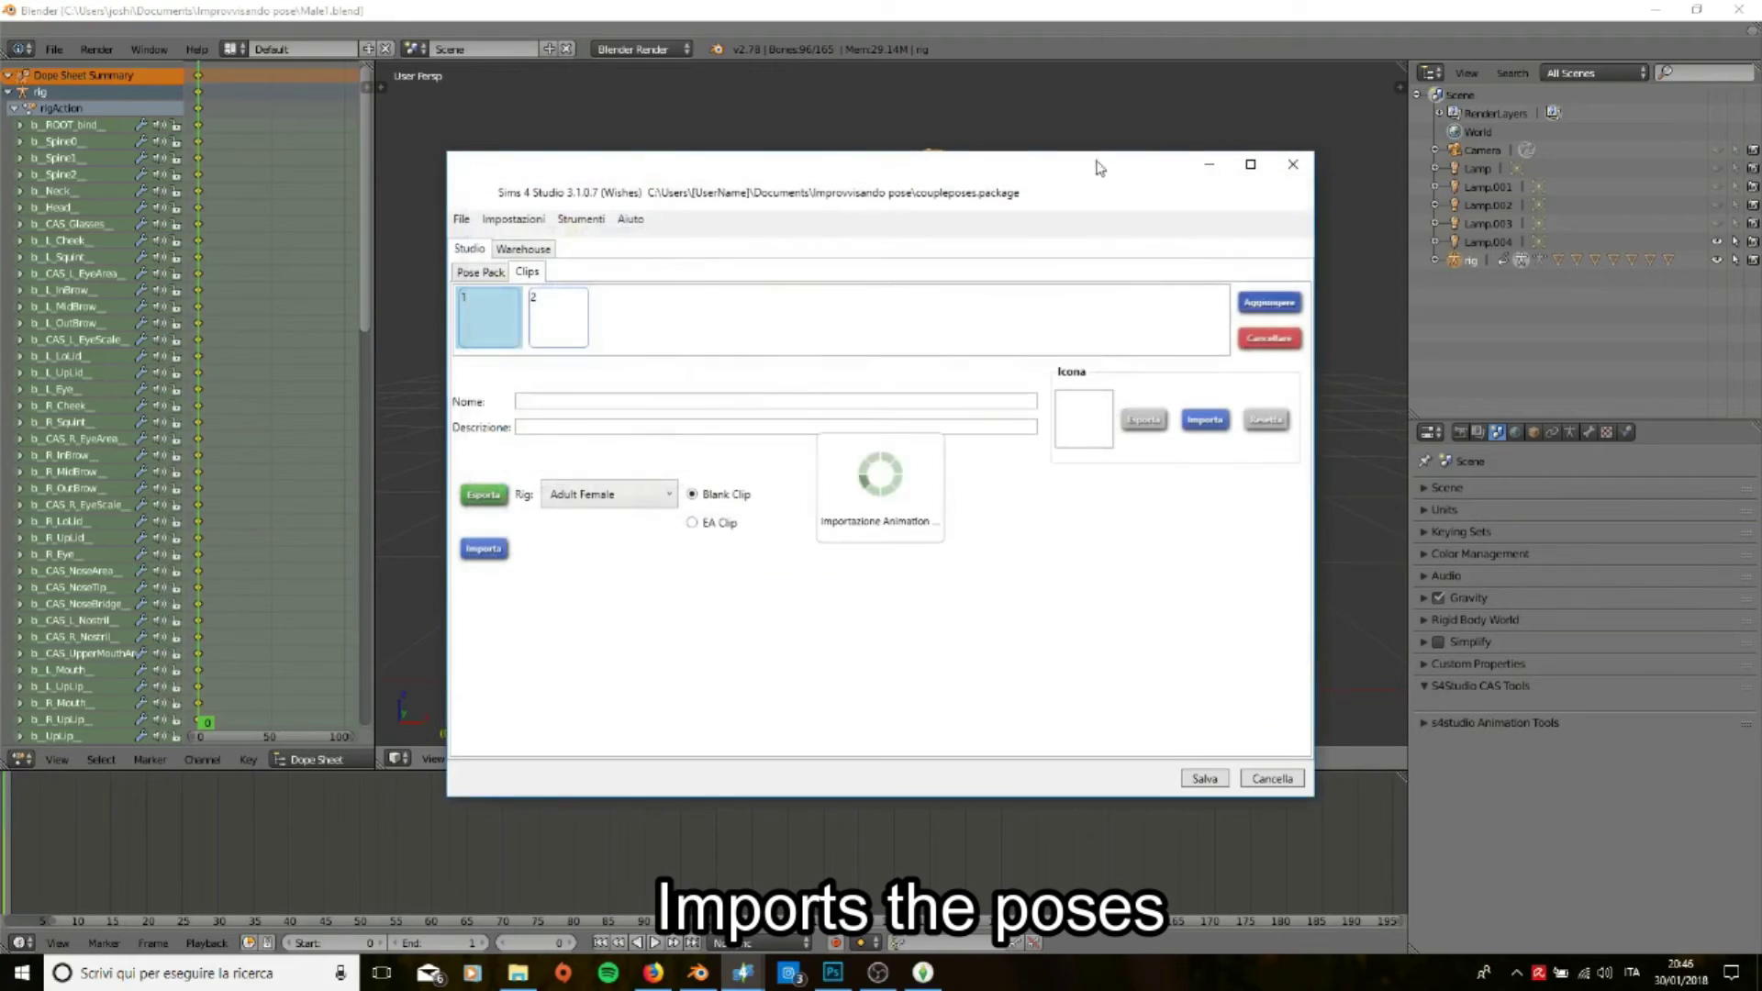
# Step: Import Male1.blend into clip 2
pyautogui.click(570, 339)
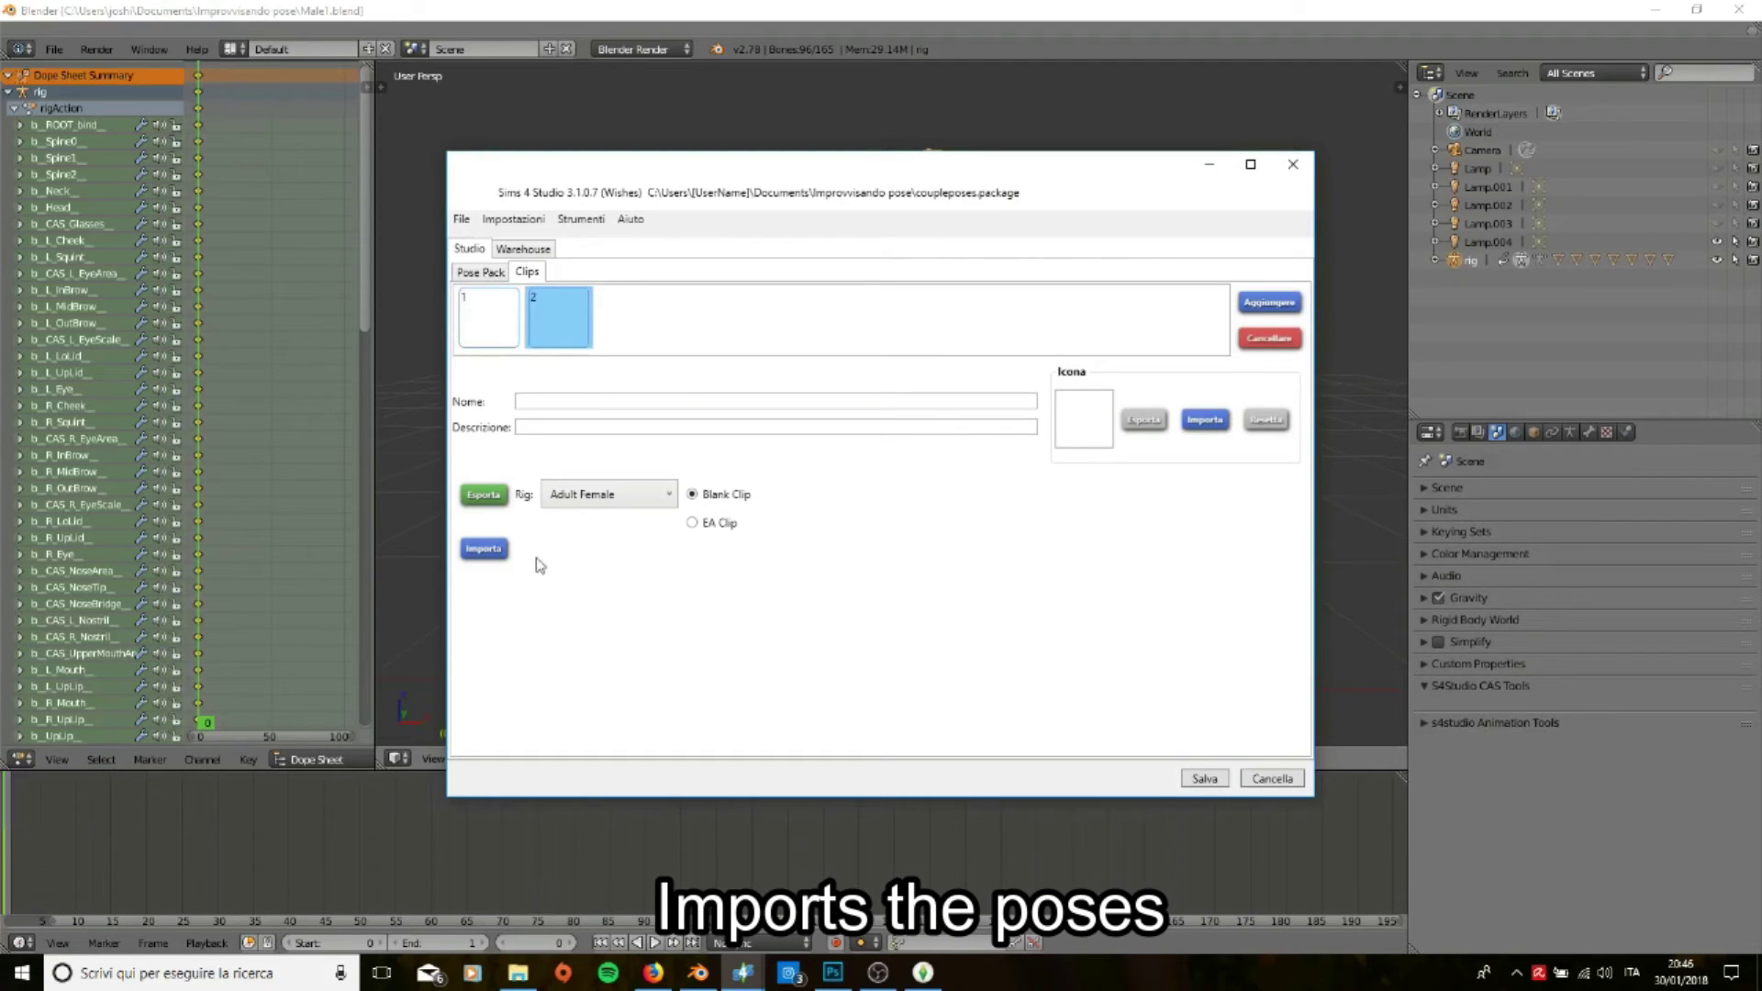
pyautogui.click(489, 558)
pyautogui.scroll(-5, 675, 587)
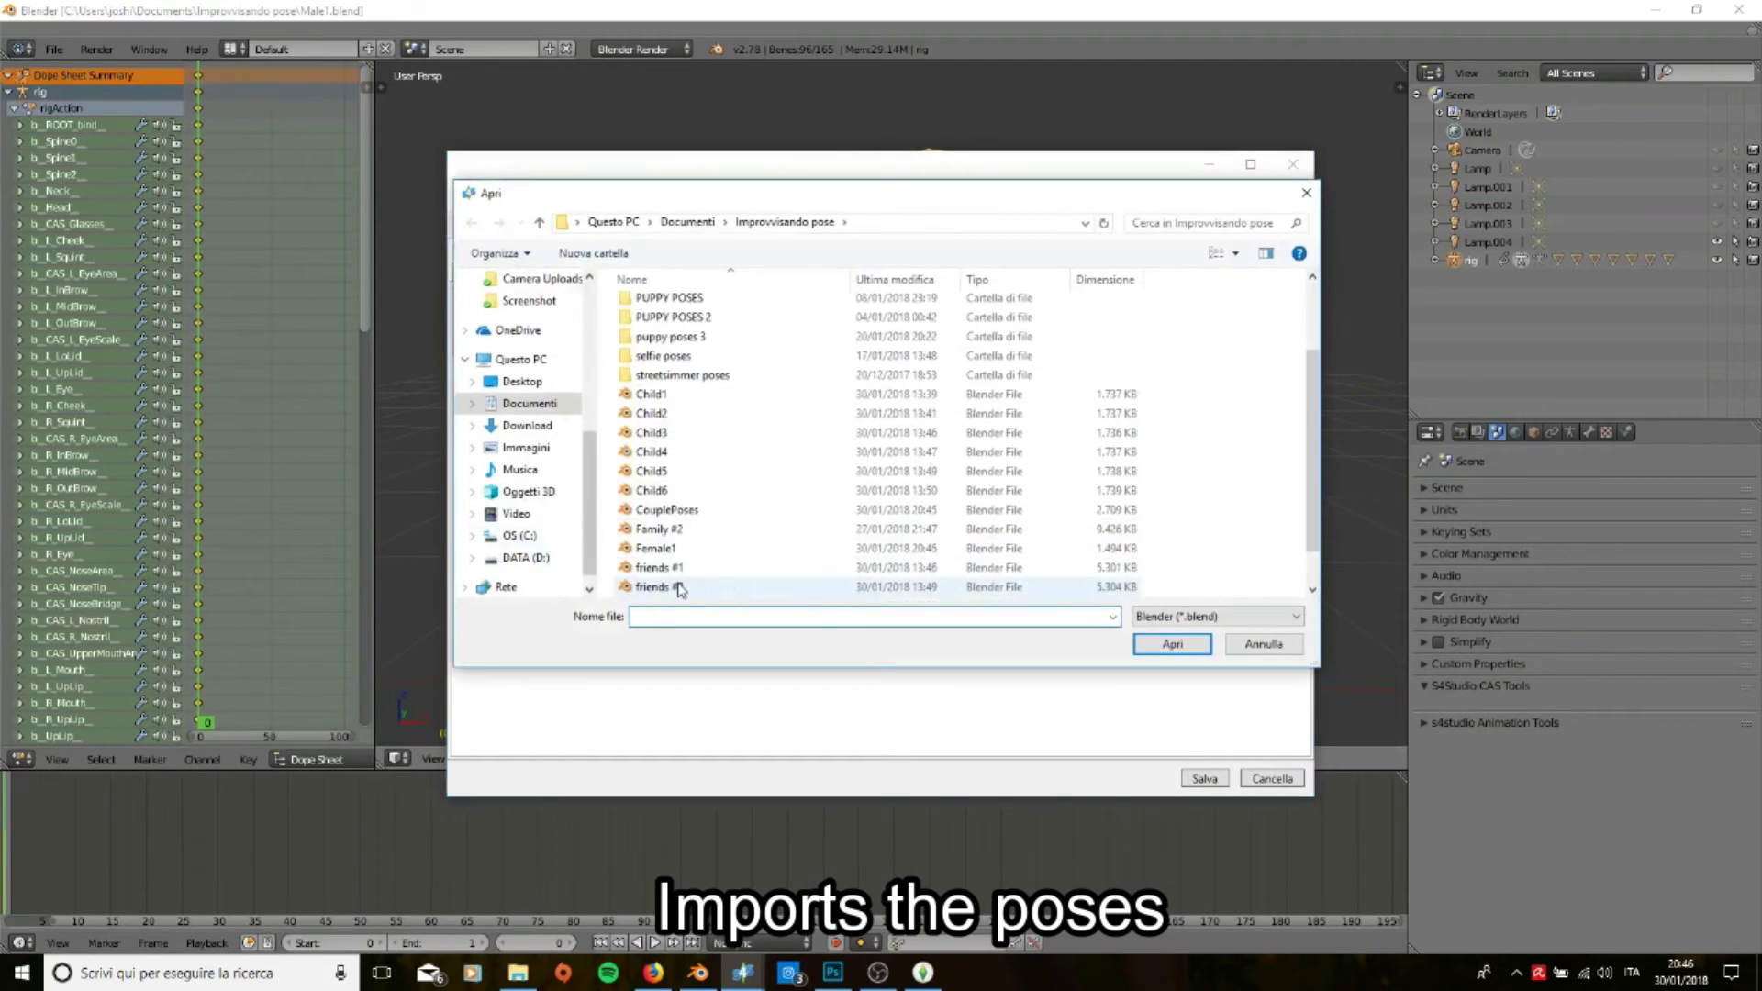
pyautogui.click(675, 587)
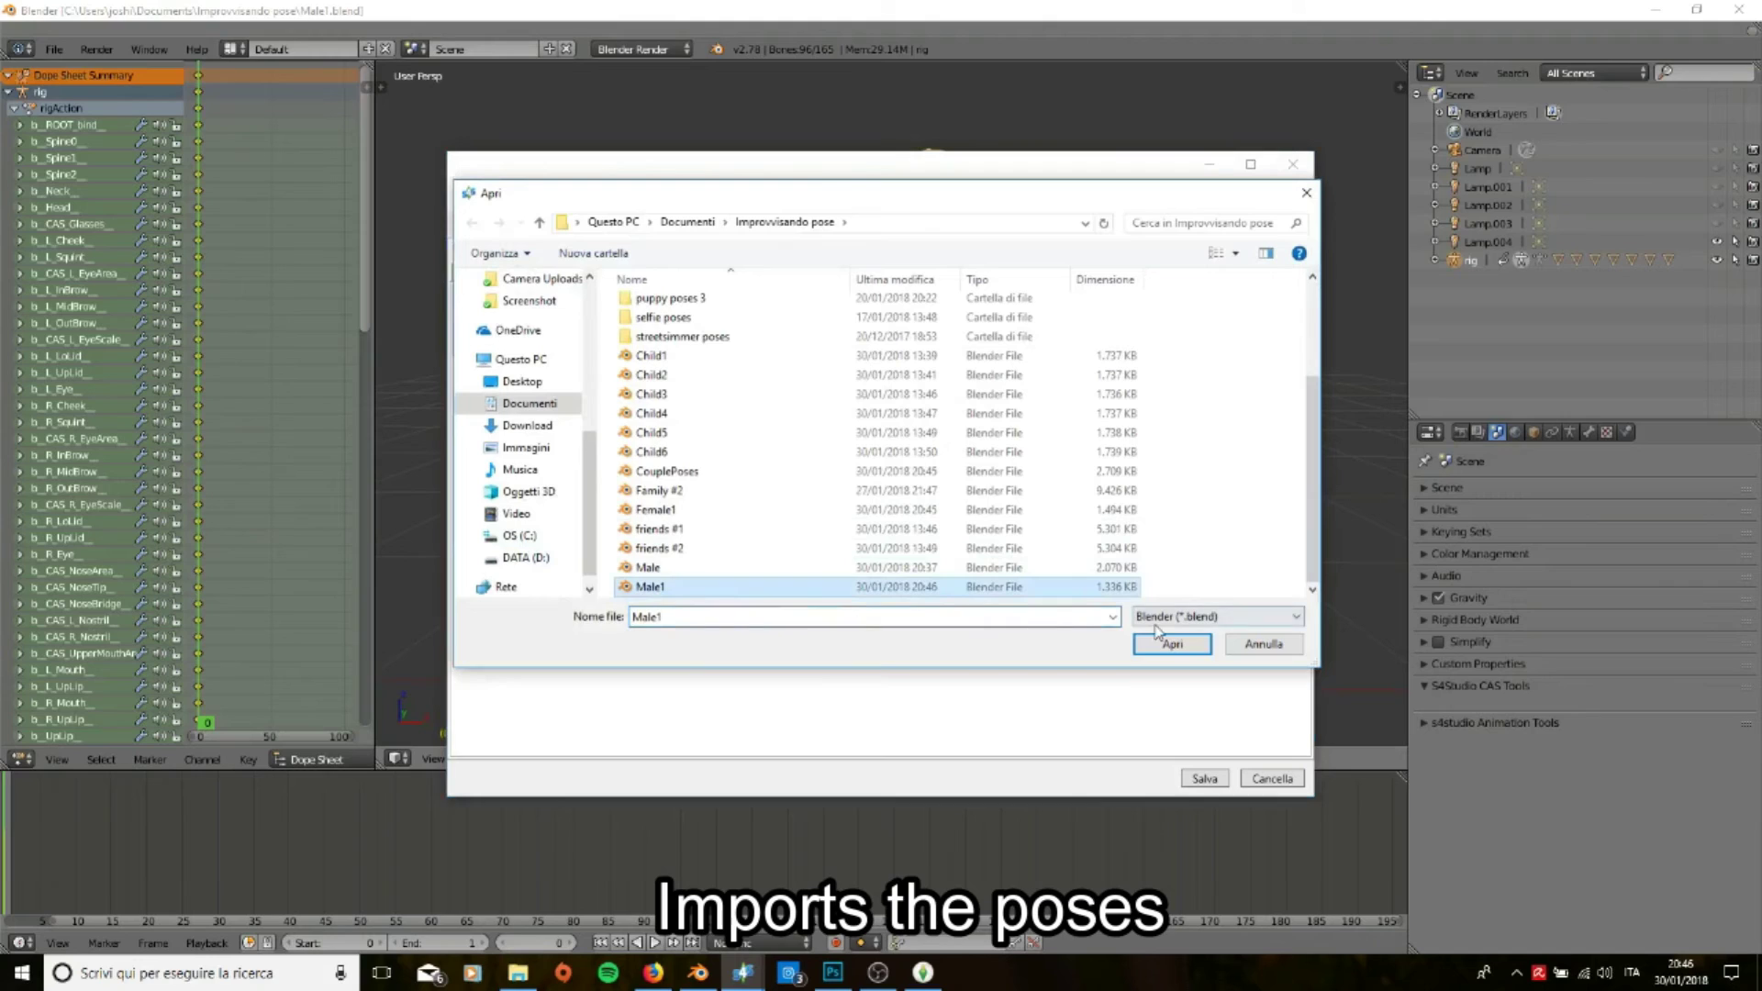
pyautogui.click(1157, 646)
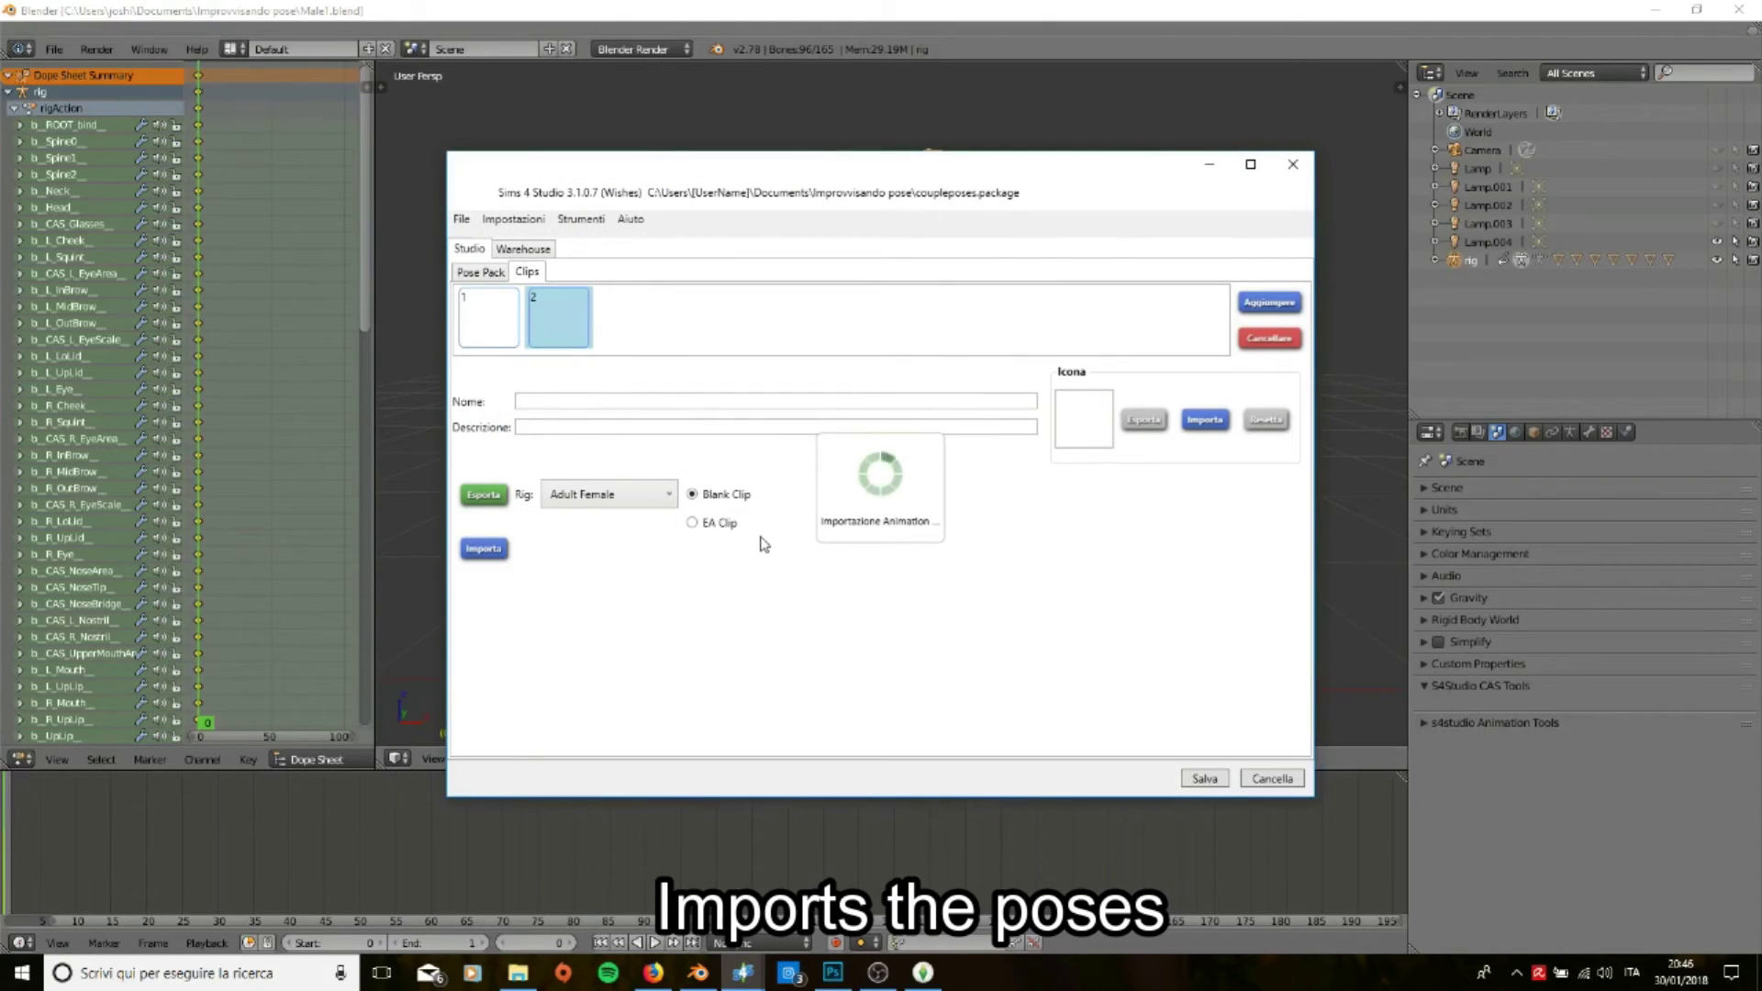
# Step: Name clip 1 Female and clip 2 Male, then save coupleposes.package
pyautogui.click(489, 317)
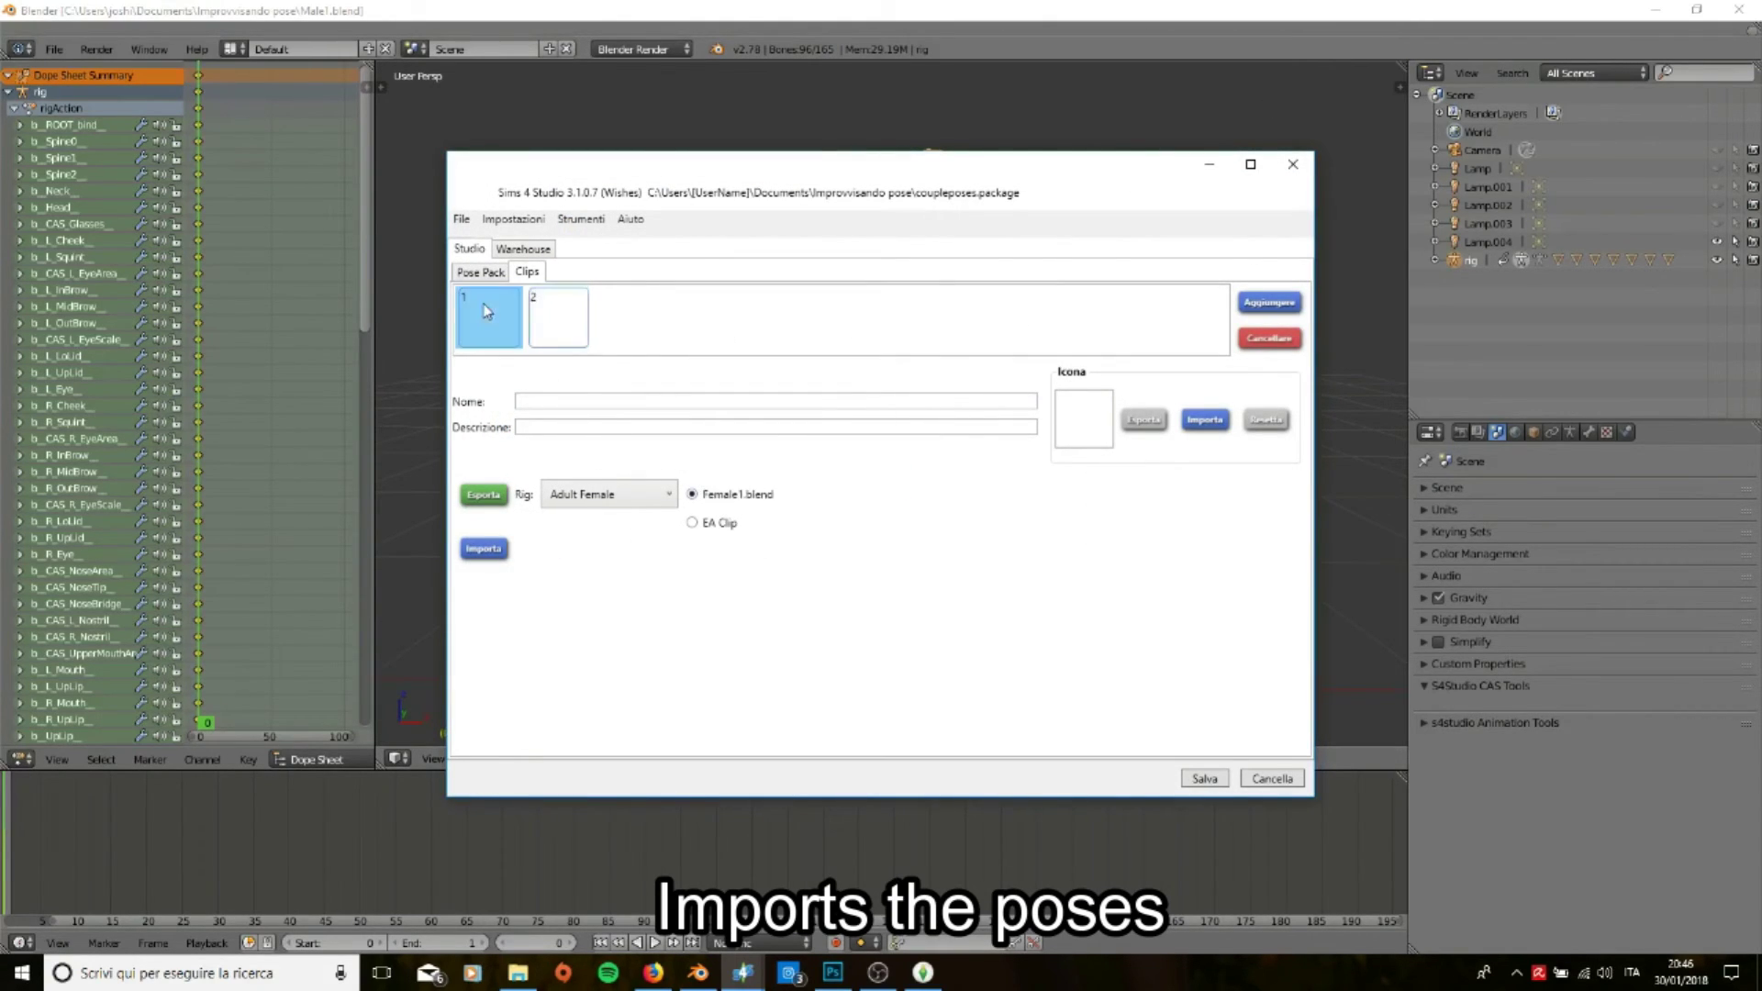
pyautogui.click(557, 400)
pyautogui.write('Female')
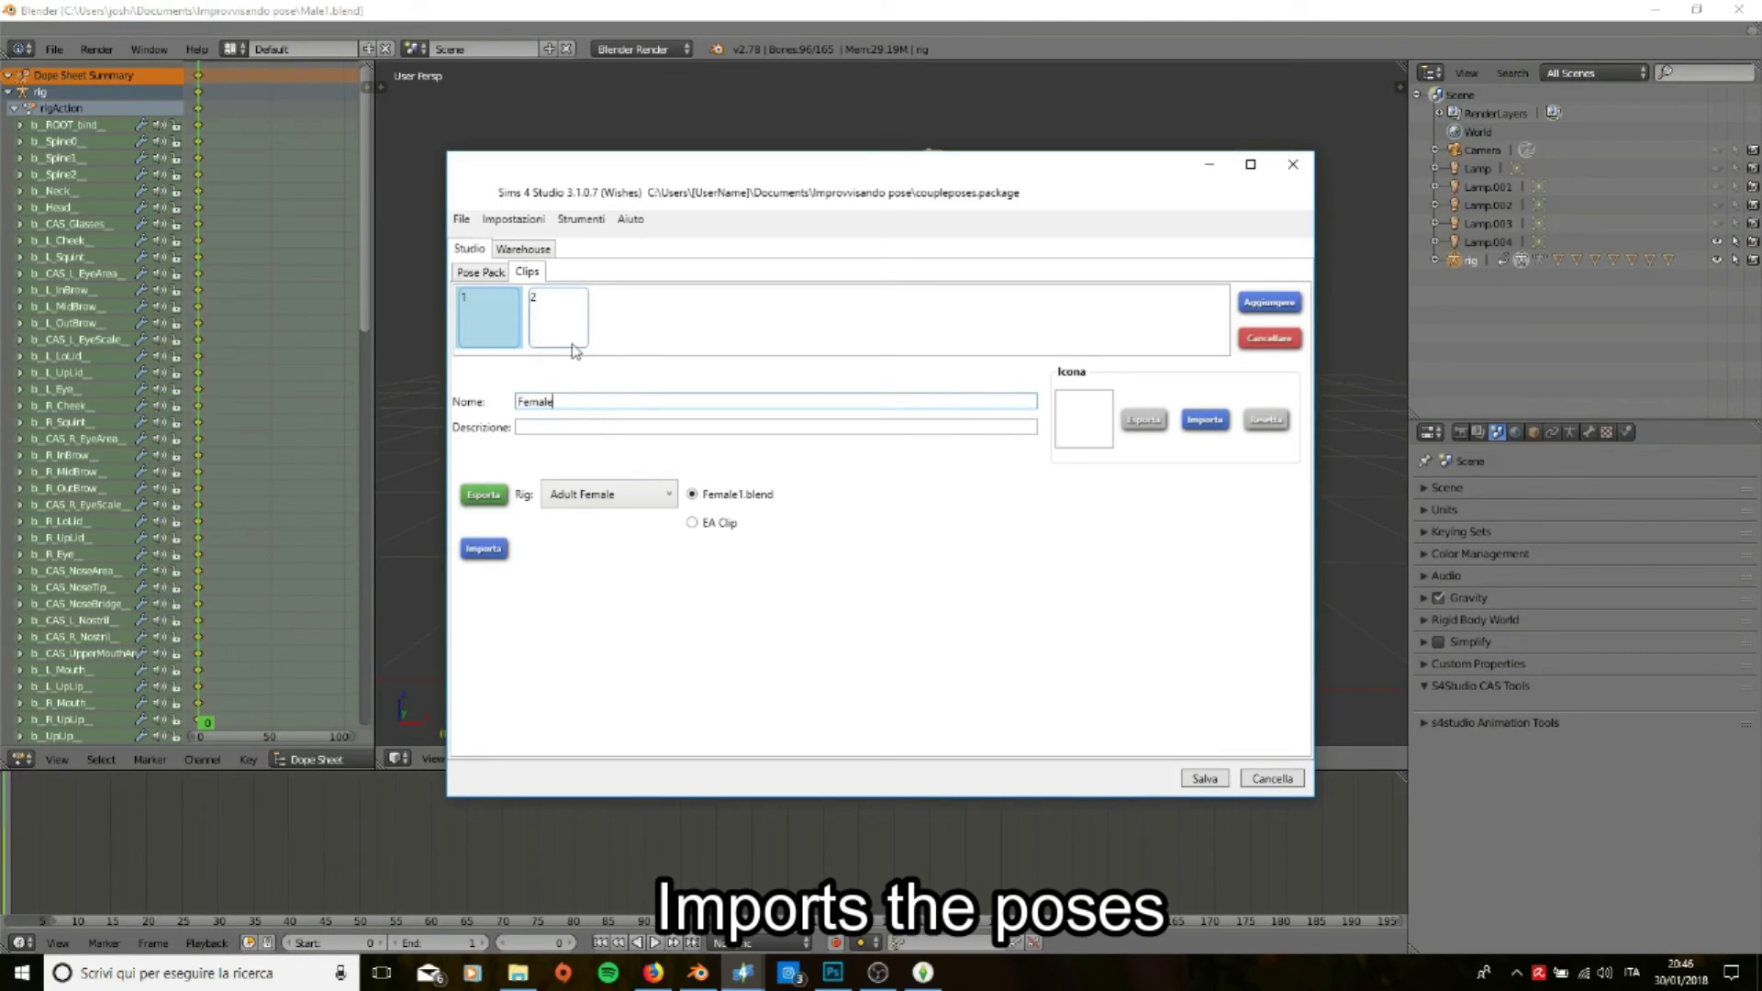
pyautogui.click(569, 330)
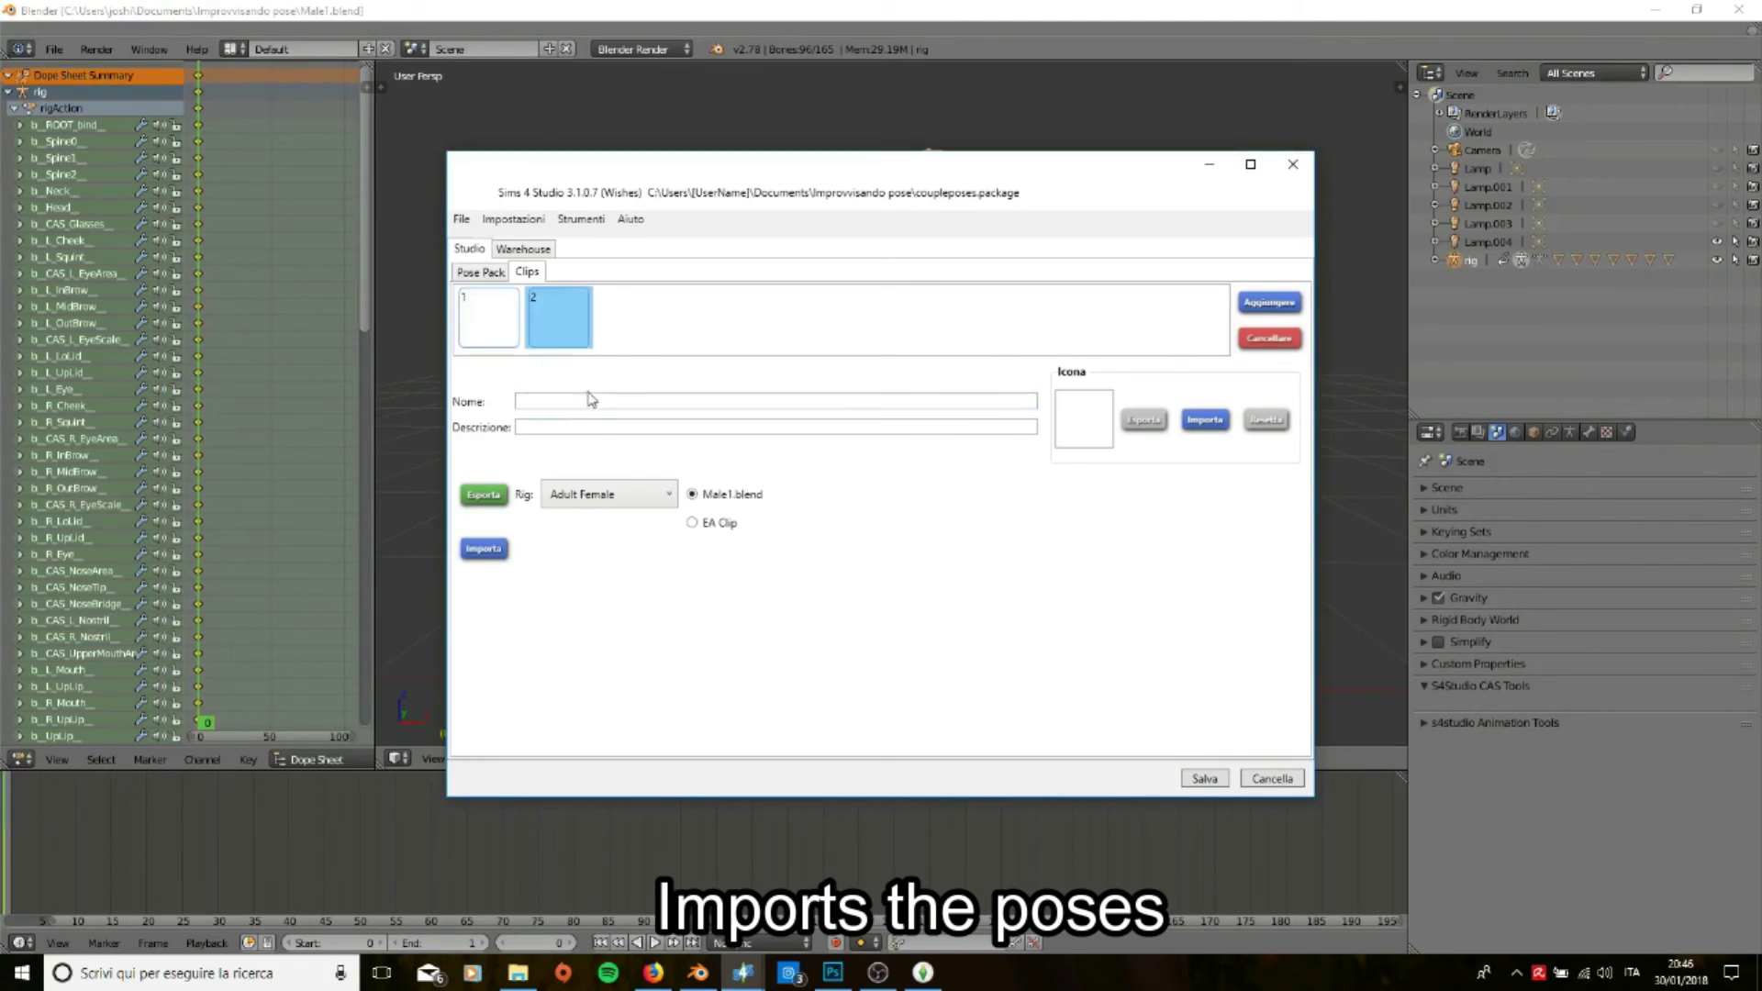
pyautogui.click(595, 400)
pyautogui.write('Male')
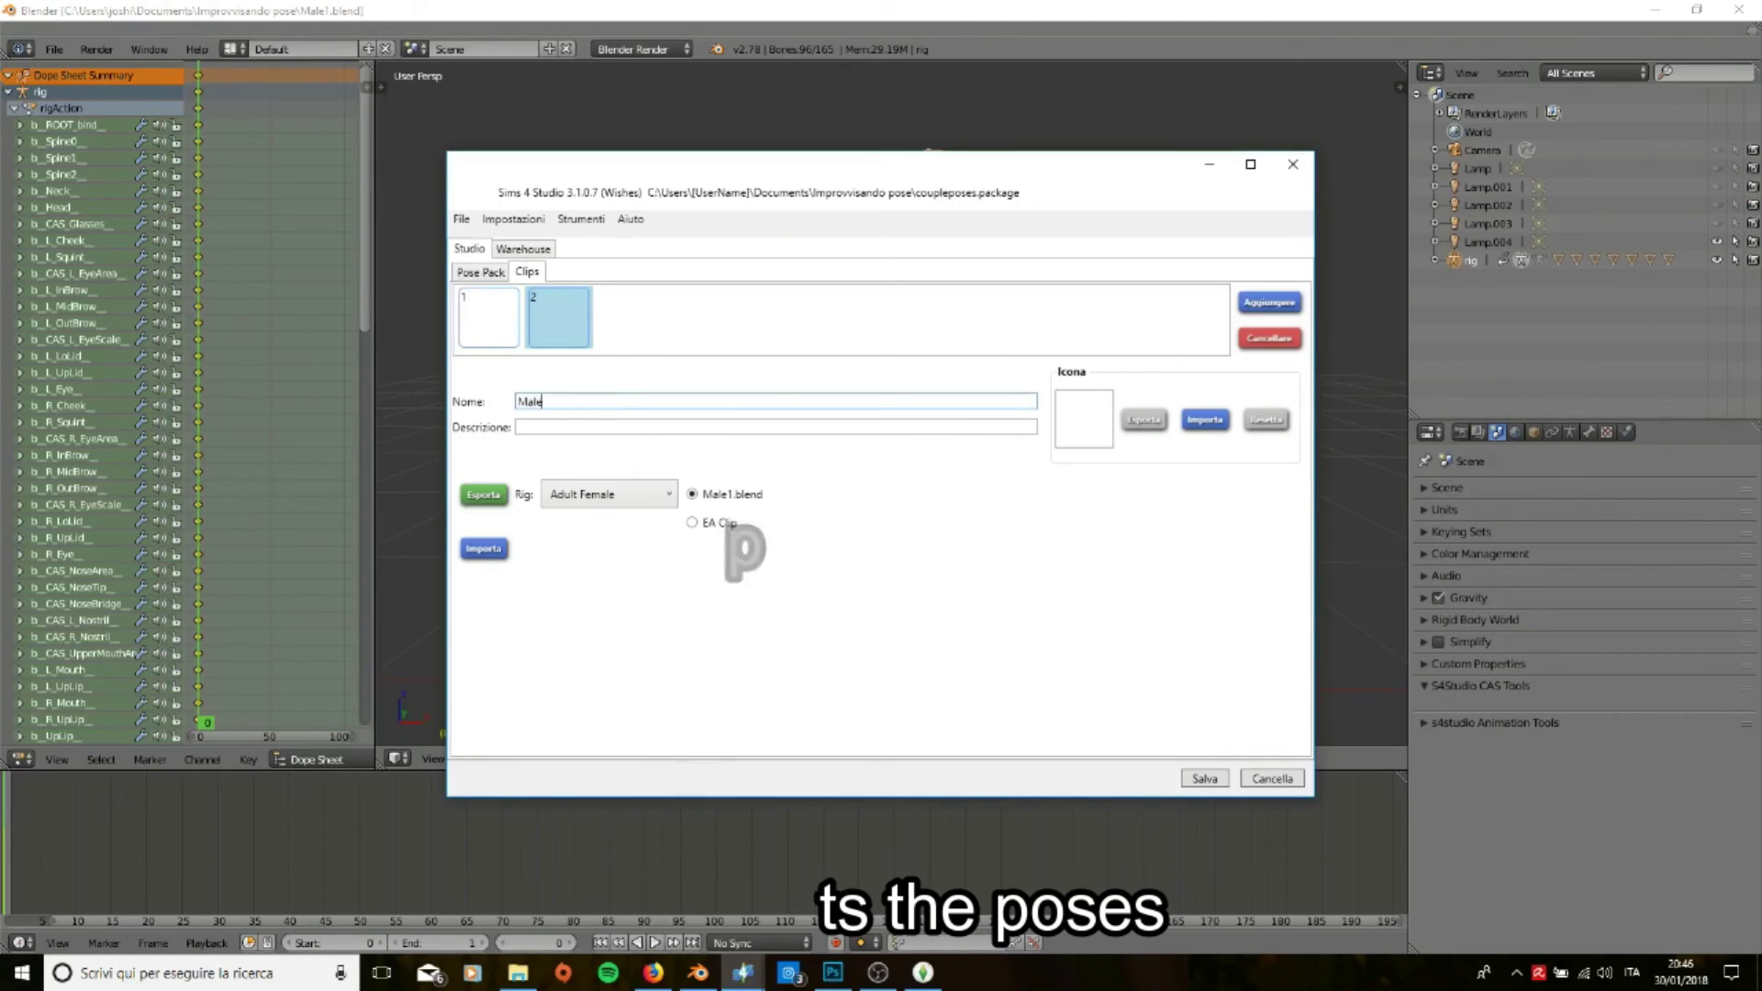
pyautogui.click(519, 326)
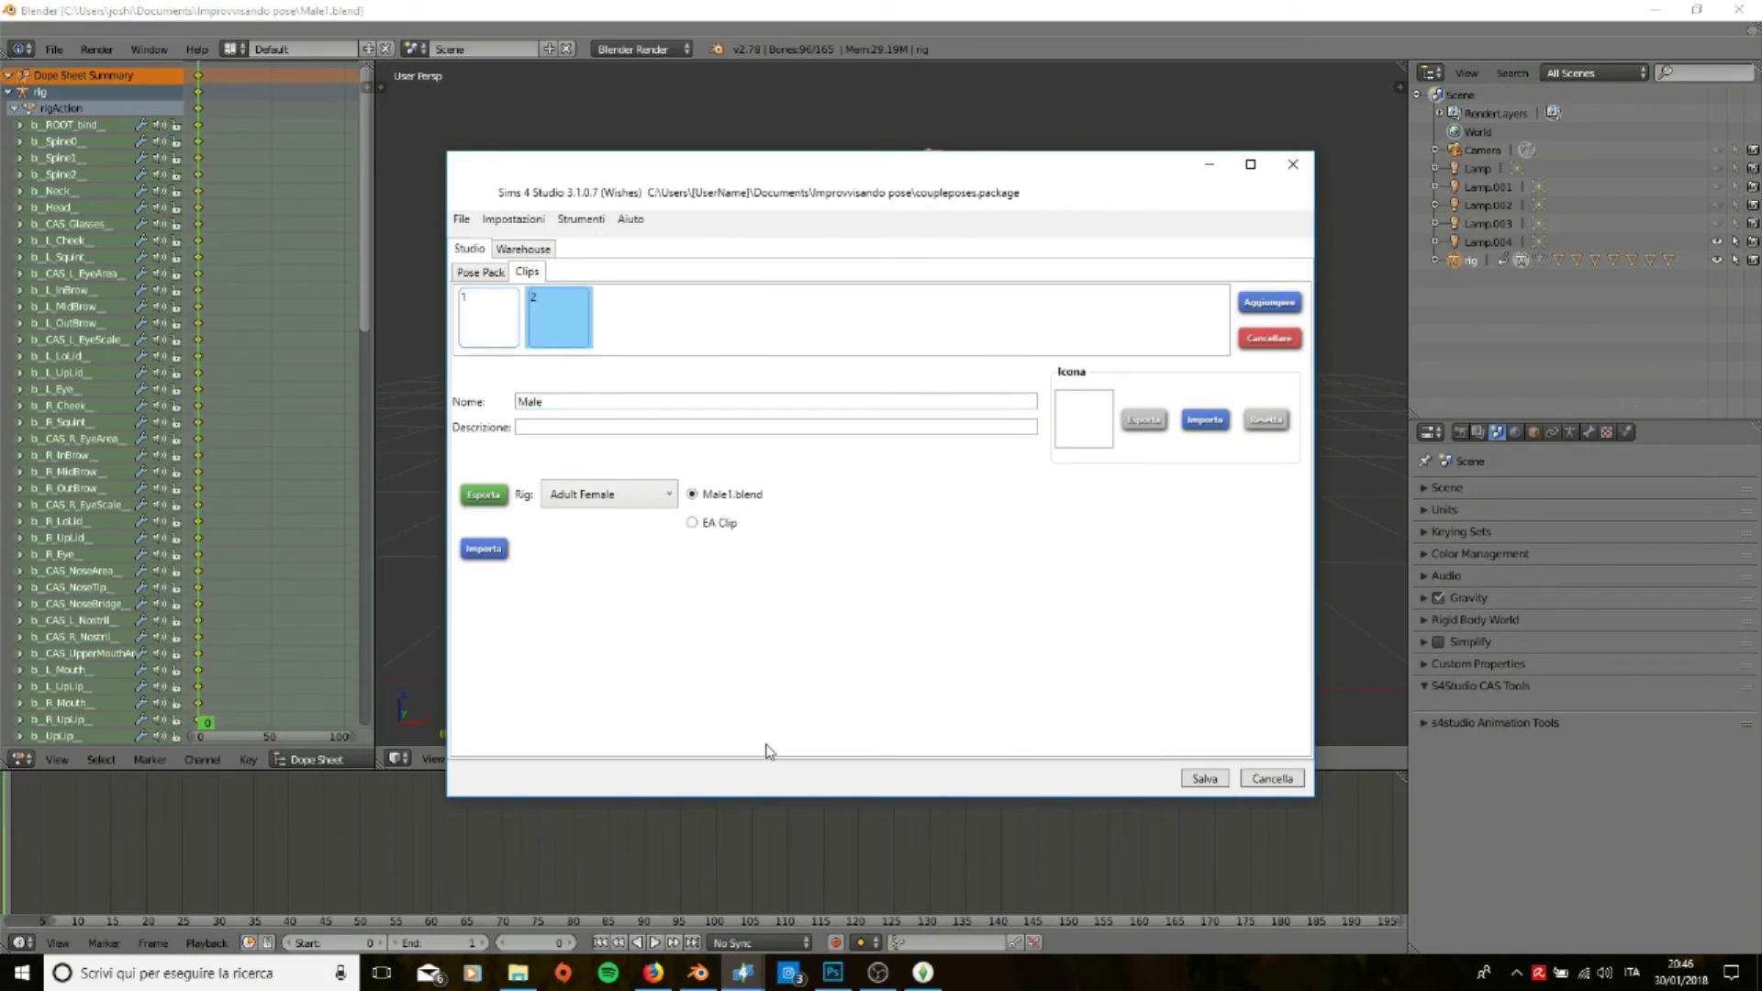
pyautogui.click(1194, 780)
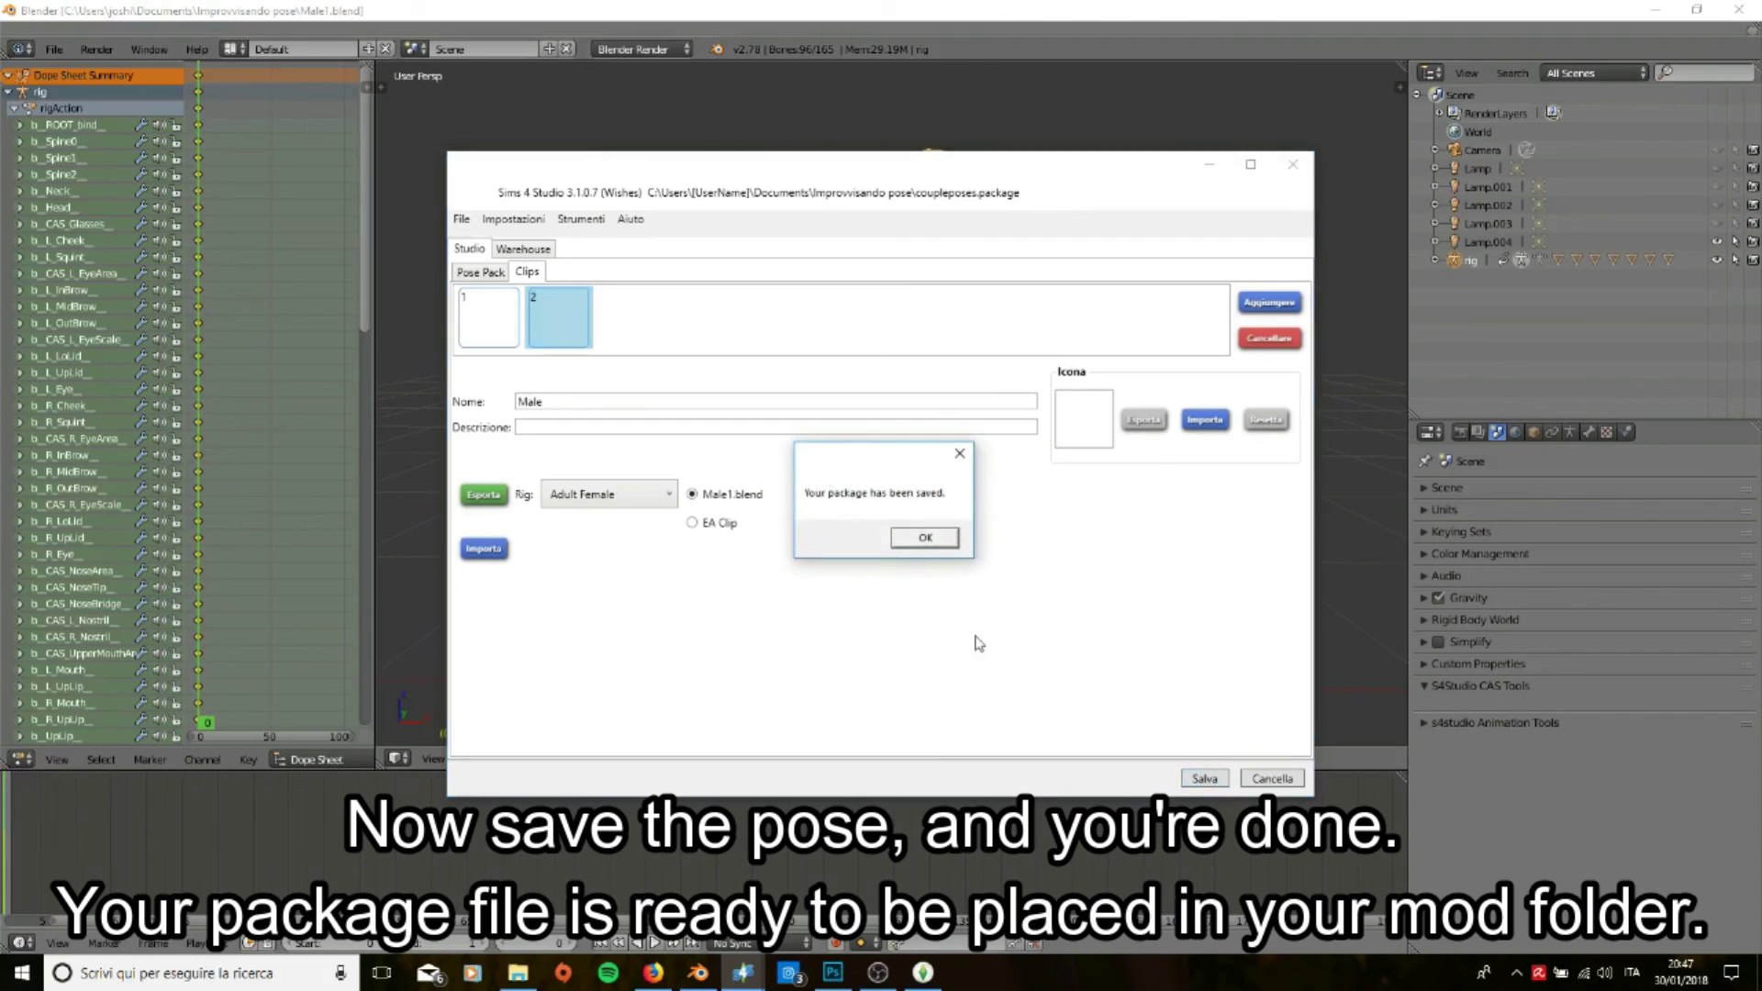